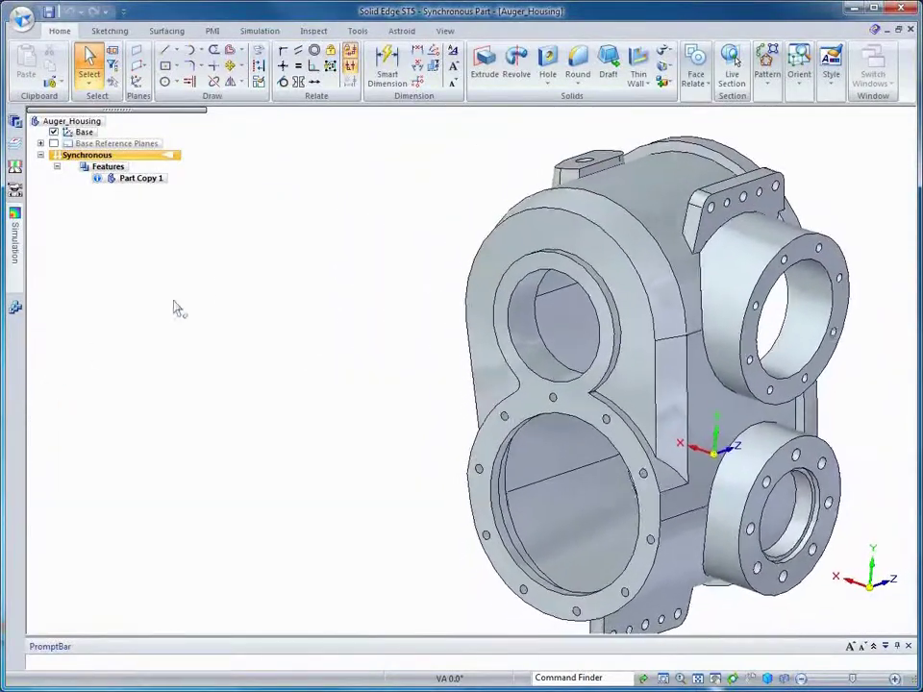
Step: Run hole recognition on the housing and limit it to the flange face around the large lower front bore
{"action": "left_click", "coordinate": [547, 82]}
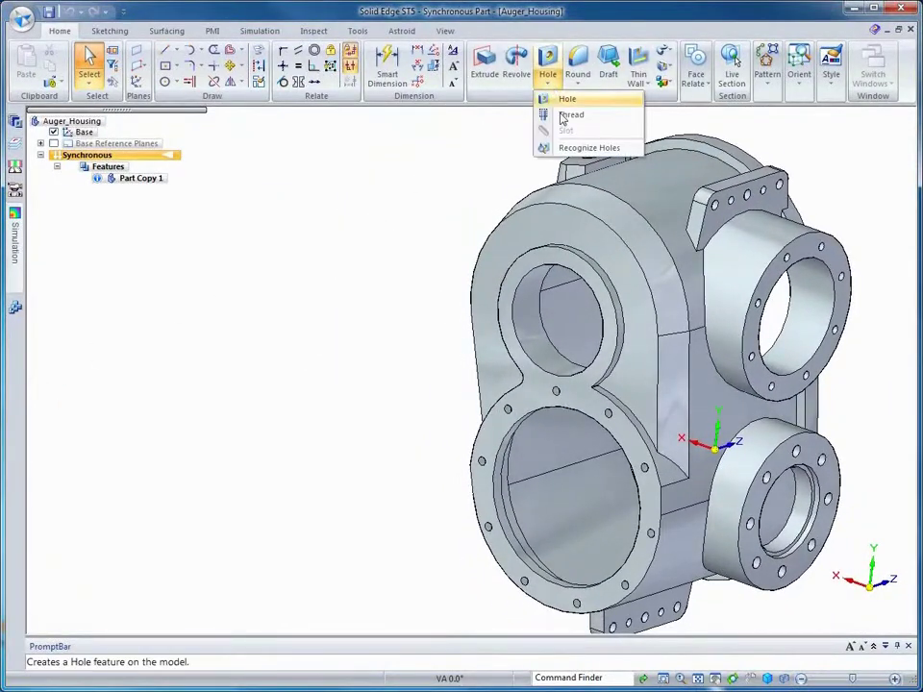
{"action": "left_click", "coordinate": [588, 148]}
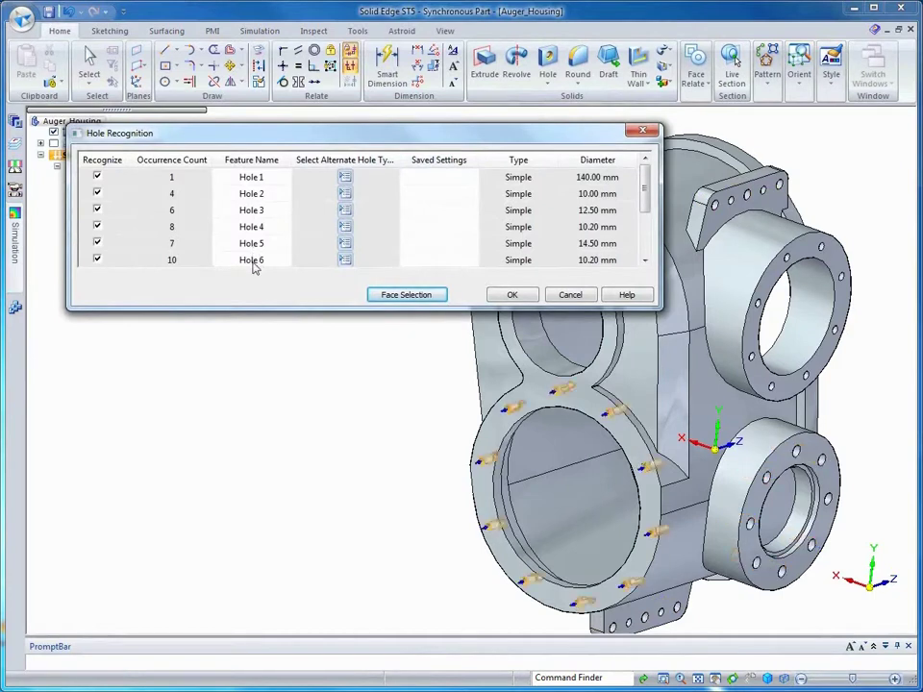
{"action": "mouse_move", "coordinate": [642, 199]}
{"action": "left_mouse_down"}
{"action": "mouse_move", "coordinate": [649, 248]}
{"action": "mouse_move", "coordinate": [644, 185]}
{"action": "left_mouse_up"}
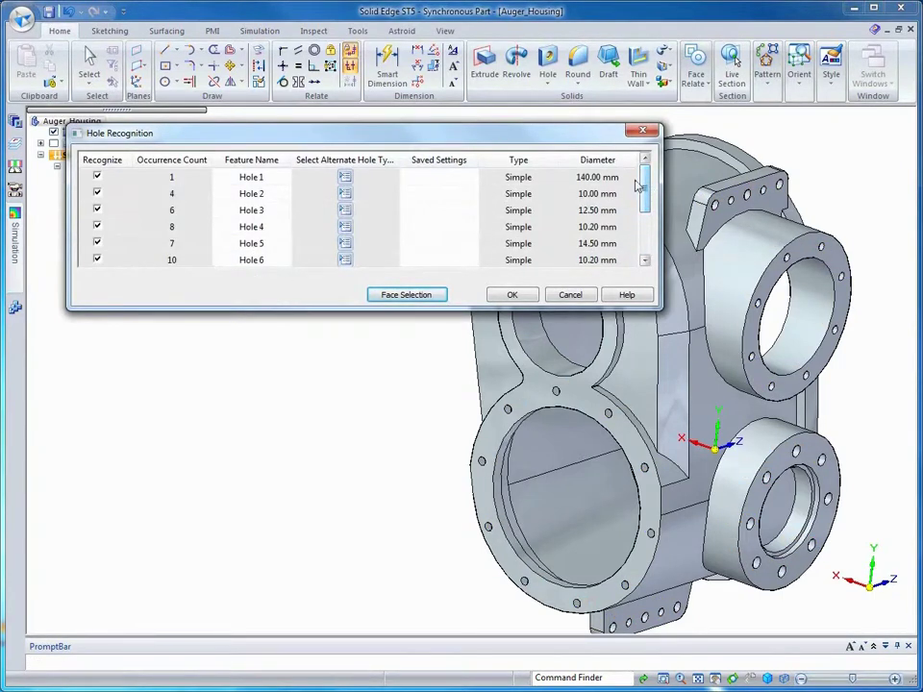
{"action": "left_click", "coordinate": [406, 294]}
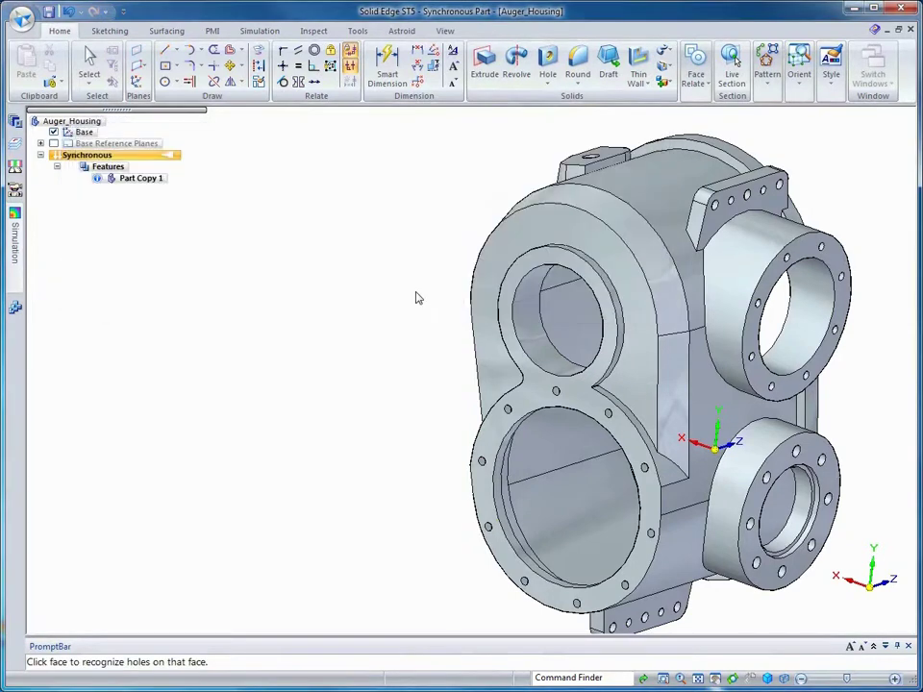
{"action": "left_click", "coordinate": [500, 405]}
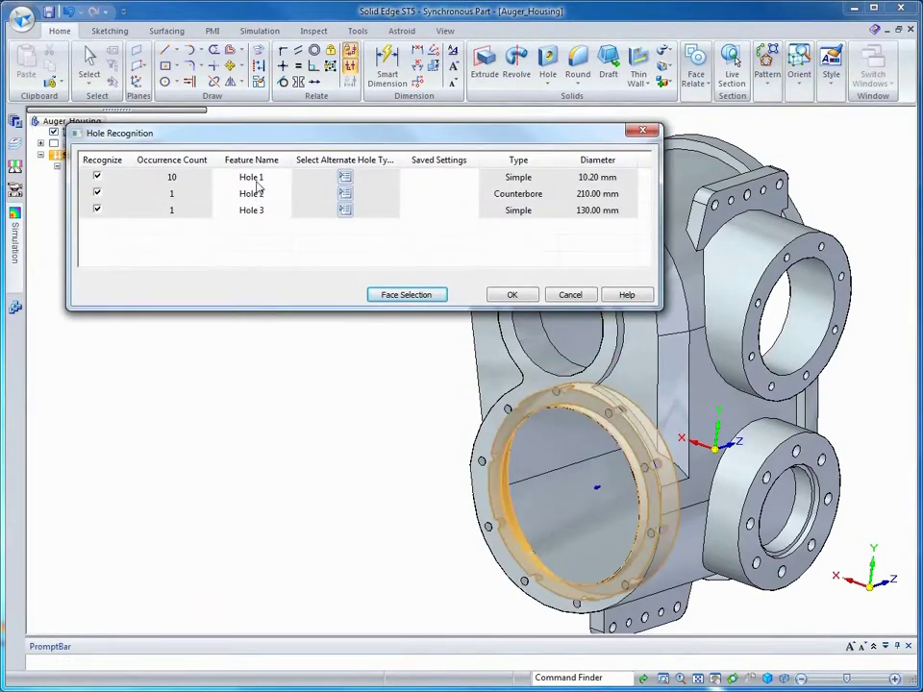
Step: Convert the flange's 10.2 mm holes to 12 mm threaded M12 holes, threaded to the hole extent, and accept the recognized holes
{"action": "left_click", "coordinate": [345, 178]}
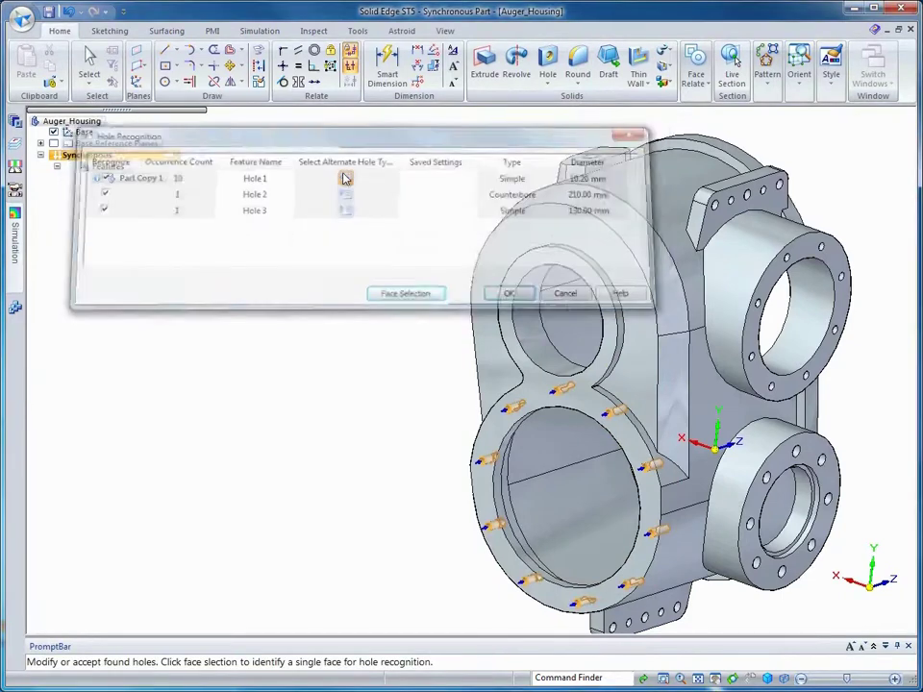
{"action": "left_click", "coordinate": [421, 275]}
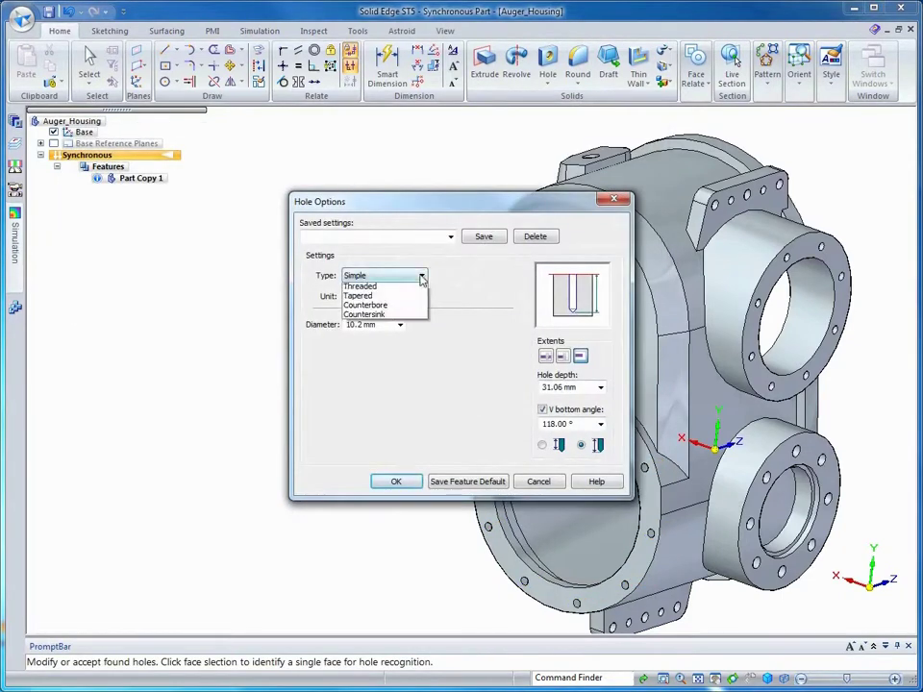
{"action": "left_click", "coordinate": [379, 299]}
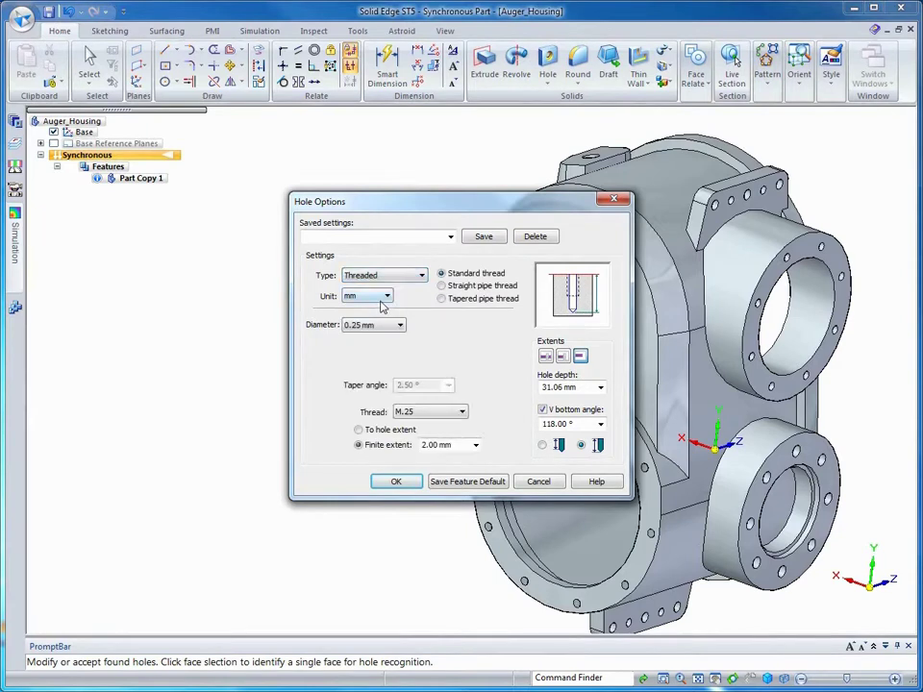
{"action": "left_click", "coordinate": [397, 325]}
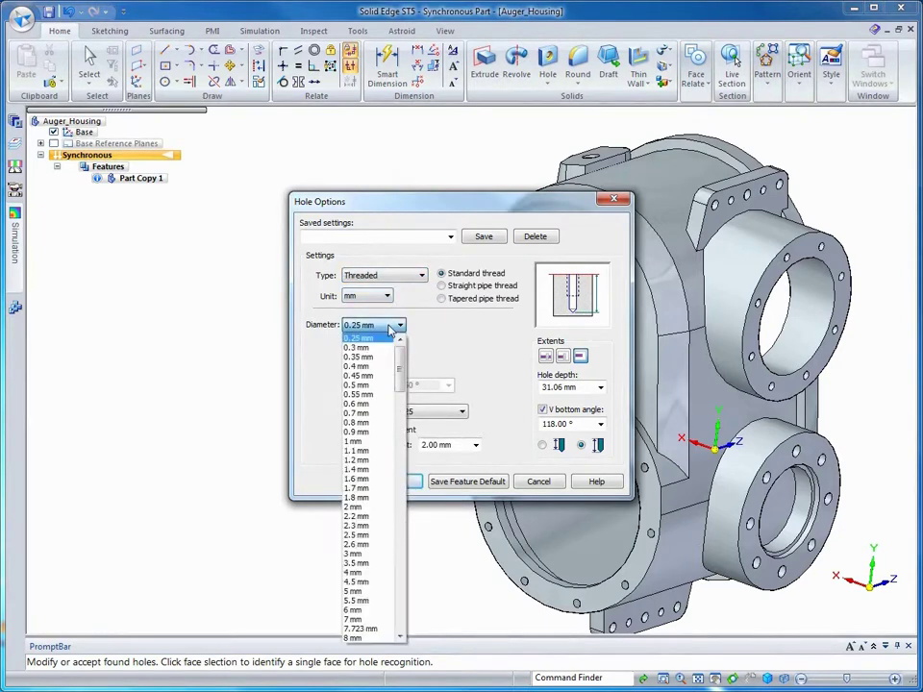
{"action": "left_click_drag", "start_coordinate": [398, 366], "coordinate": [395, 418]}
{"action": "left_click", "coordinate": [356, 375]}
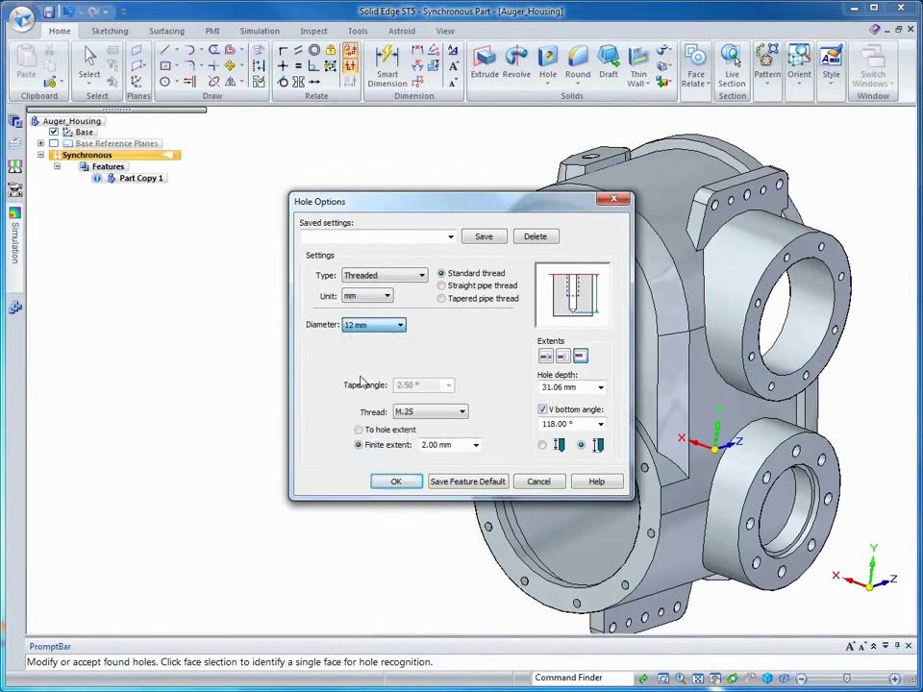
{"action": "left_click", "coordinate": [360, 429]}
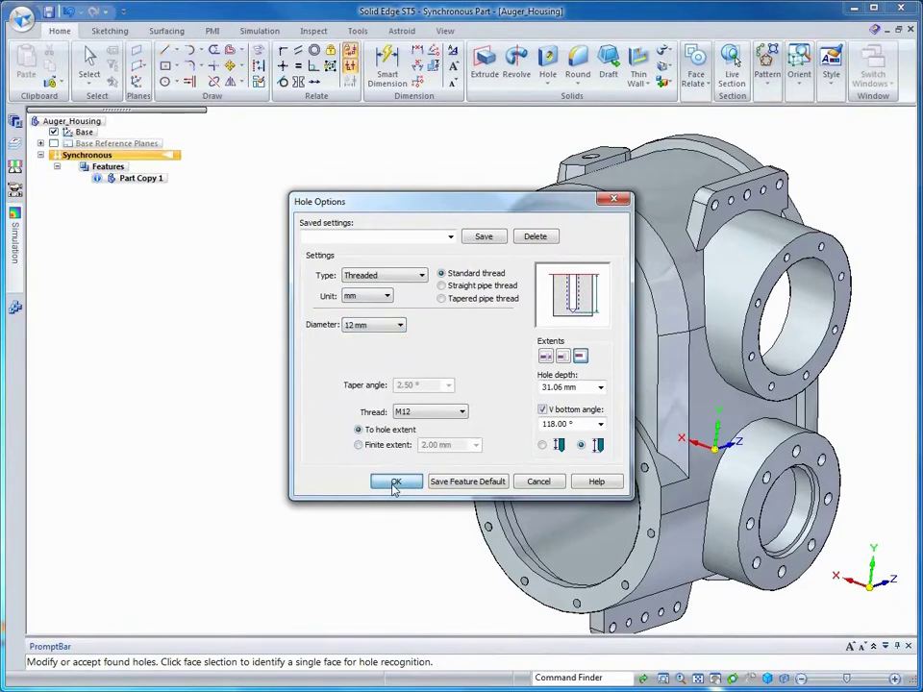
{"action": "left_click", "coordinate": [395, 482]}
{"action": "left_click", "coordinate": [511, 297]}
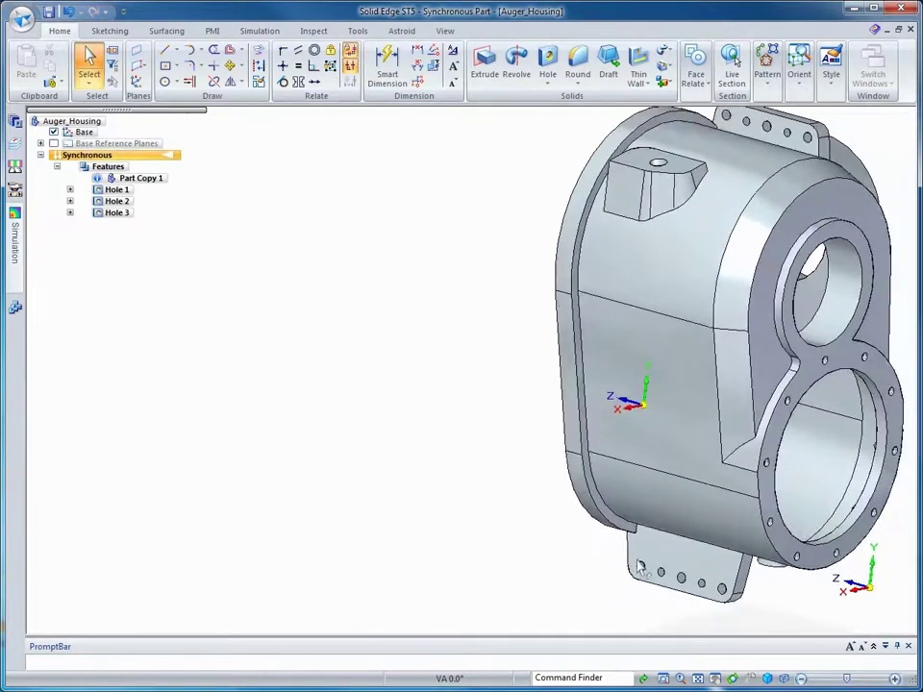
Step: Run hole recognition on the faces of the upper and lower mounting brackets together
{"action": "left_click", "coordinate": [646, 562]}
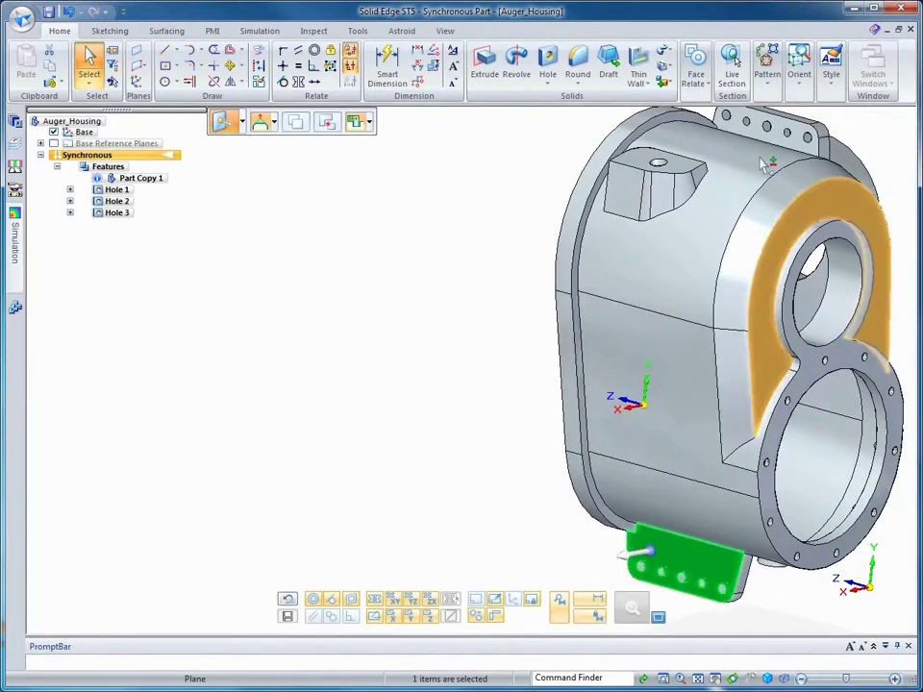
{"action": "left_click", "coordinate": [769, 130], "text": "ctrl"}
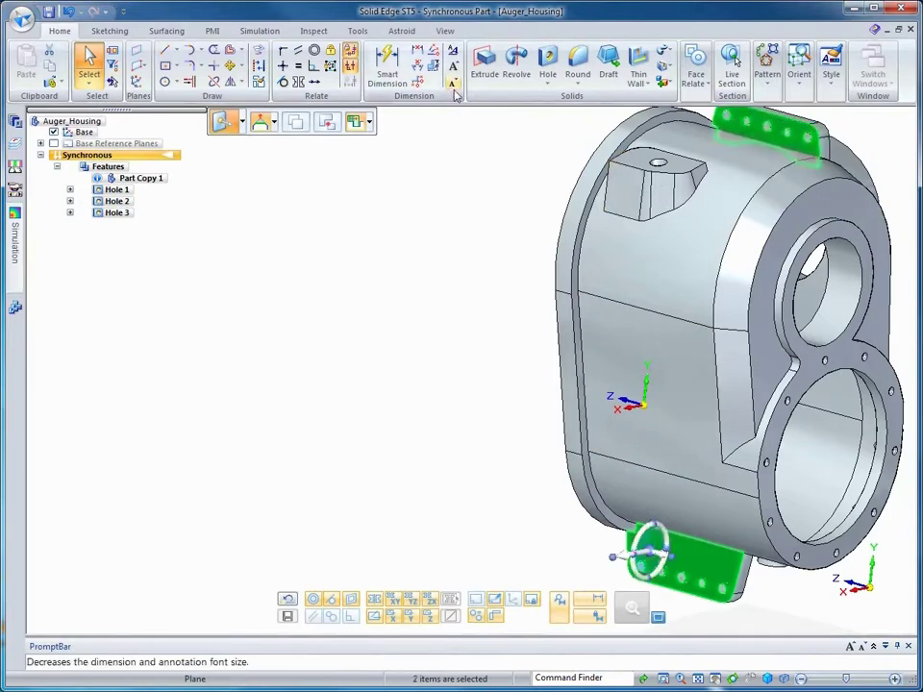
{"action": "left_click", "coordinate": [547, 81]}
{"action": "left_click", "coordinate": [581, 148]}
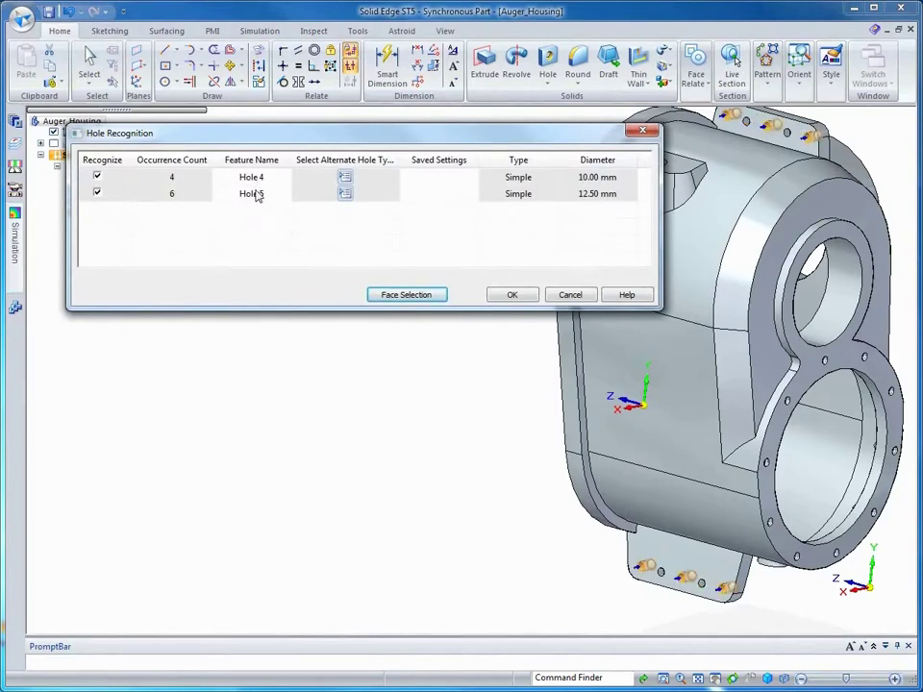
Step: Convert the brackets' 12.5 mm holes to counterbore with a 20 mm counterbore diameter and 5 mm depth, and accept the recognized holes
{"action": "left_click", "coordinate": [344, 193]}
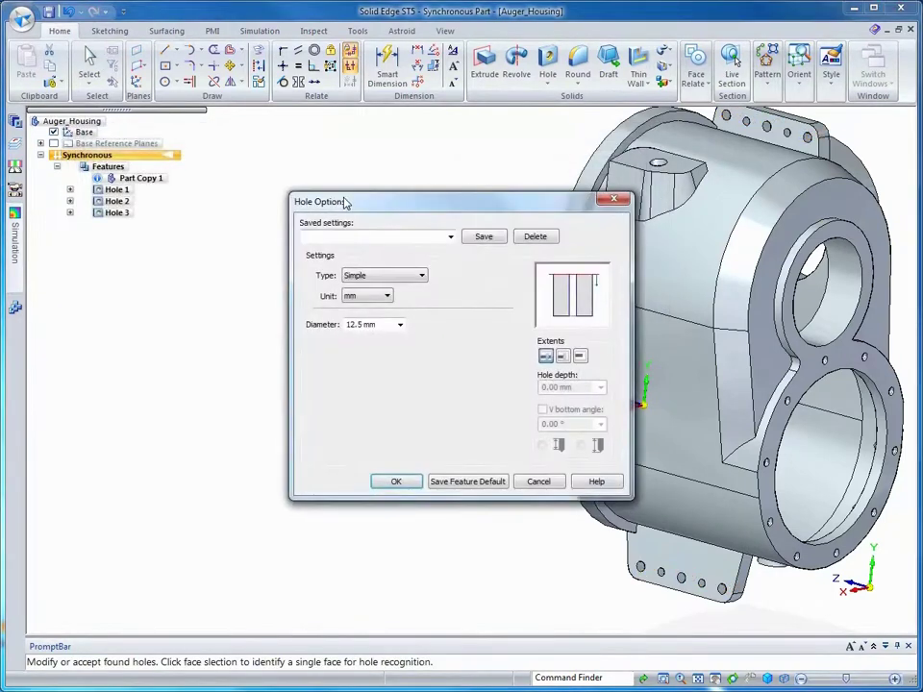
{"action": "left_click", "coordinate": [420, 276]}
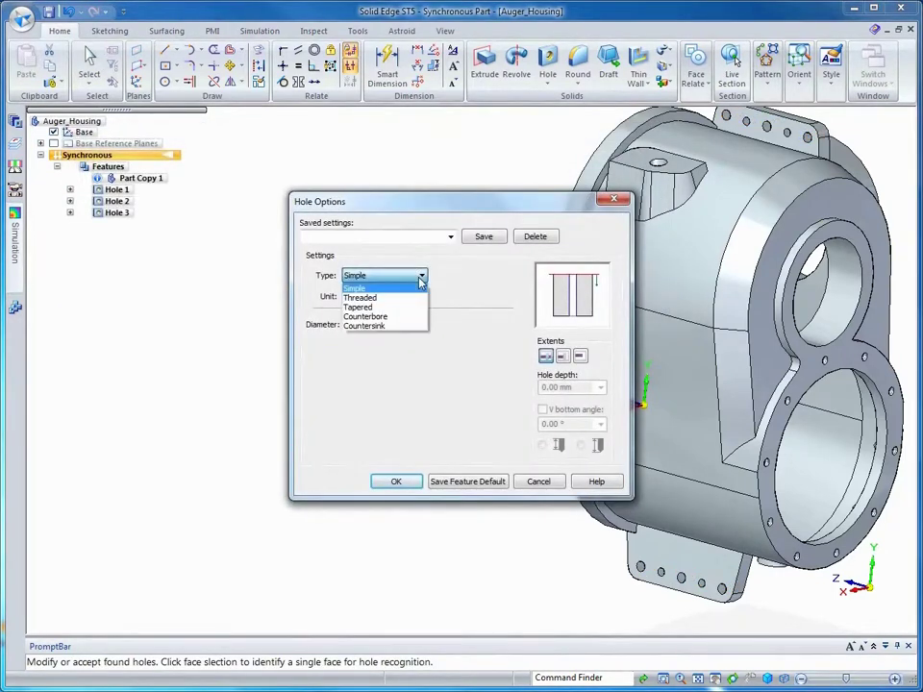
{"action": "left_click", "coordinate": [381, 318]}
{"action": "left_click", "coordinate": [423, 352]}
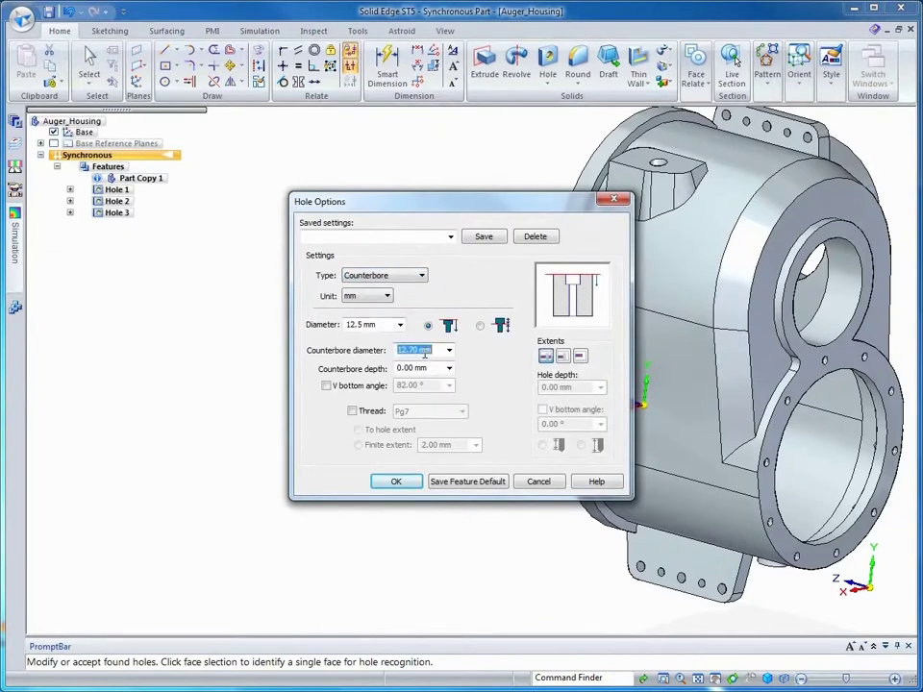
{"action": "type", "text": "20"}
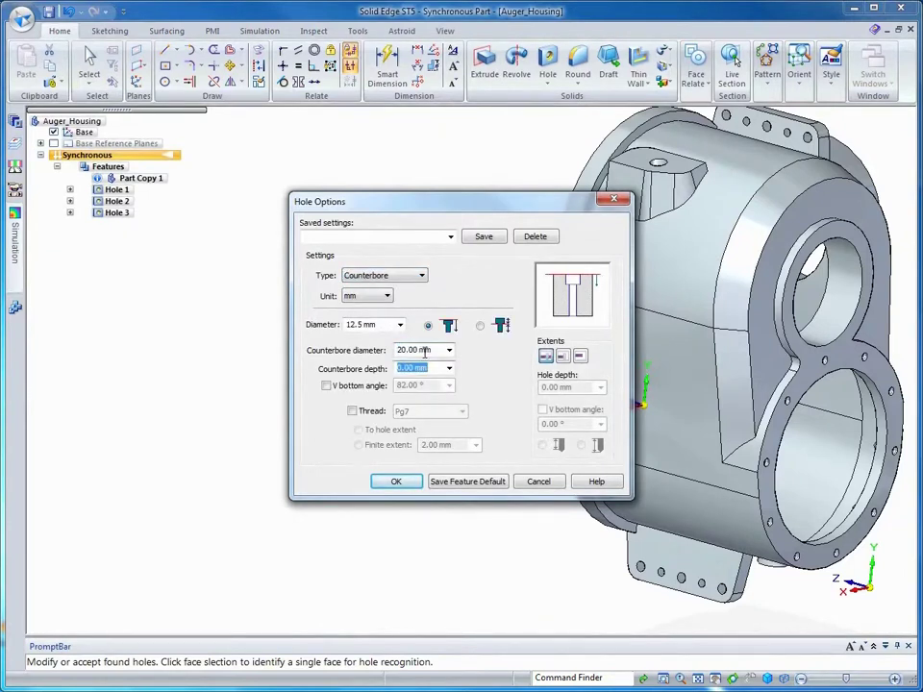
{"action": "type", "text": "5"}
{"action": "key", "text": "Tab"}
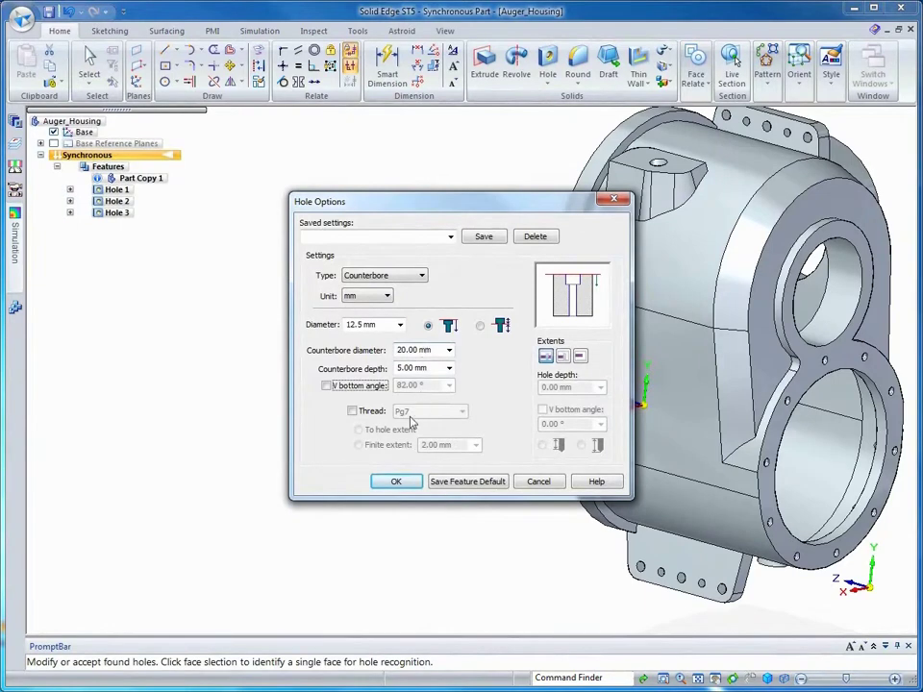
{"action": "left_click", "coordinate": [395, 481]}
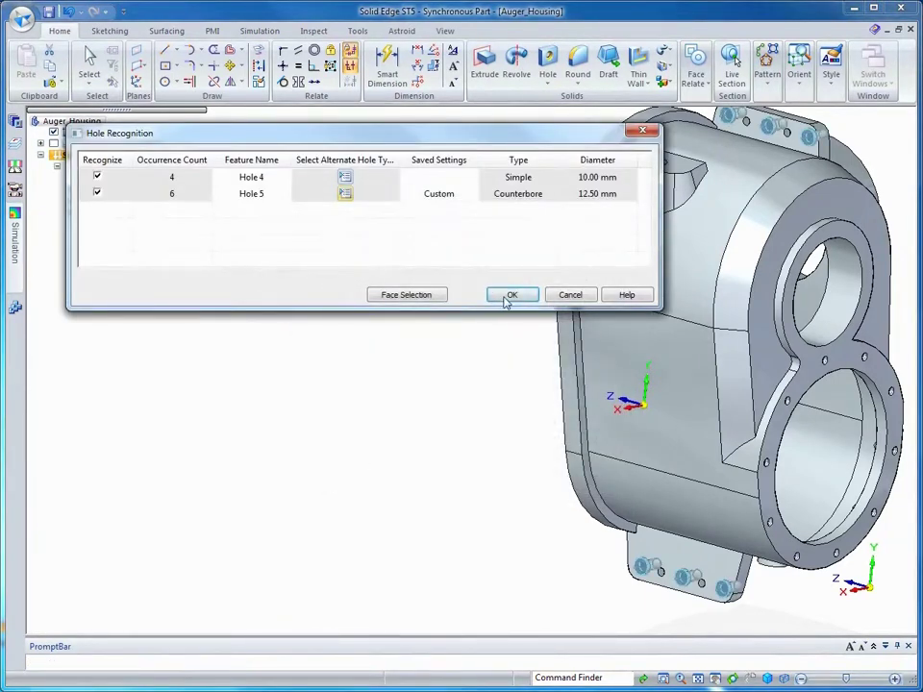
{"action": "left_click", "coordinate": [509, 296]}
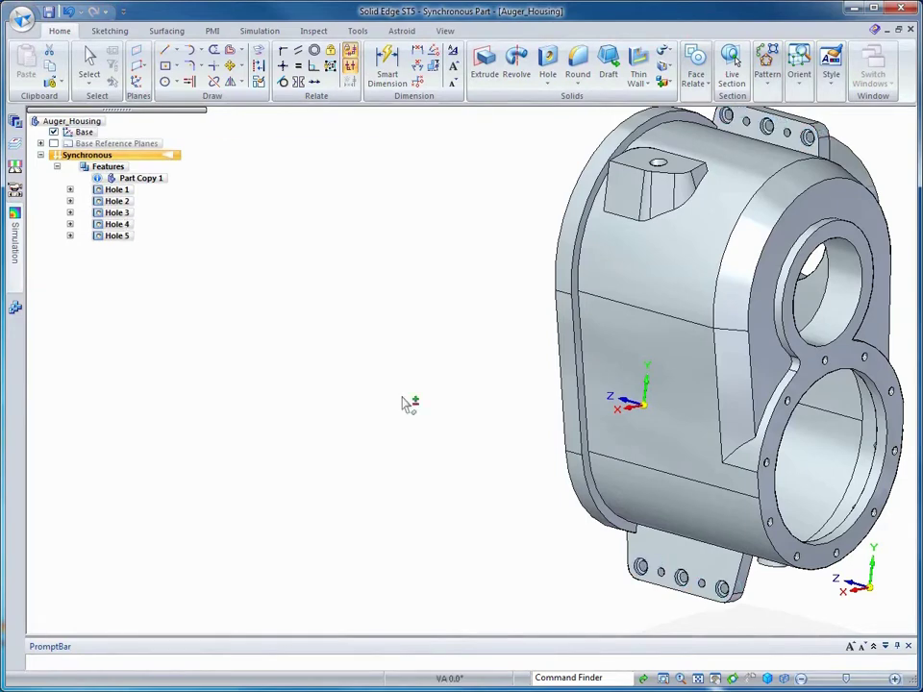
{"action": "key", "text": "Escape"}
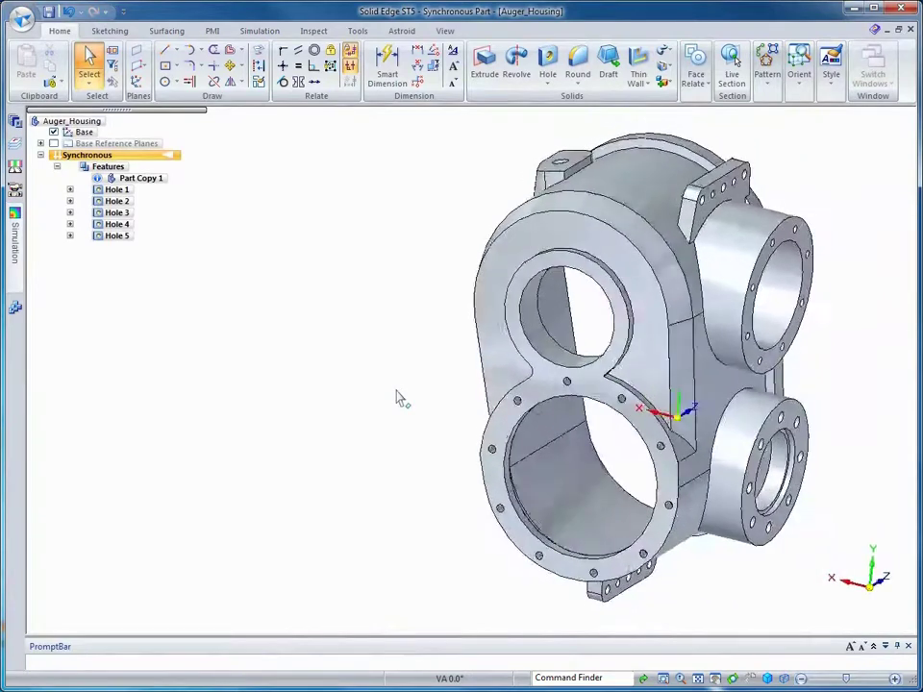
Step: Recognize all the remaining holes in the housing as hole features
{"action": "left_click", "coordinate": [547, 84]}
{"action": "left_click", "coordinate": [582, 144]}
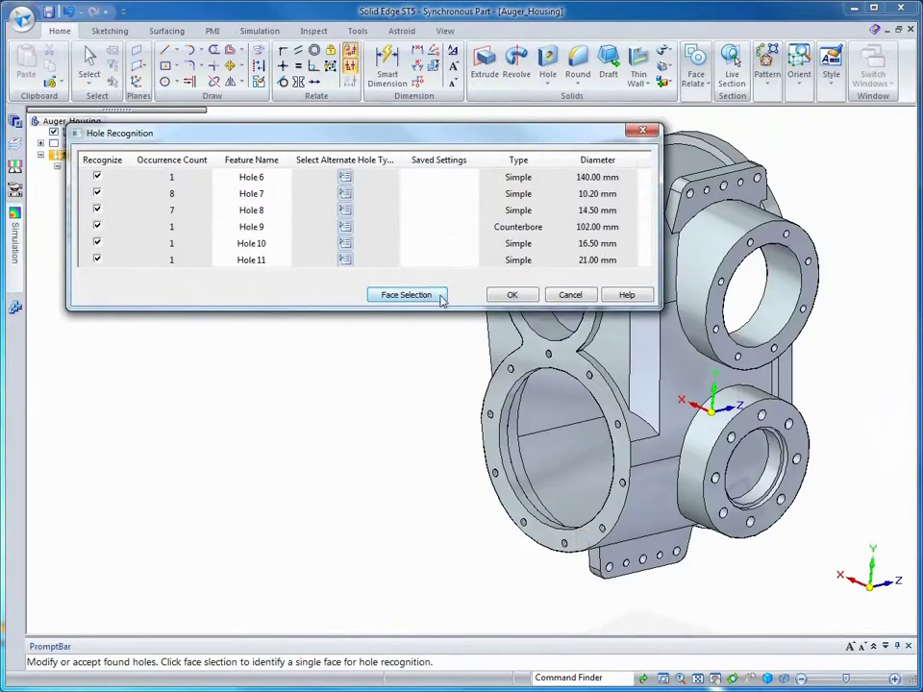
{"action": "left_click", "coordinate": [509, 296]}
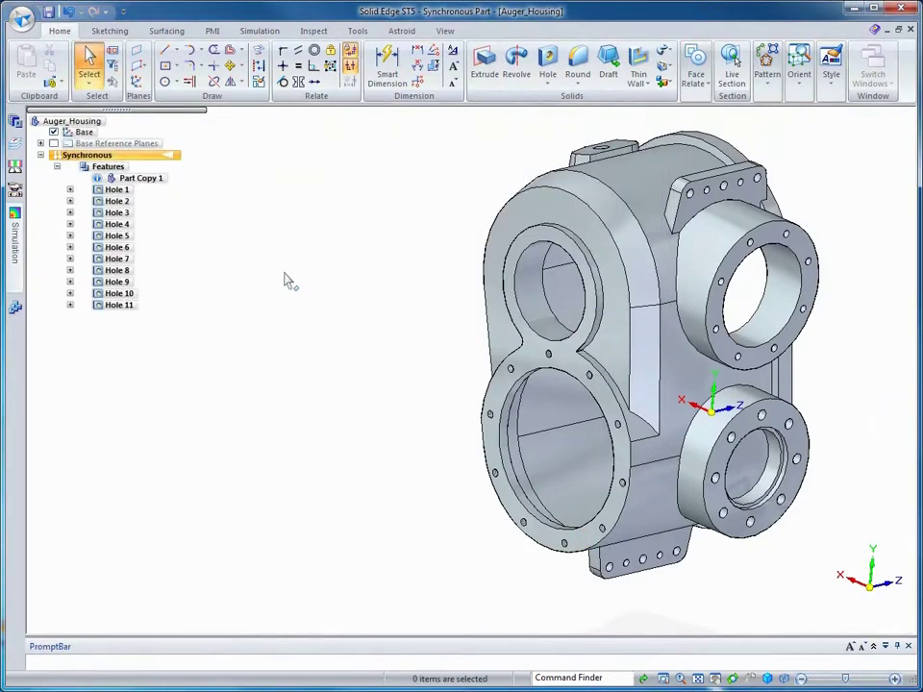
Step: Save the housing part as Auger_Housing.par and close it
{"action": "left_click", "coordinate": [48, 11]}
{"action": "left_click", "coordinate": [588, 408]}
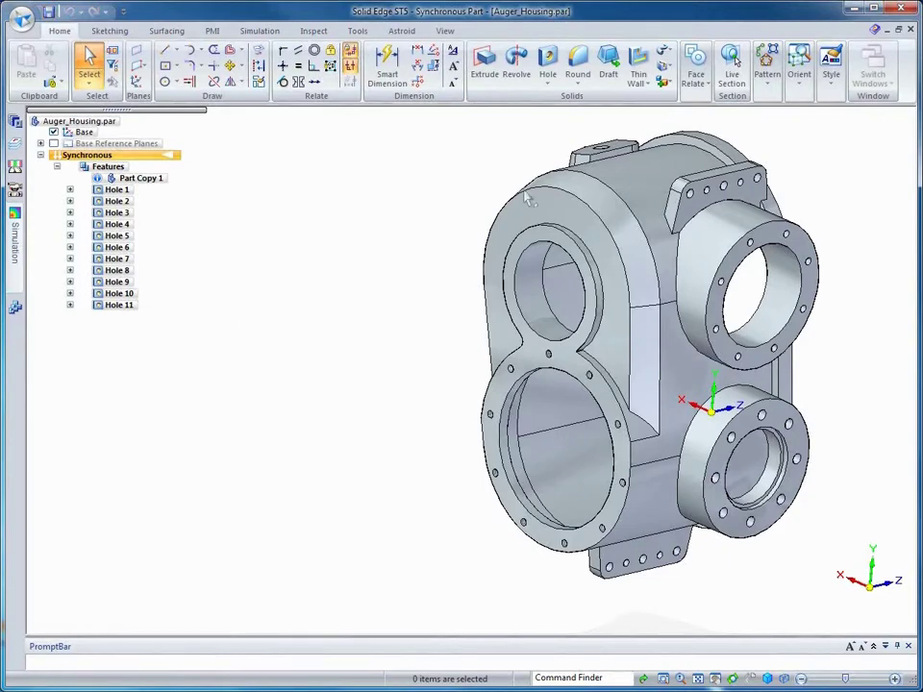
{"action": "left_click", "coordinate": [909, 29]}
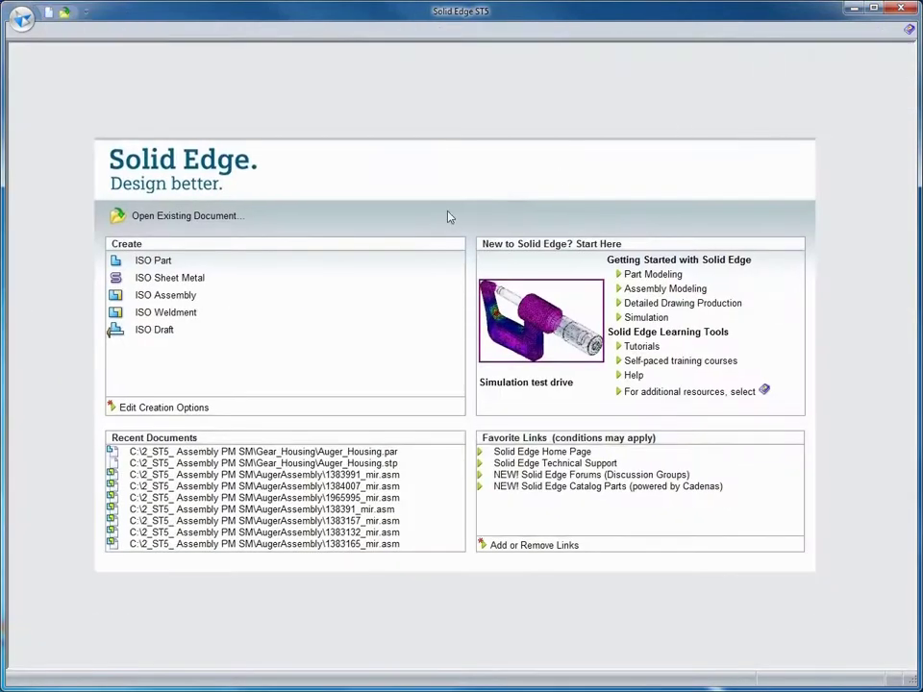
Step: Open the assembly _BladeAuger.asm from the AugerAssembly folder
{"action": "left_click", "coordinate": [160, 217]}
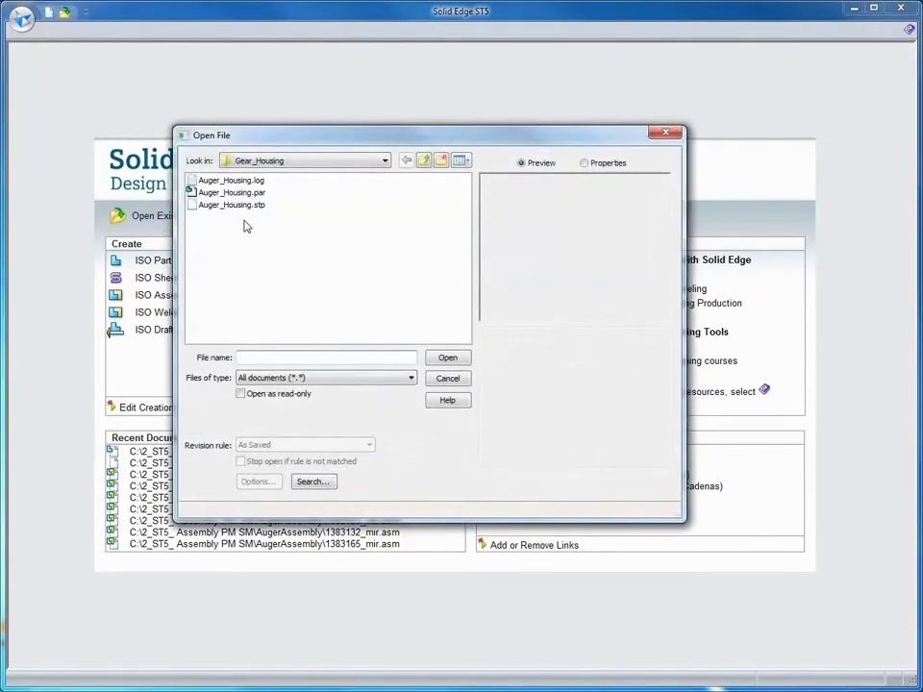
{"action": "left_click", "coordinate": [422, 160]}
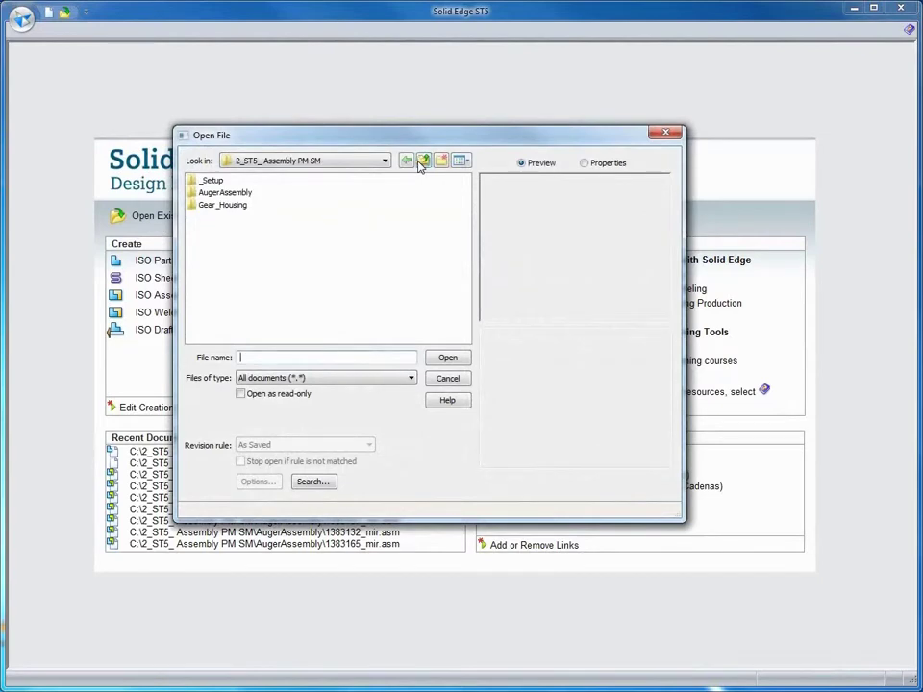
{"action": "double_click", "coordinate": [219, 193]}
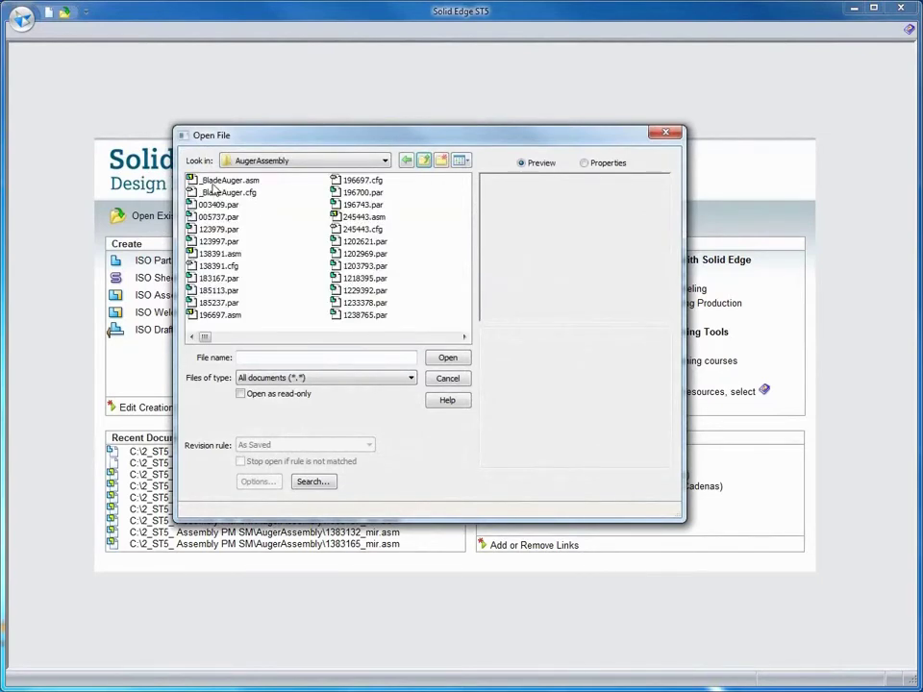
{"action": "left_click", "coordinate": [213, 183]}
{"action": "left_click", "coordinate": [448, 359]}
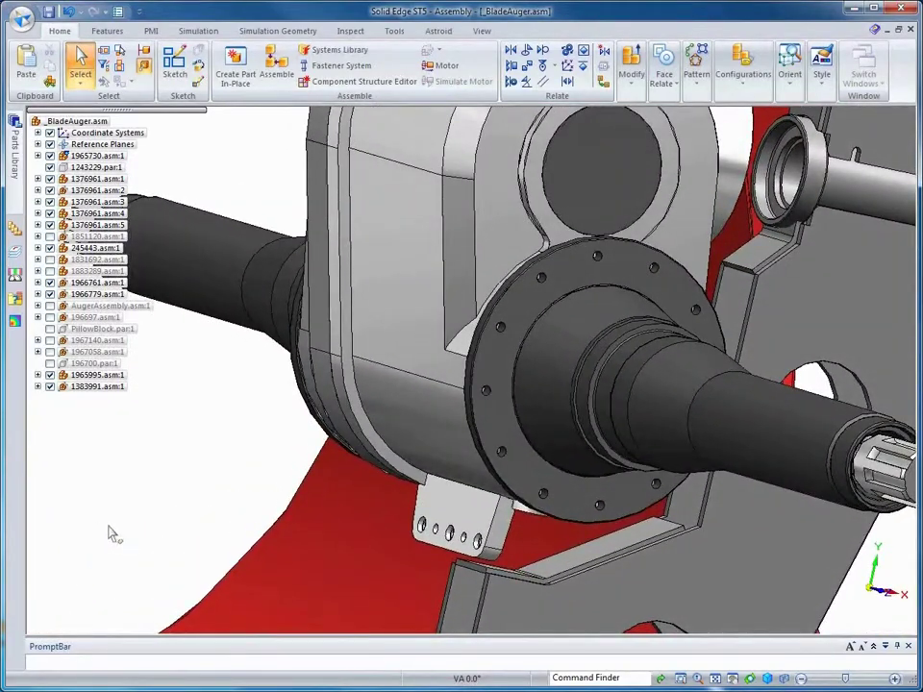
Step: Set the circular bolt hole pattern on the dark shaft flange to a count of 10
{"action": "left_click", "coordinate": [501, 330]}
{"action": "left_click", "coordinate": [509, 385]}
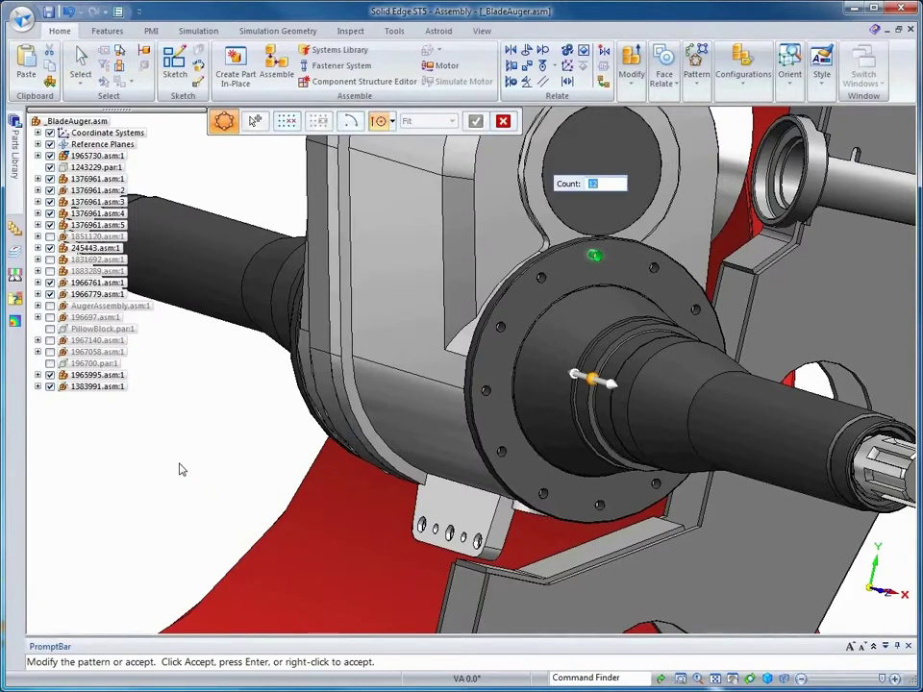
{"action": "key", "text": "Return"}
{"action": "key", "text": "Return"}
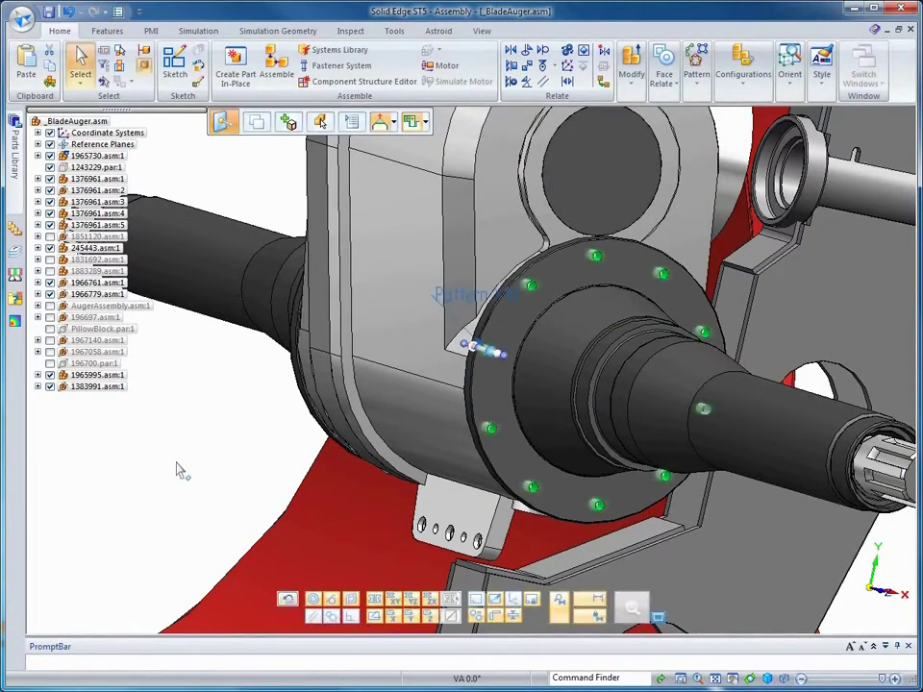
{"action": "left_click", "coordinate": [177, 469]}
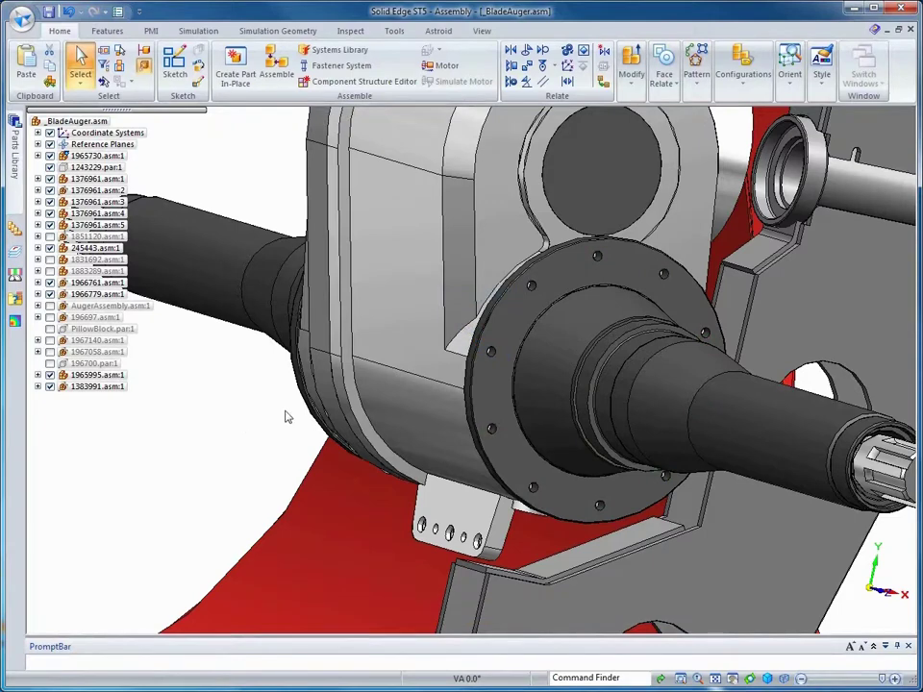
Step: Edit the flange's bolt hole pattern as simple holes with a 10 mm diameter and accept the hole options
{"action": "left_click", "coordinate": [596, 258]}
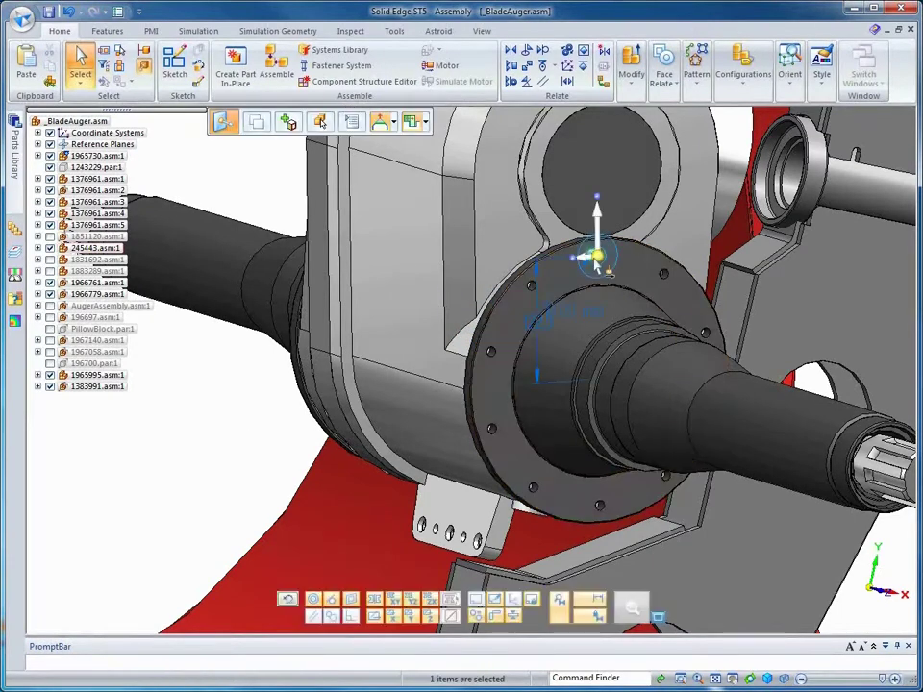
{"action": "left_click", "coordinate": [581, 312]}
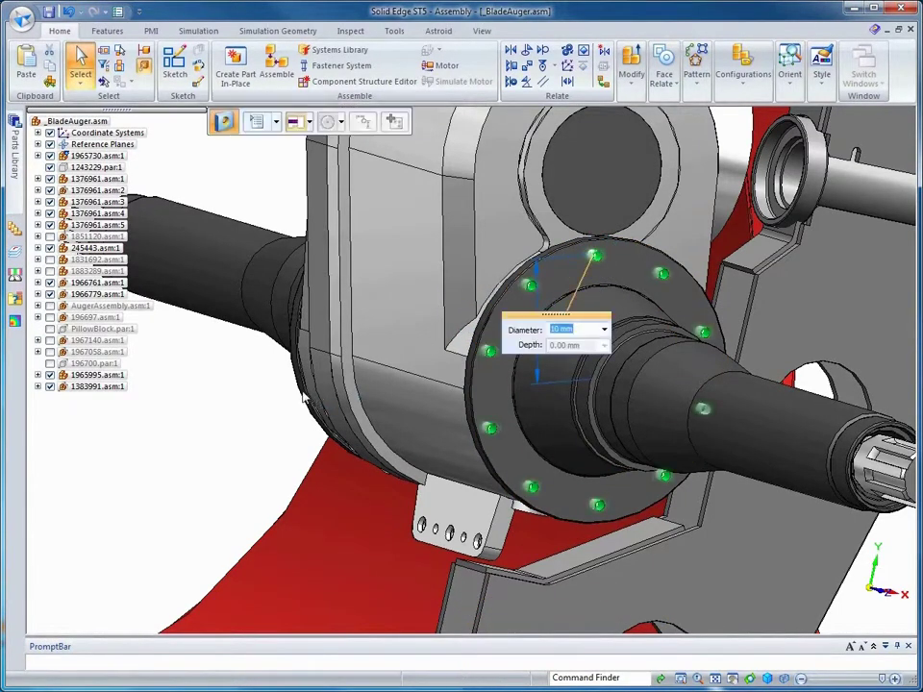
{"action": "left_click", "coordinate": [256, 125]}
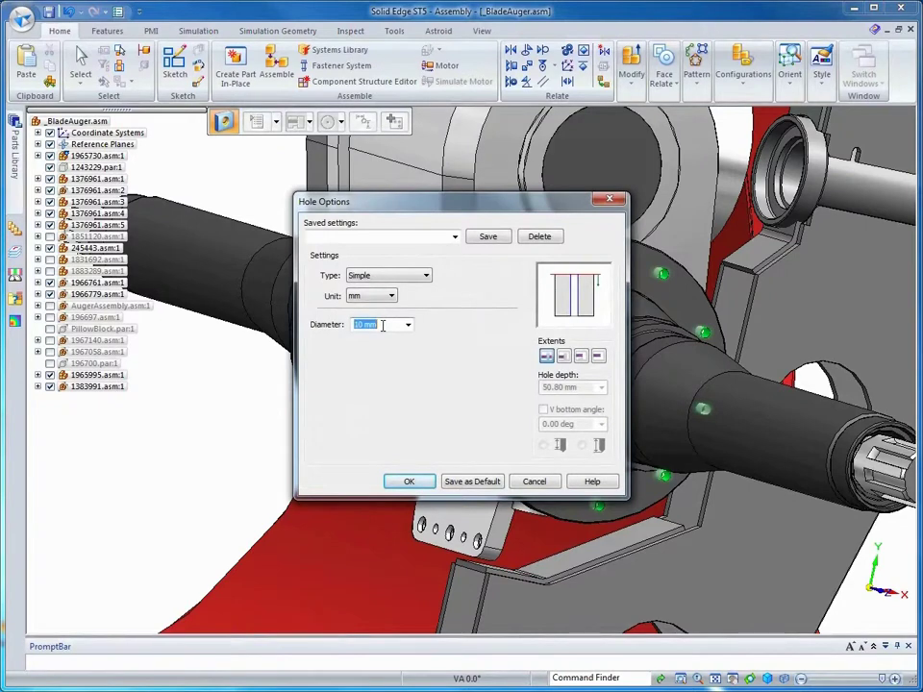
{"action": "key", "text": "Return"}
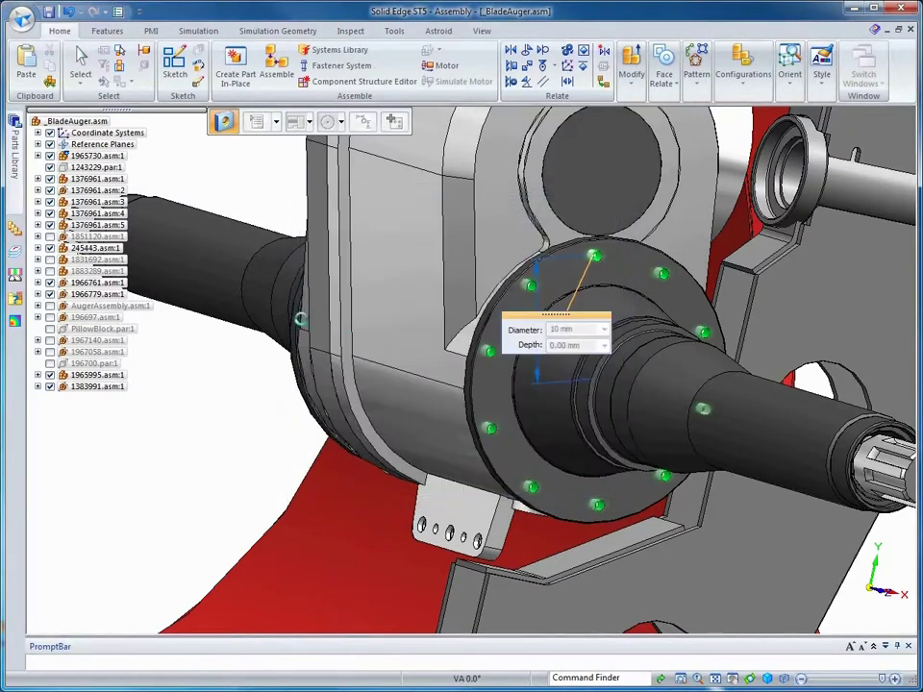
{"action": "left_click", "coordinate": [257, 394]}
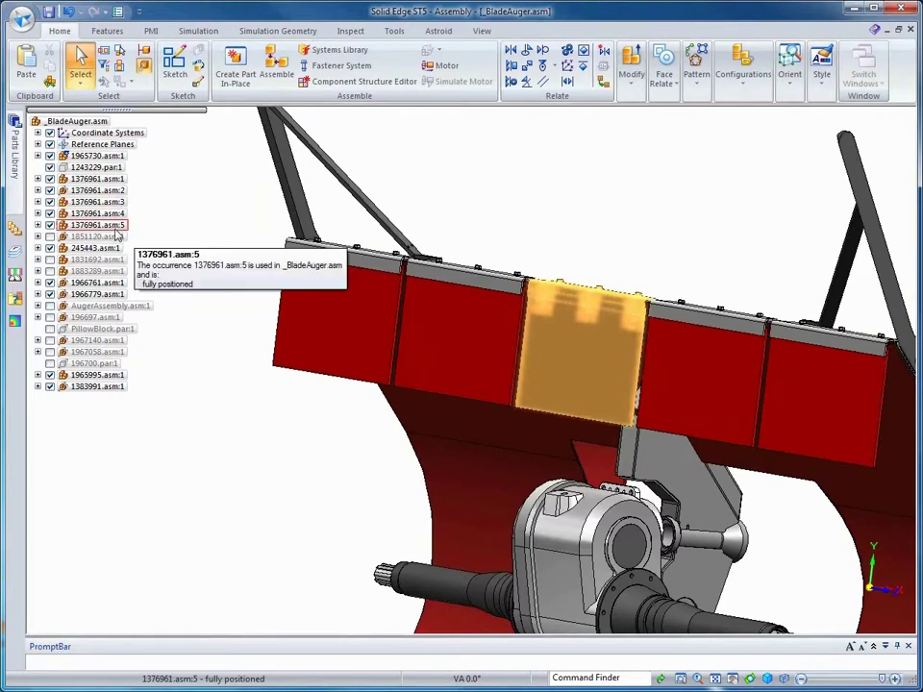
Step: Replace the middle red blade panel assembly 1376961.asm:5 with a copy saved as 1376961-Logo.asm
{"action": "left_click", "coordinate": [115, 231]}
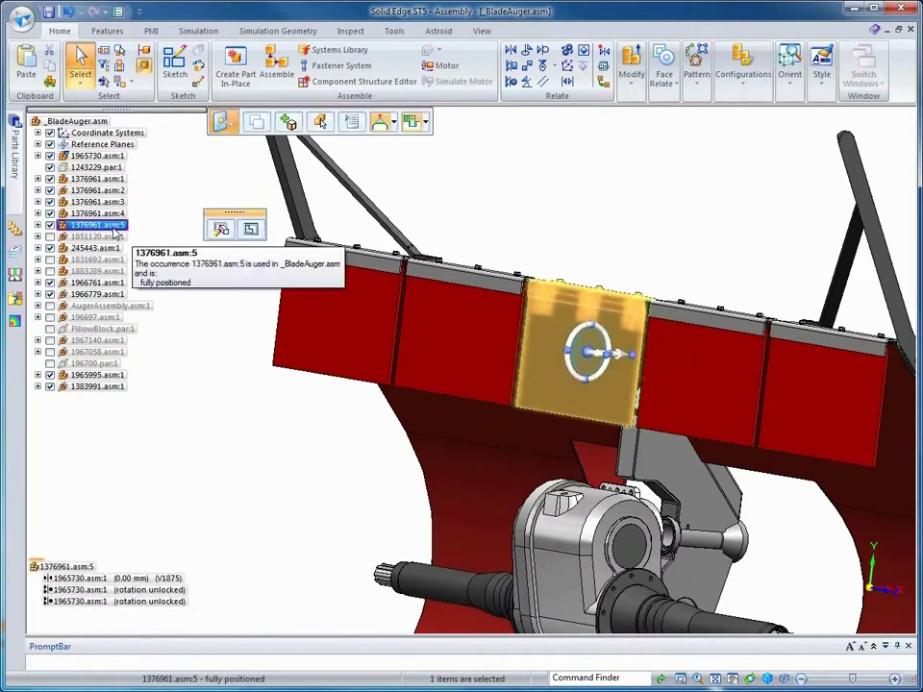
{"action": "left_click", "coordinate": [630, 77]}
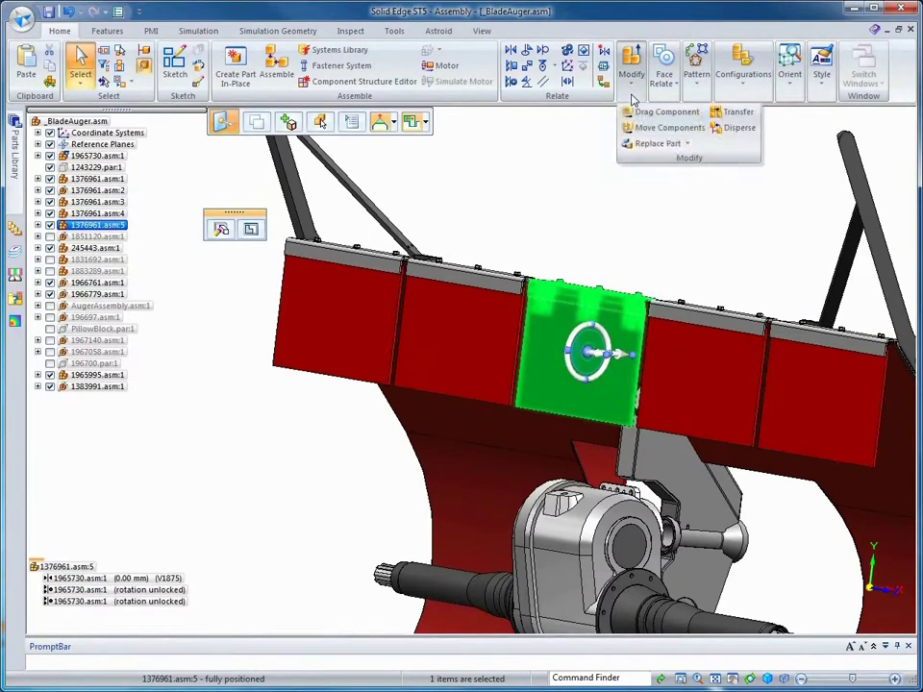
{"action": "left_click", "coordinate": [686, 145]}
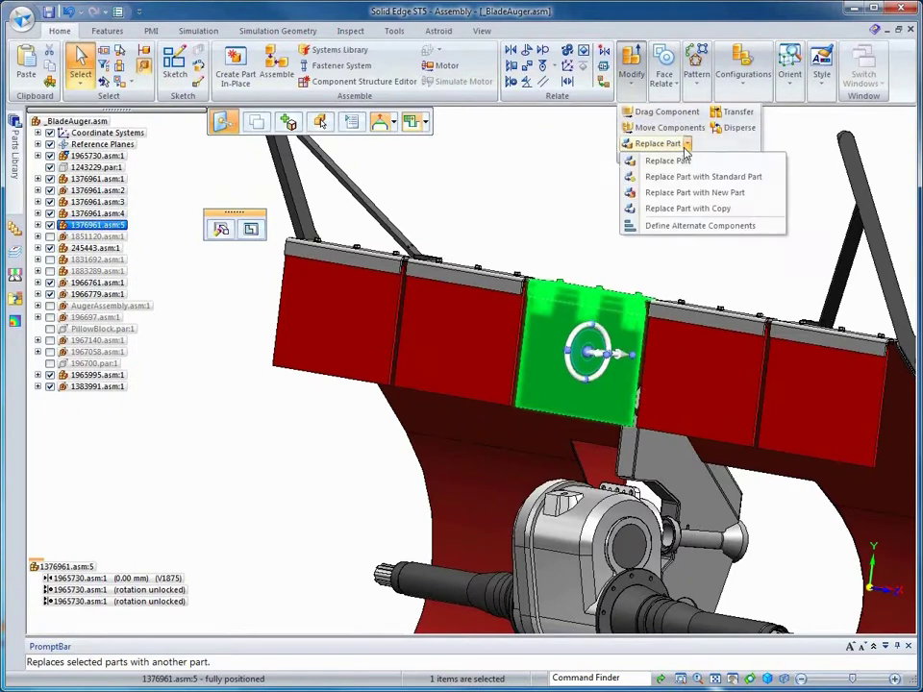
{"action": "left_click", "coordinate": [673, 203]}
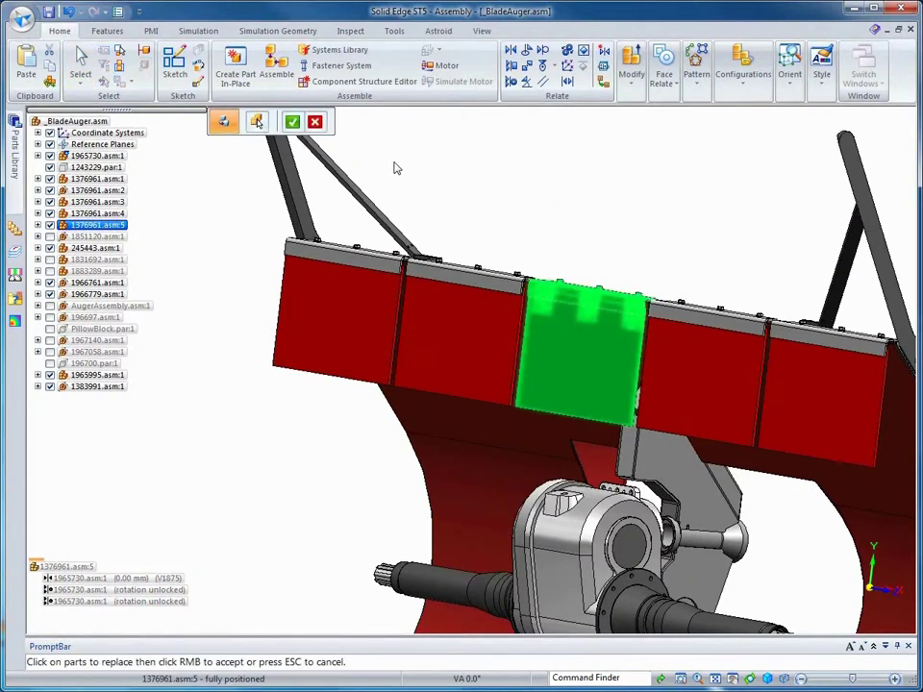
{"action": "left_click", "coordinate": [293, 122]}
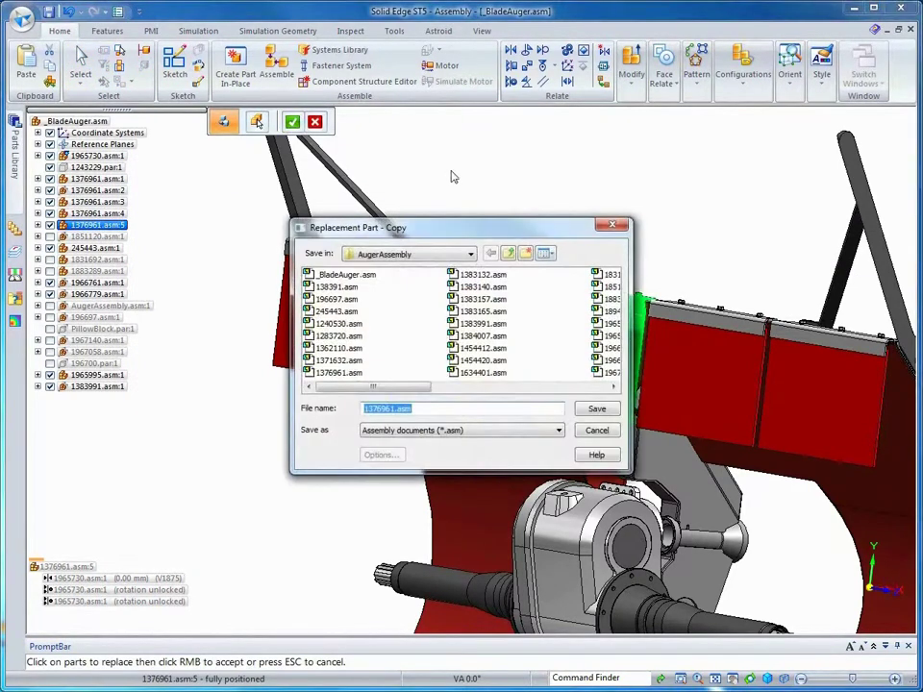
{"action": "left_click", "coordinate": [394, 411]}
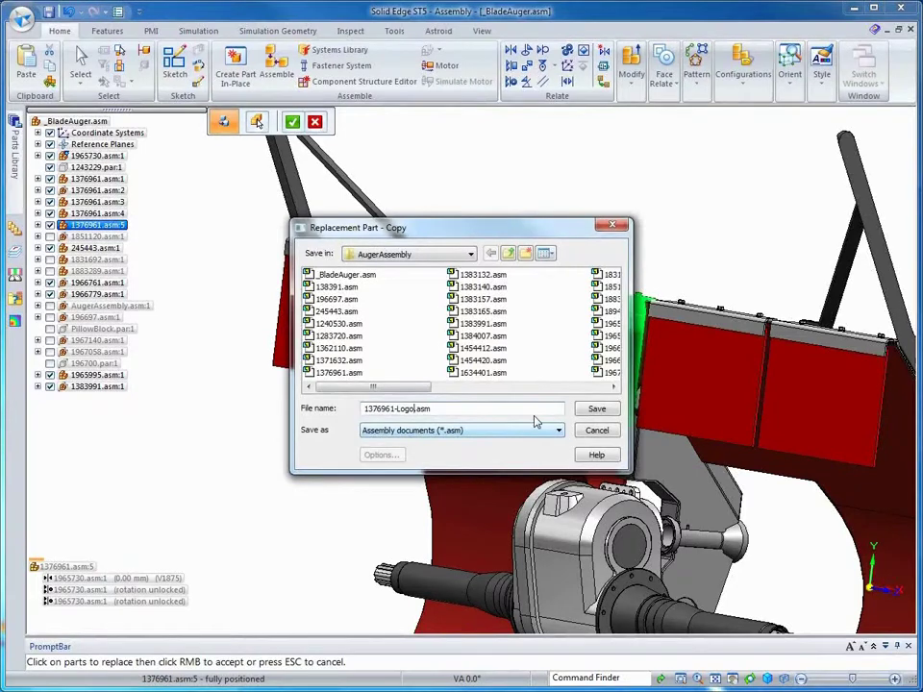
{"action": "left_click", "coordinate": [596, 410]}
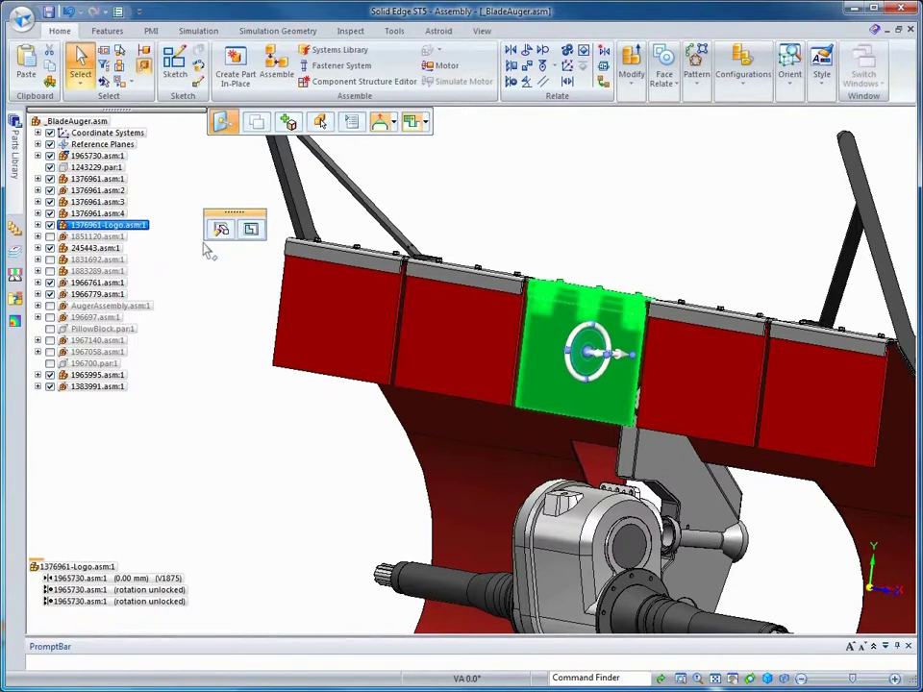
Step: Edit 1376961-Logo.asm in place and replace its red panel 1376482.par with a copy saved as 1376482-Logo.par
{"action": "left_click", "coordinate": [249, 231]}
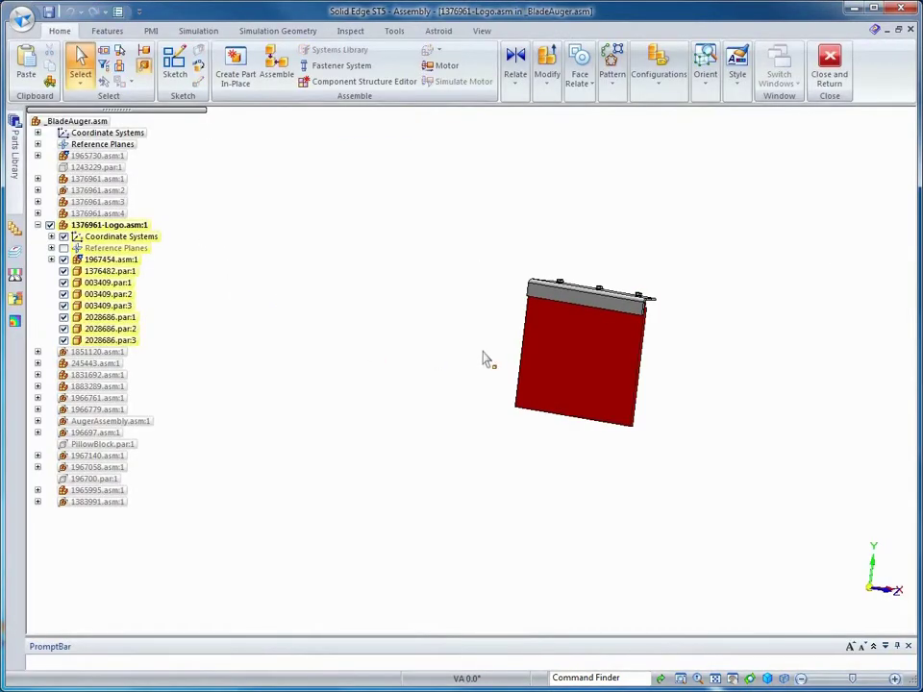
{"action": "left_click", "coordinate": [552, 364]}
{"action": "left_click", "coordinate": [554, 86]}
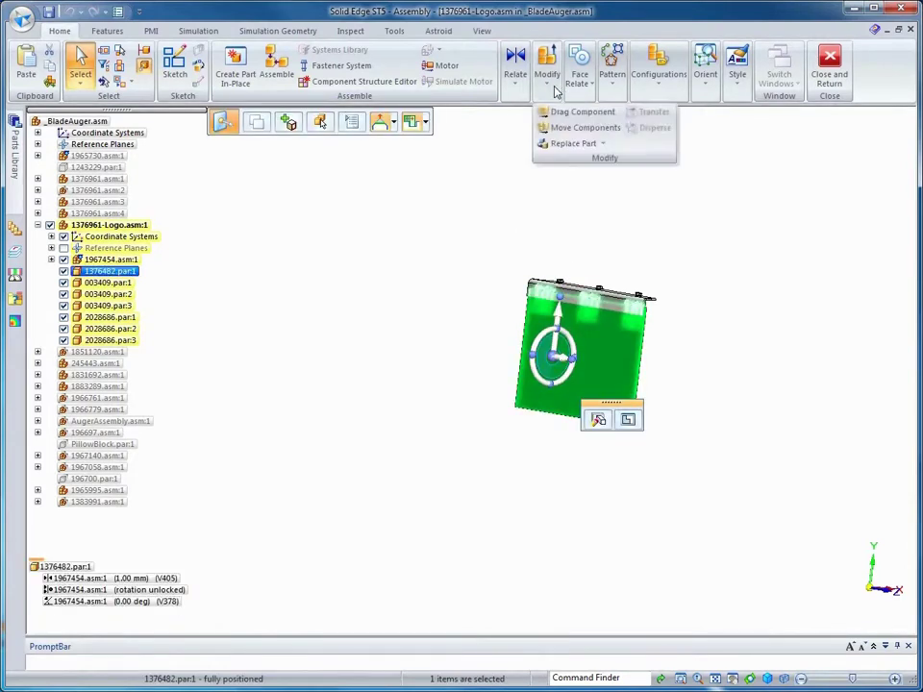
{"action": "left_click", "coordinate": [602, 143]}
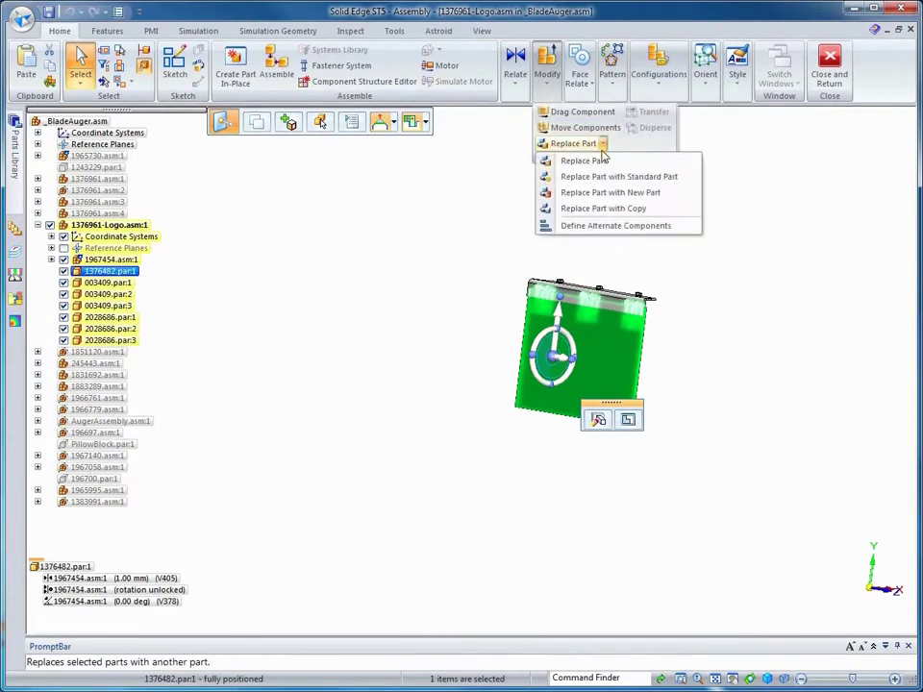
{"action": "left_click", "coordinate": [600, 208]}
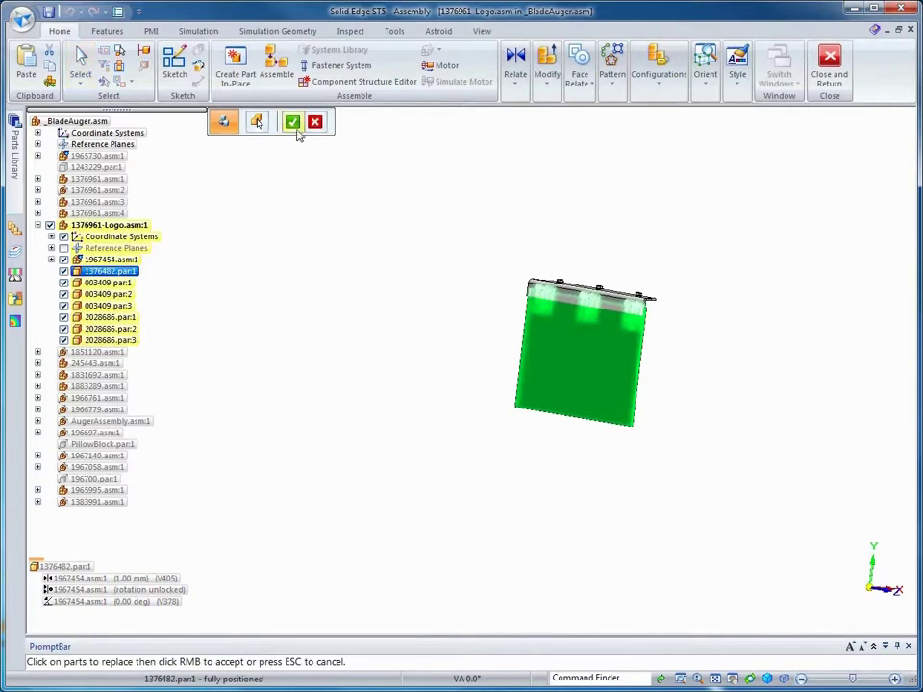
{"action": "left_click", "coordinate": [294, 125]}
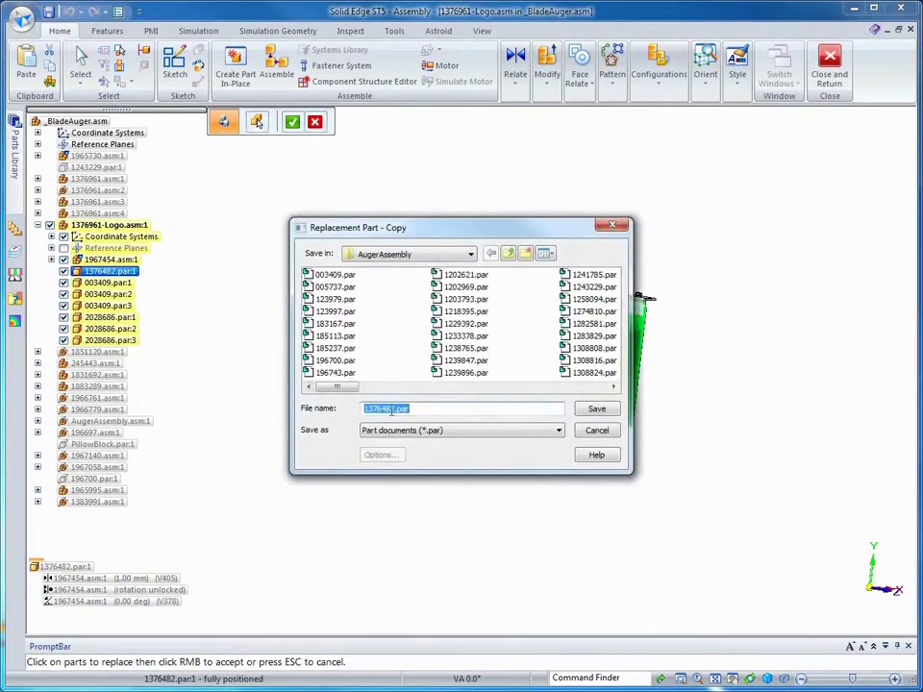
{"action": "left_click", "coordinate": [392, 410]}
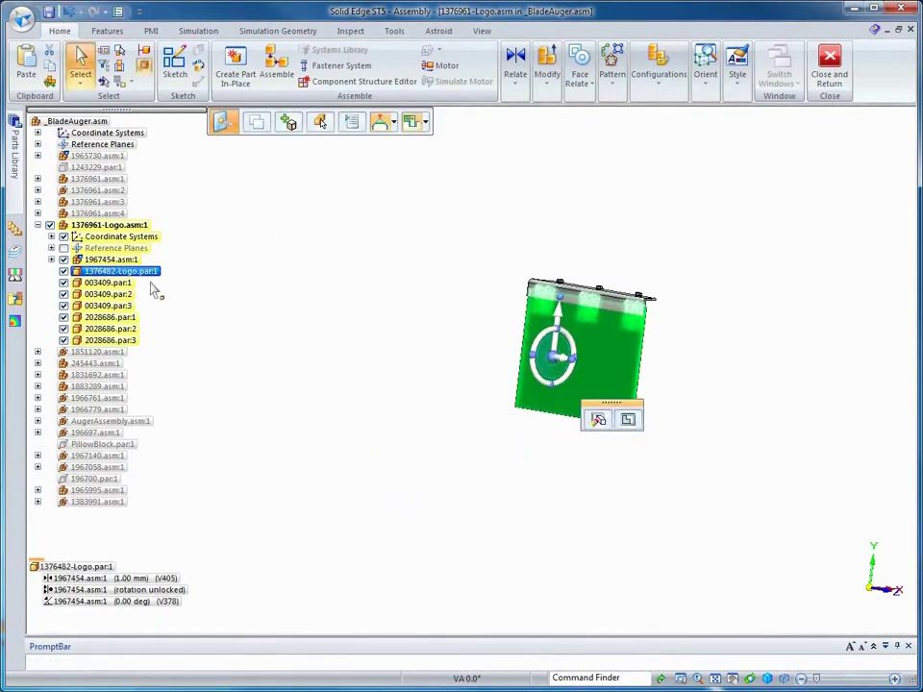
Step: Edit 1376482-Logo.par in place and widen the red panel symmetrically by moving its side face outward 25 mm
{"action": "left_click", "coordinate": [627, 420]}
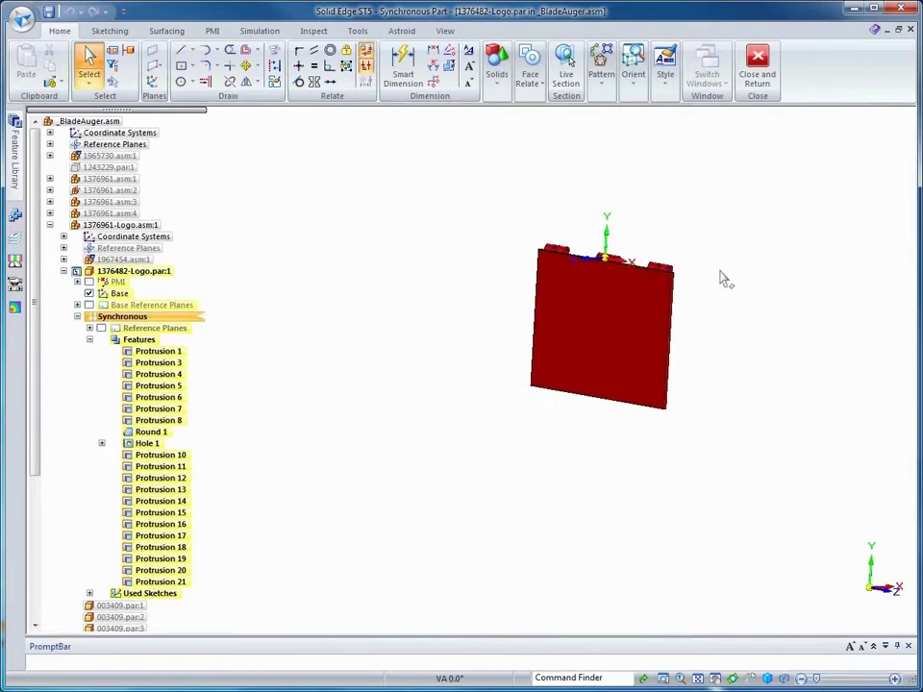
{"action": "right_click_drag", "start_coordinate": [754, 277], "coordinate": [706, 220]}
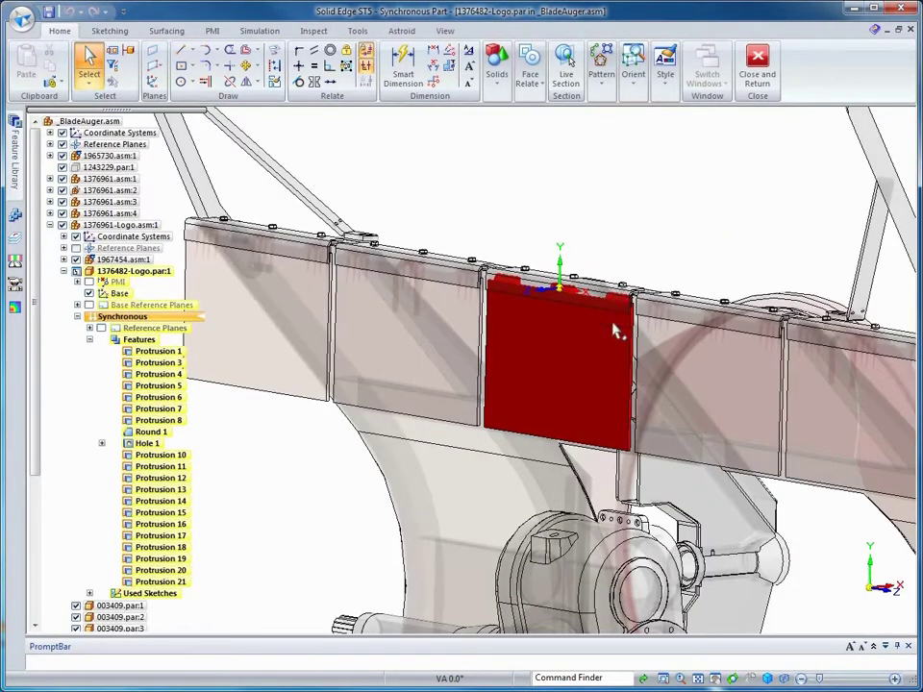
{"action": "left_click", "coordinate": [613, 319]}
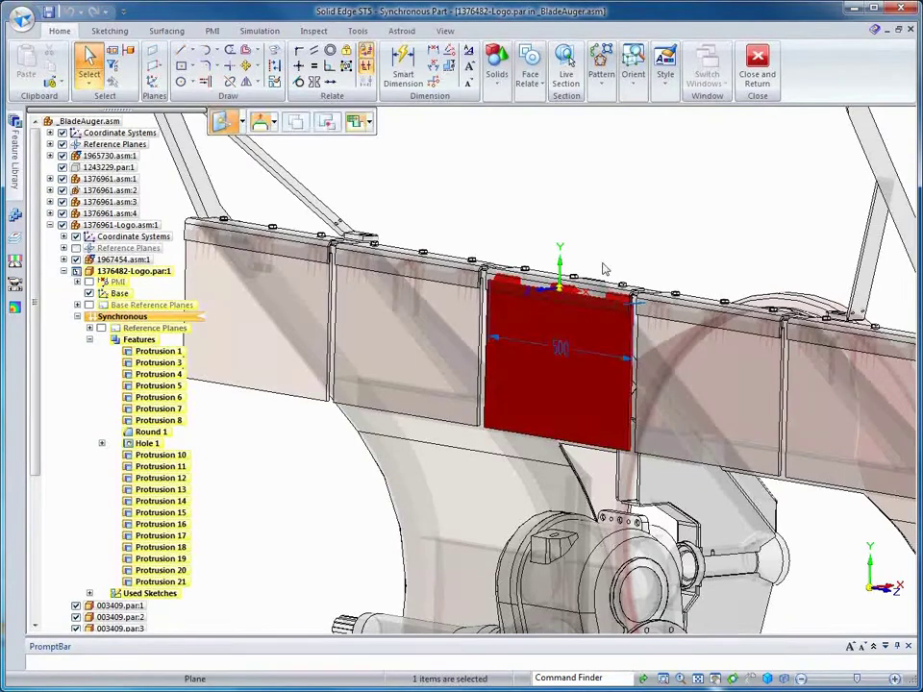
{"action": "left_click", "coordinate": [655, 357]}
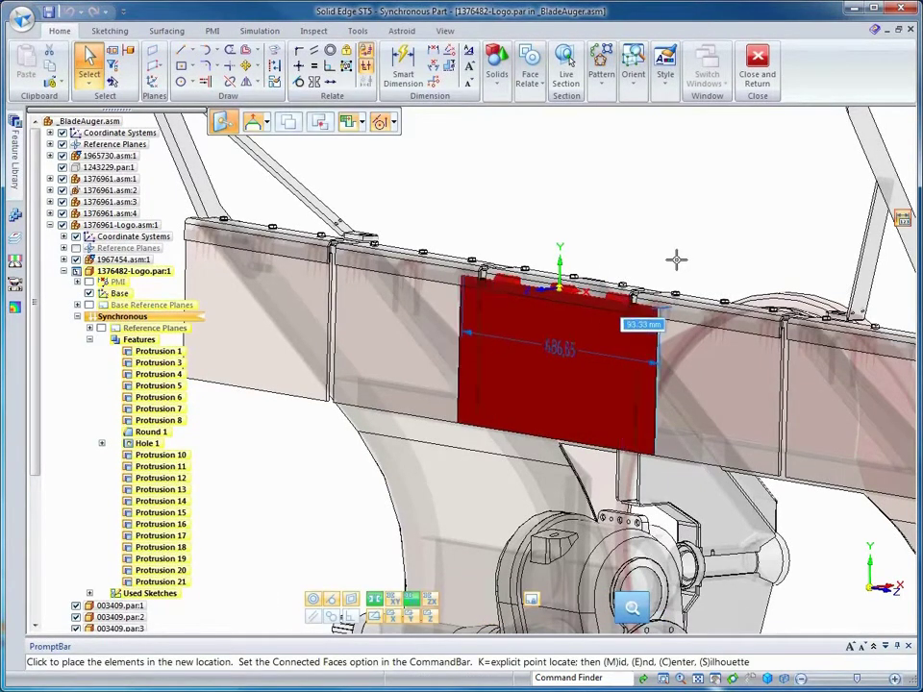
{"action": "type", "text": "25"}
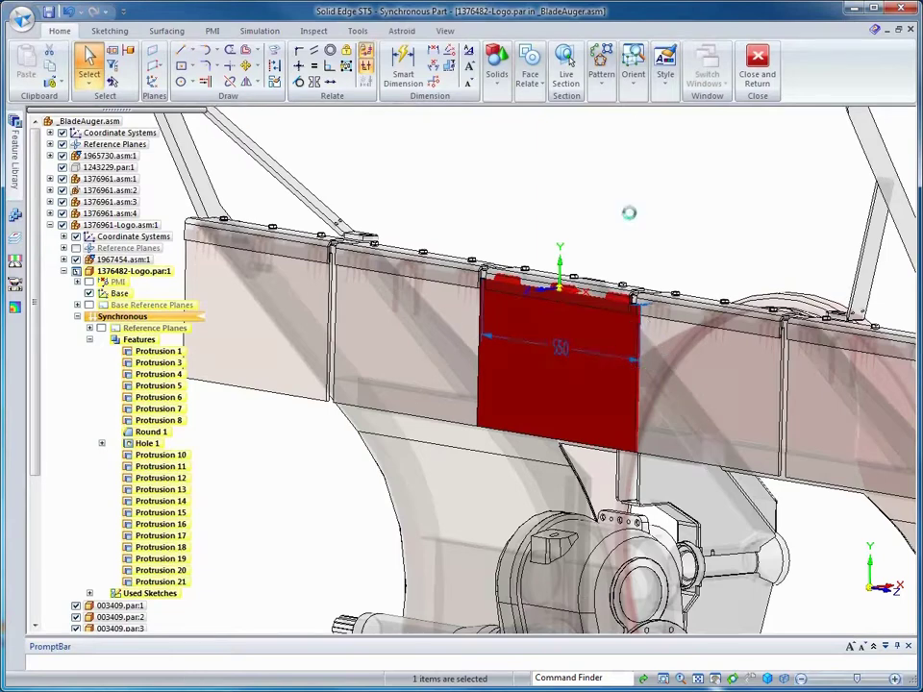
{"action": "right_click_drag", "start_coordinate": [629, 215], "coordinate": [631, 156]}
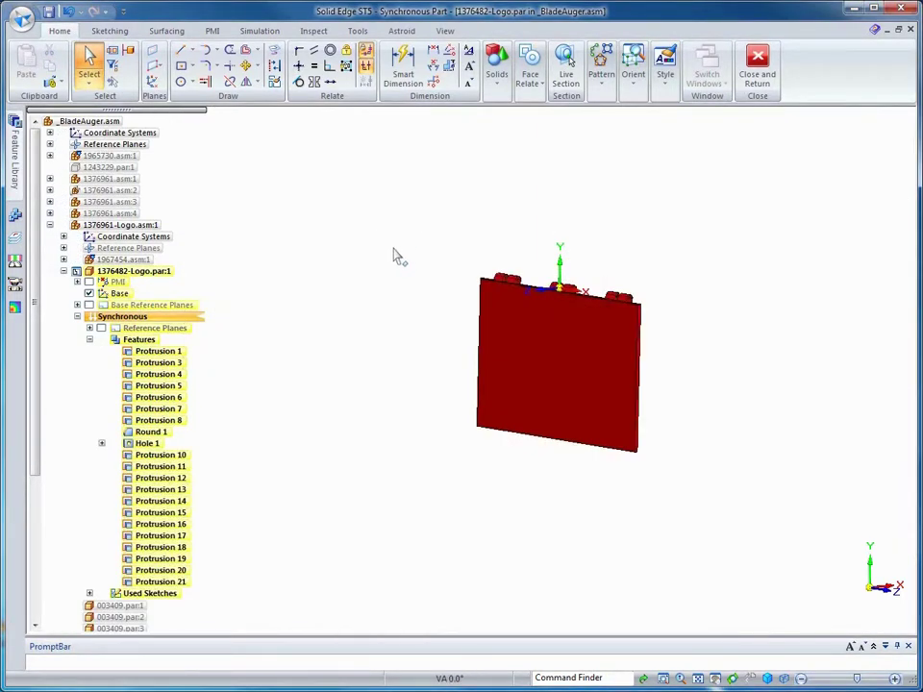
Step: Insert a part copy of logo schmidt.par into the panel as a construction body at scale 1, with colors copied
{"action": "left_click", "coordinate": [49, 81]}
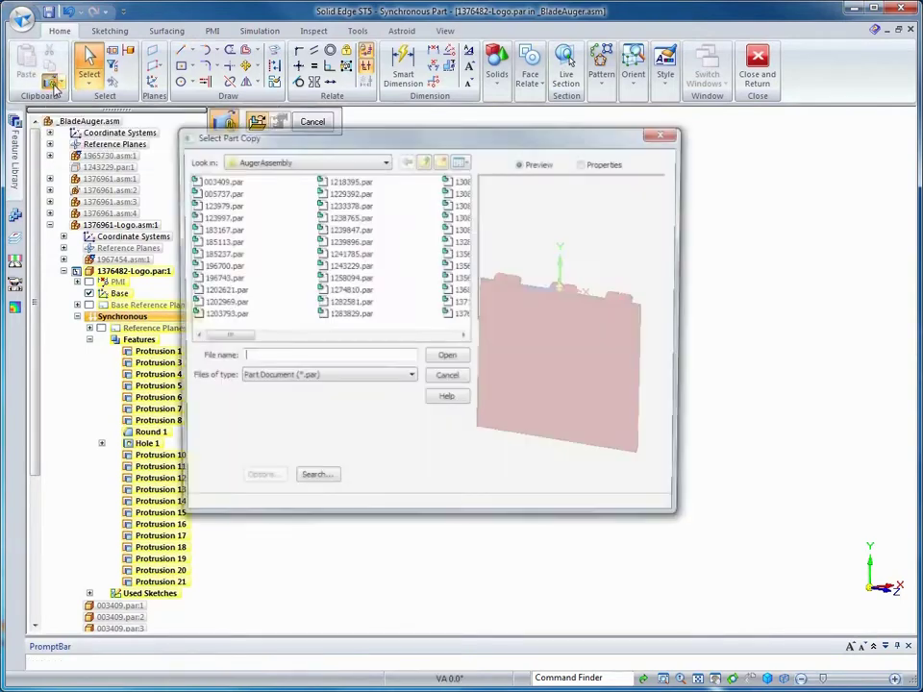
{"action": "left_click", "coordinate": [338, 270]}
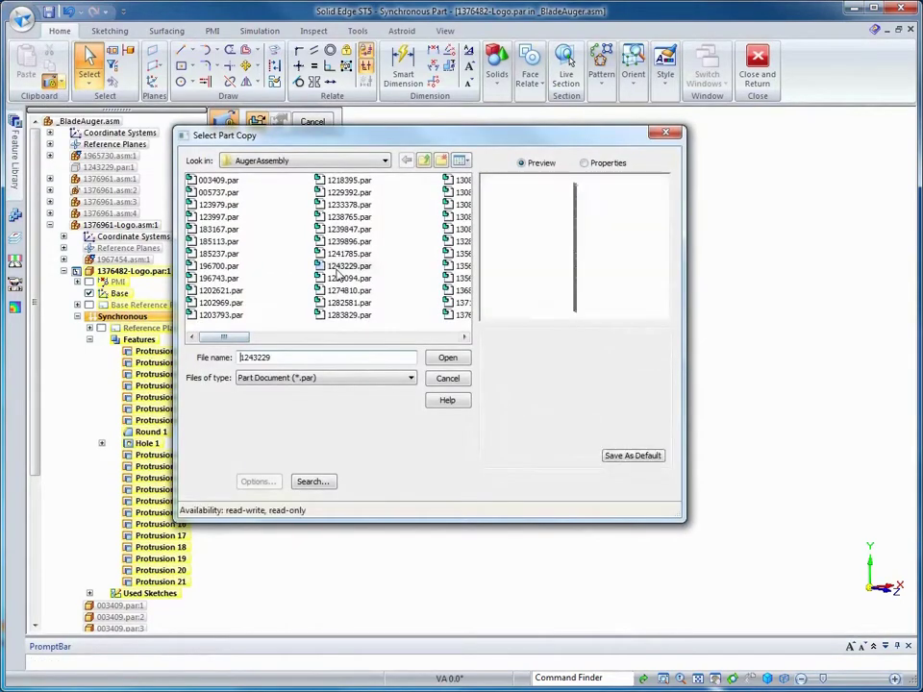
{"action": "type", "text": "logo schmidt"}
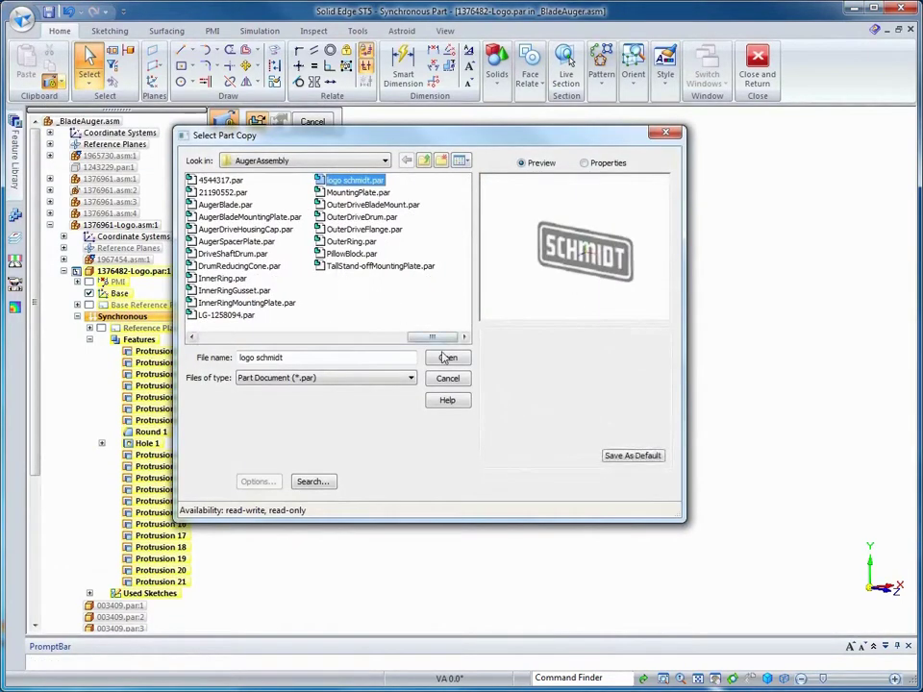
{"action": "left_click", "coordinate": [447, 358]}
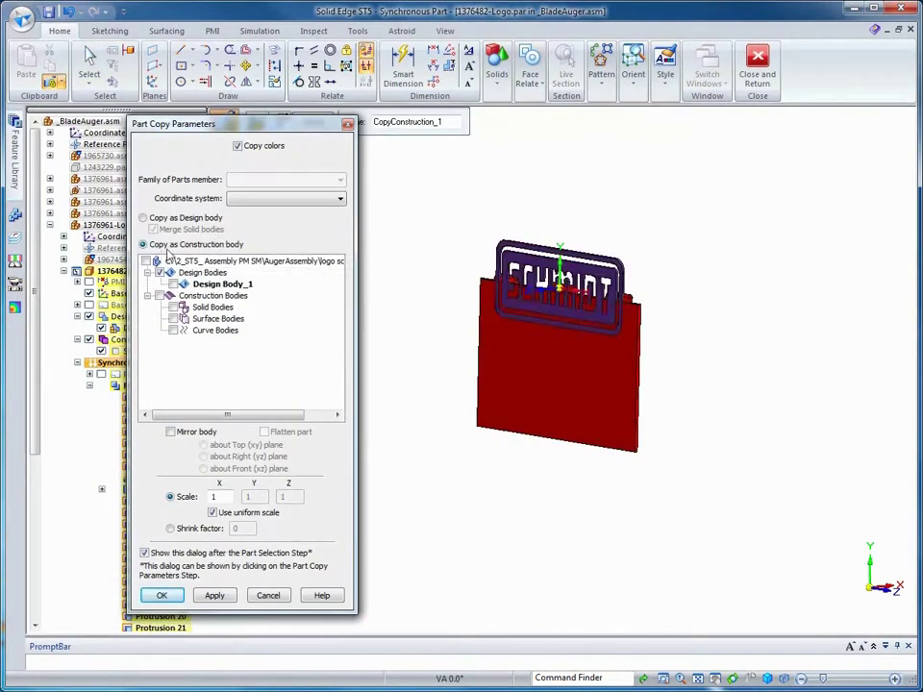
{"action": "left_click", "coordinate": [161, 596]}
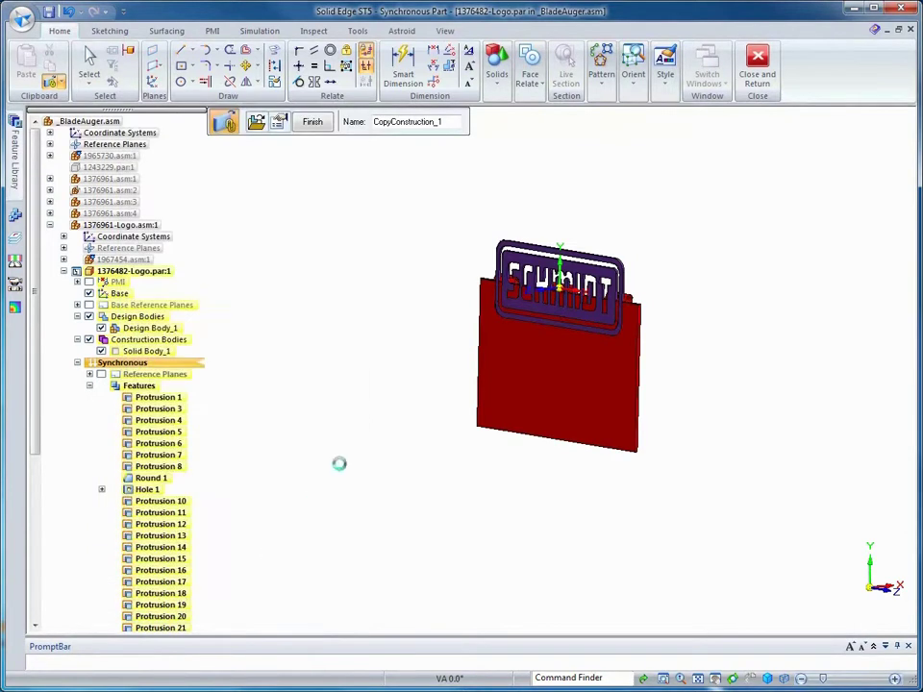
{"action": "left_click", "coordinate": [313, 122]}
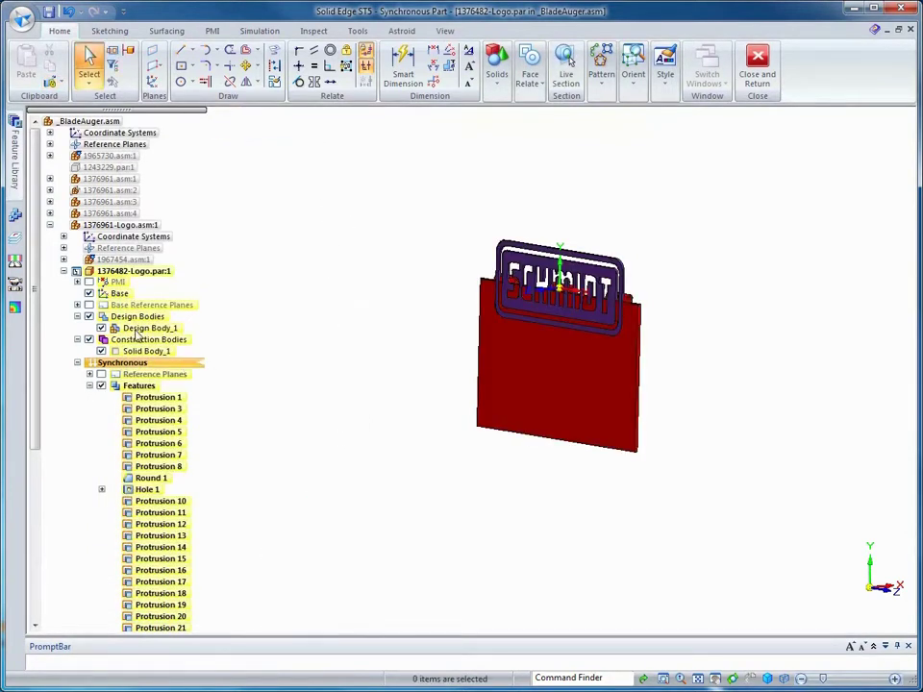
Step: Move the SCHMIDT logo construction body 185 mm down onto the red panel's front face
{"action": "left_click", "coordinate": [144, 352]}
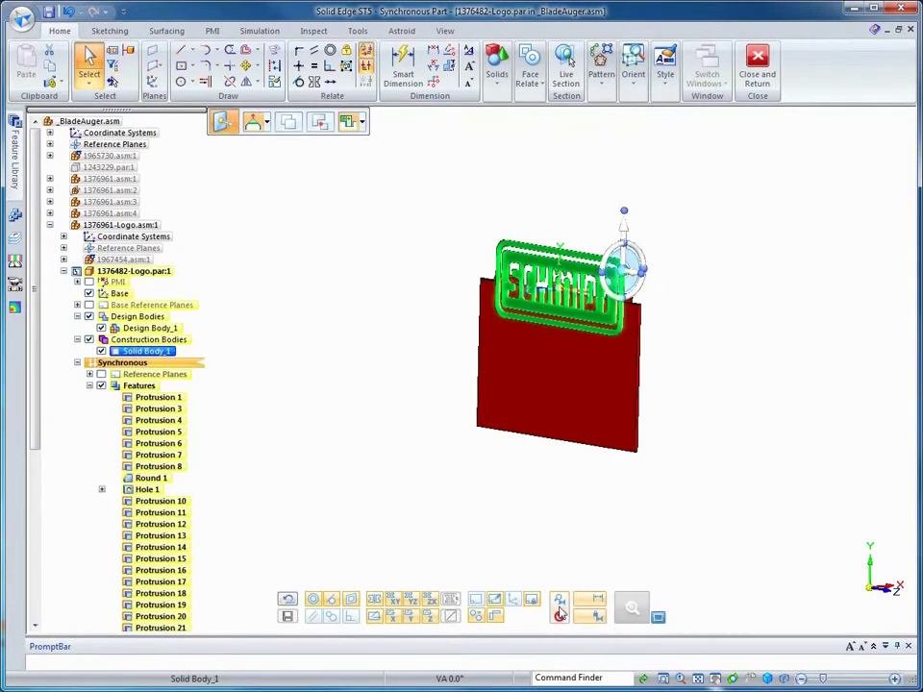
{"action": "left_click", "coordinate": [634, 242]}
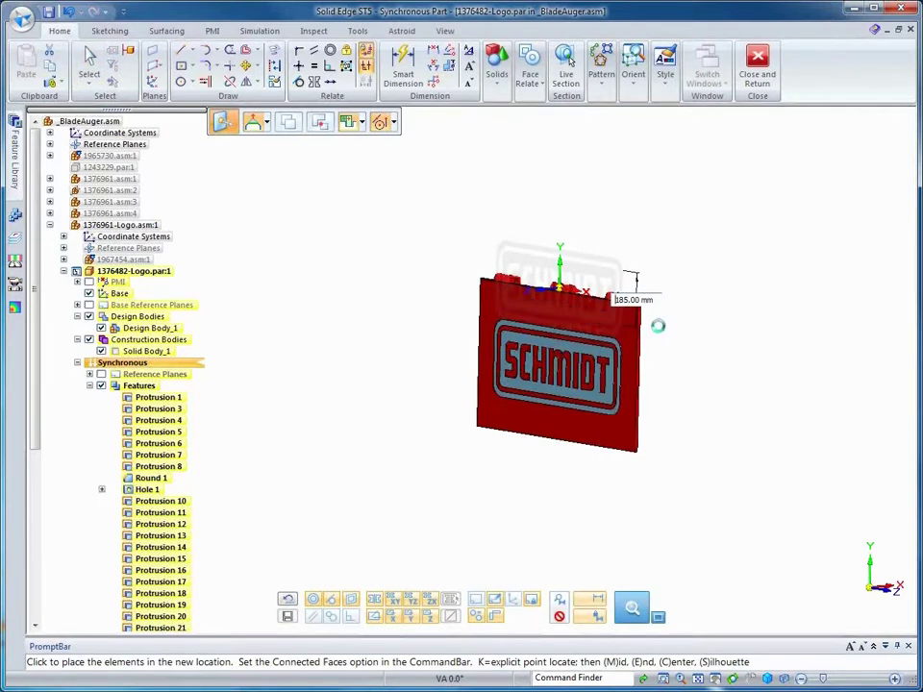
{"action": "left_click", "coordinate": [673, 331]}
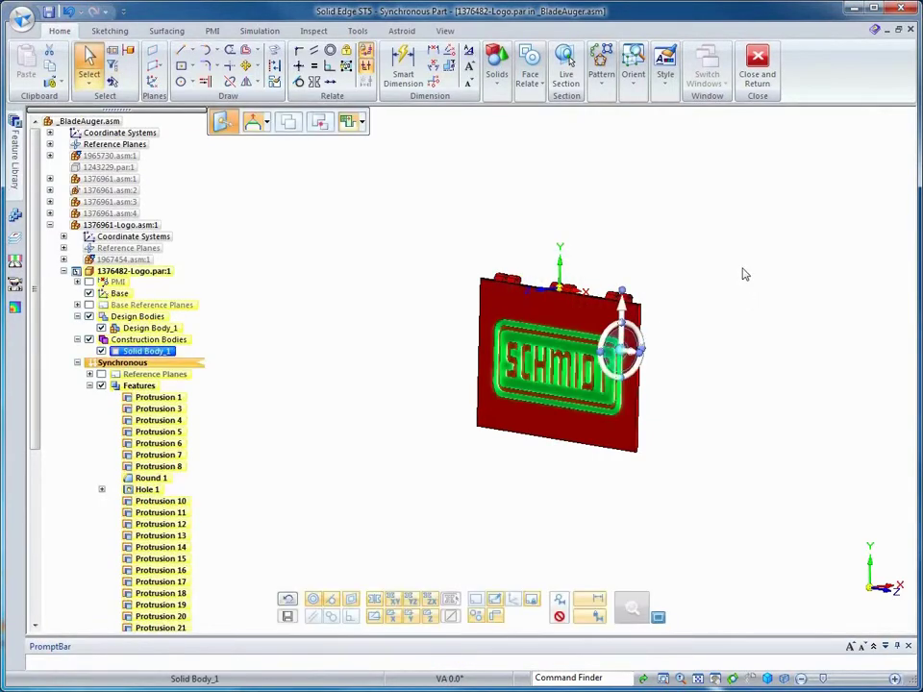
{"action": "key", "text": "Escape"}
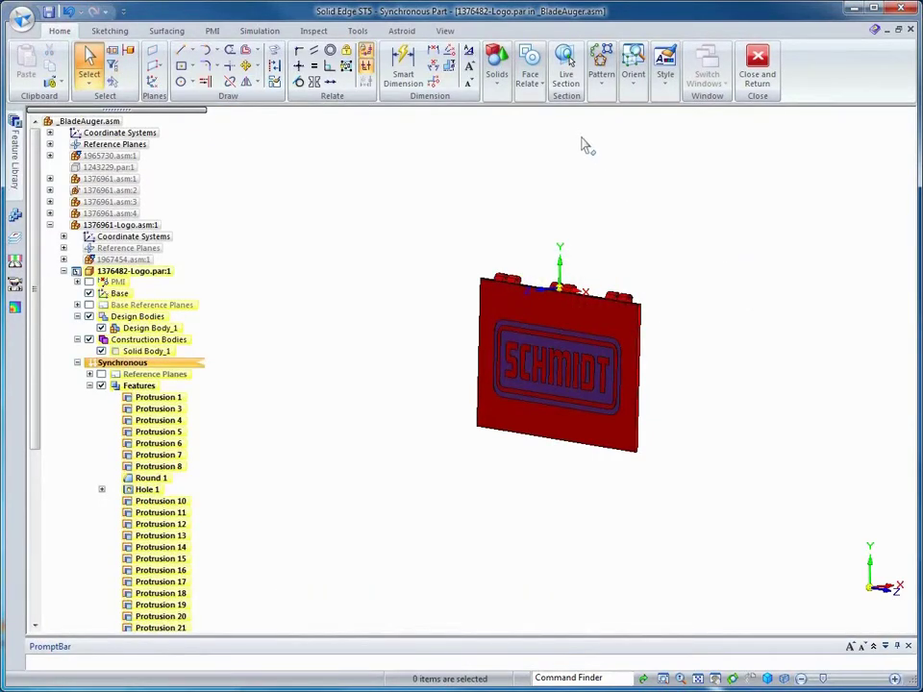
Step: Combine the SCHMIDT logo construction body with the red panel's design body in a Boolean operation
{"action": "left_click", "coordinate": [497, 73]}
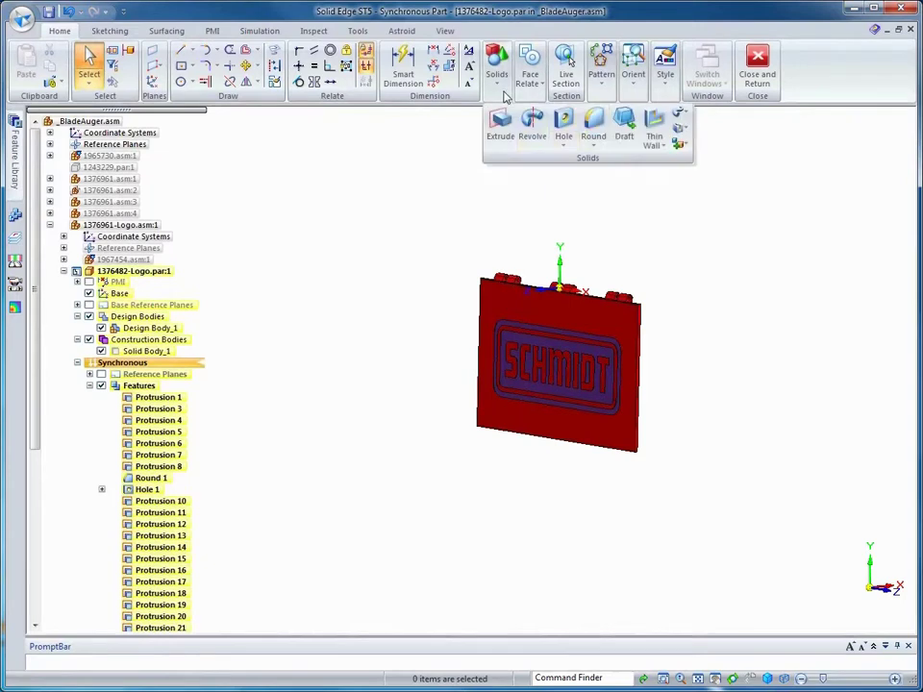
{"action": "left_click", "coordinate": [681, 145]}
{"action": "left_click", "coordinate": [711, 210]}
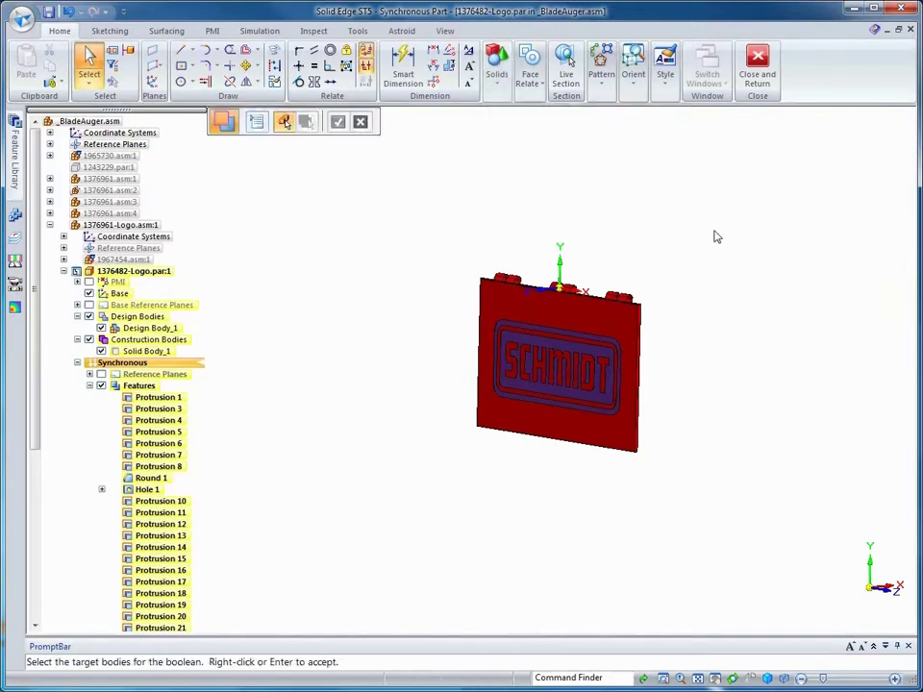
{"action": "left_click", "coordinate": [620, 334]}
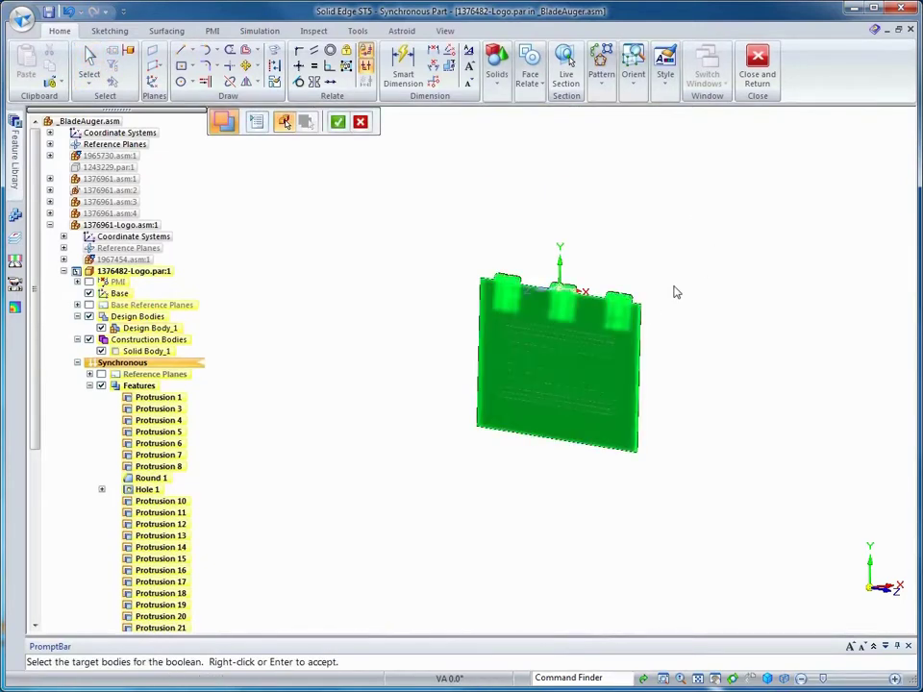
{"action": "right_click", "coordinate": [671, 308]}
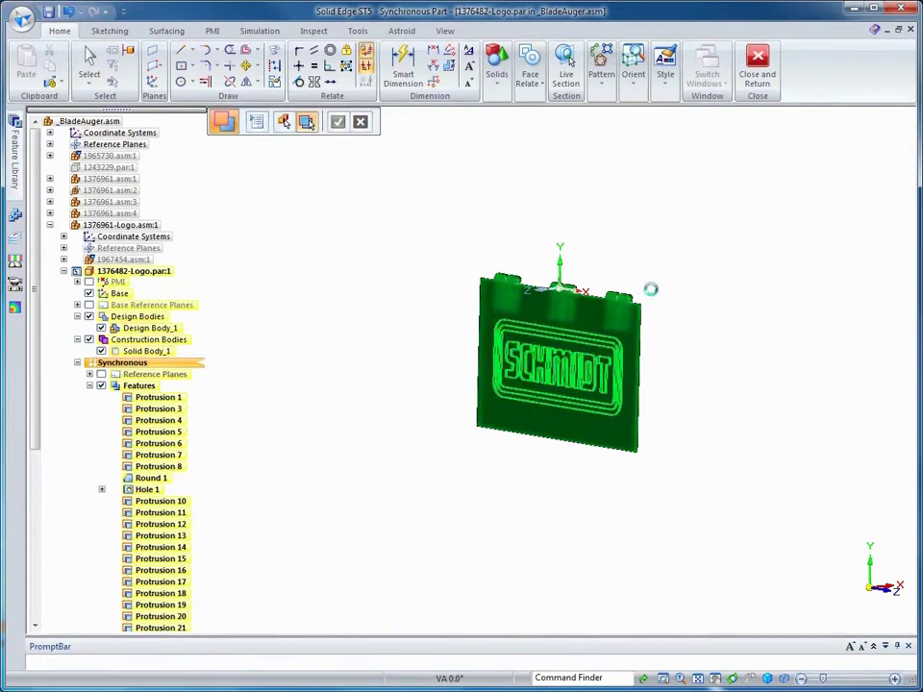
{"action": "left_click", "coordinate": [583, 374]}
{"action": "right_click", "coordinate": [681, 245]}
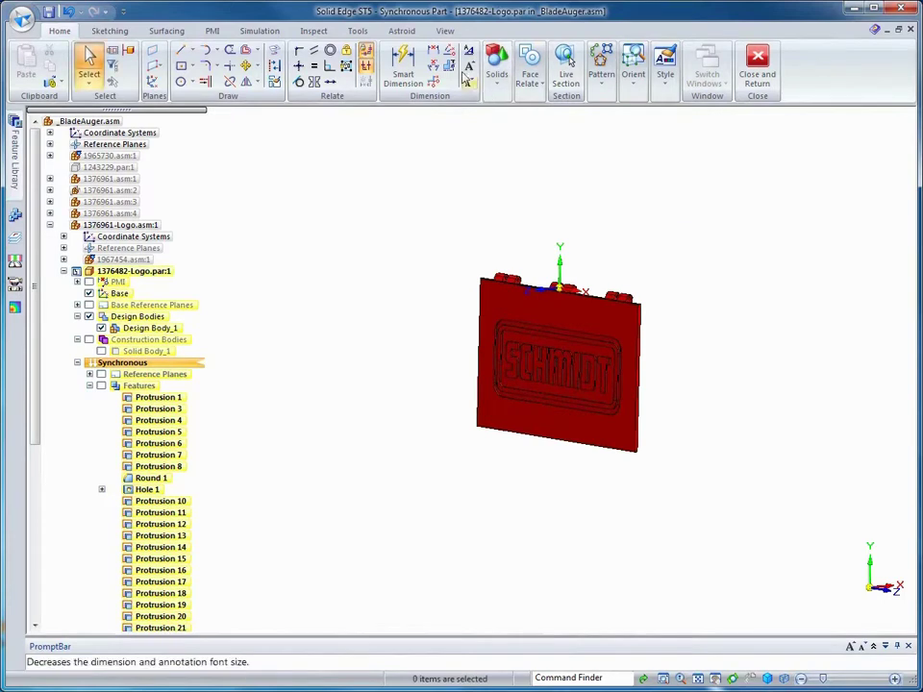
Step: Paint the SCHMIDT logo faces on the red panel with the White style using Part Painter
{"action": "left_click", "coordinate": [446, 31]}
{"action": "left_click", "coordinate": [452, 68]}
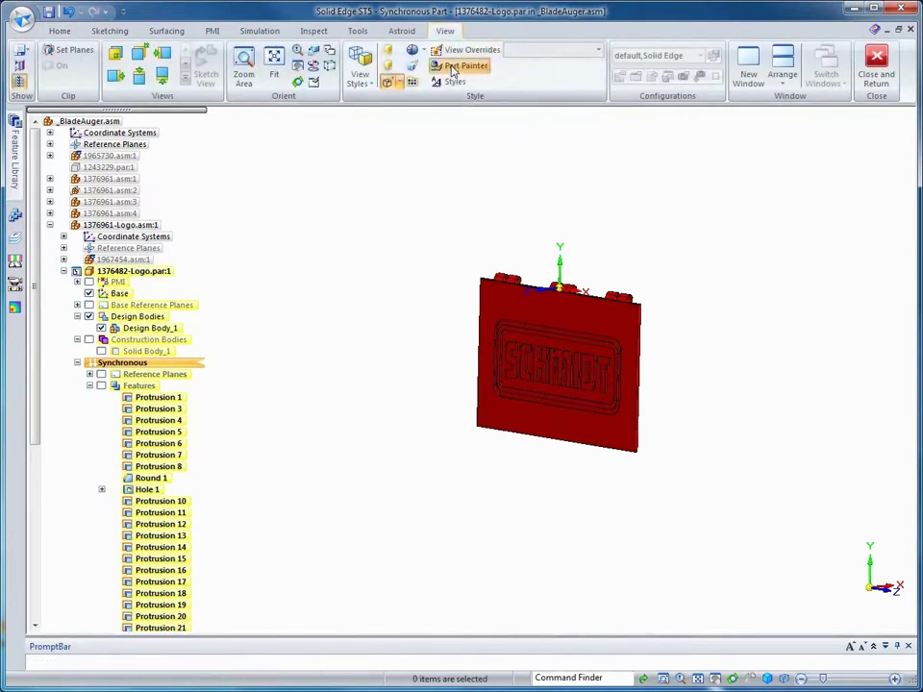
{"action": "left_click", "coordinate": [519, 389]}
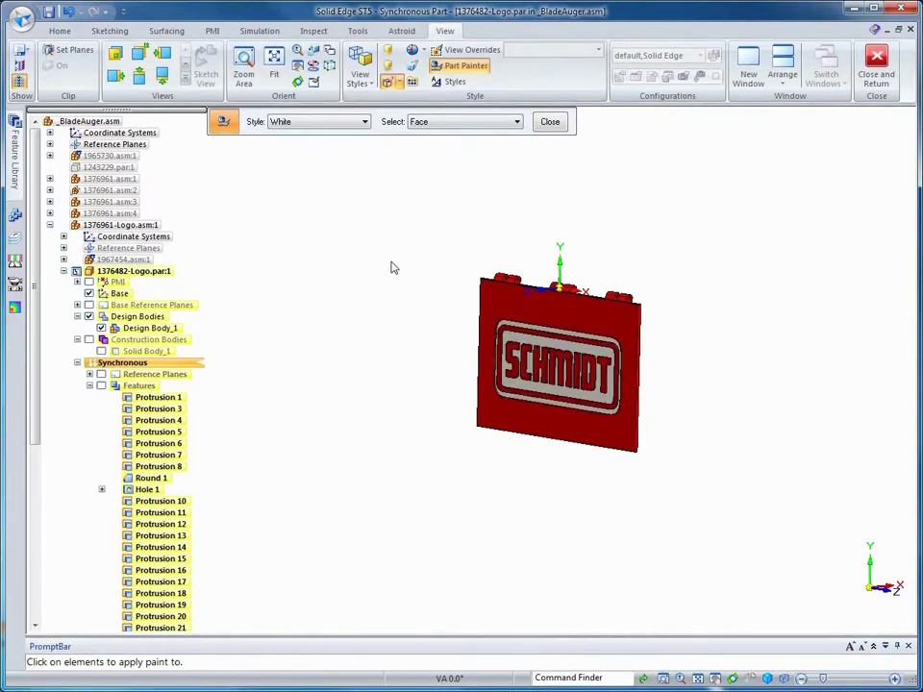
{"action": "left_click", "coordinate": [549, 123]}
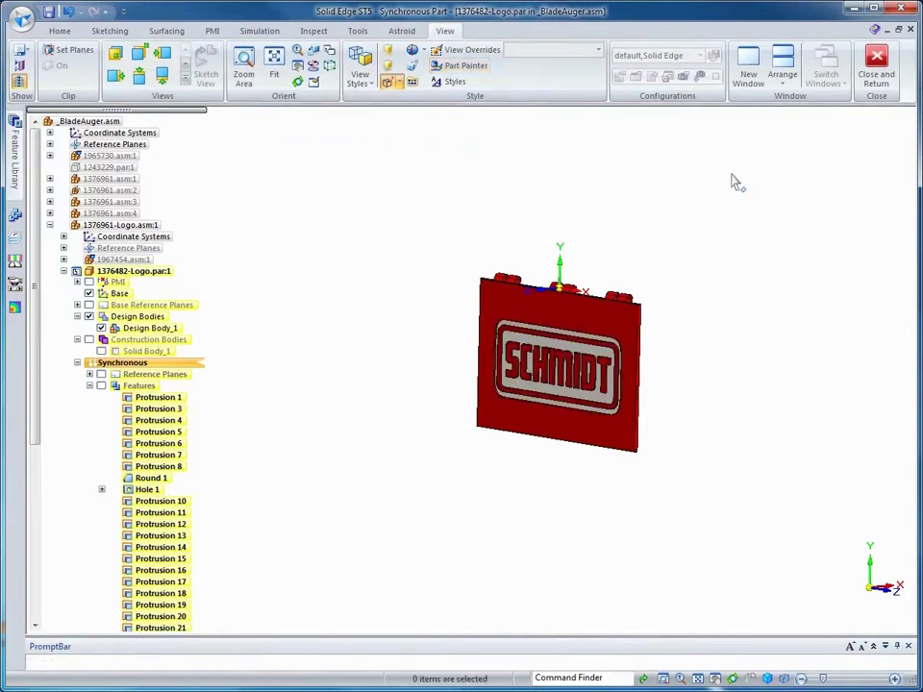
Step: Return from the nested in-place edits to _BladeAuger.asm and apply the 02-Drag Wheel Assembly display configuration
{"action": "left_click", "coordinate": [875, 67]}
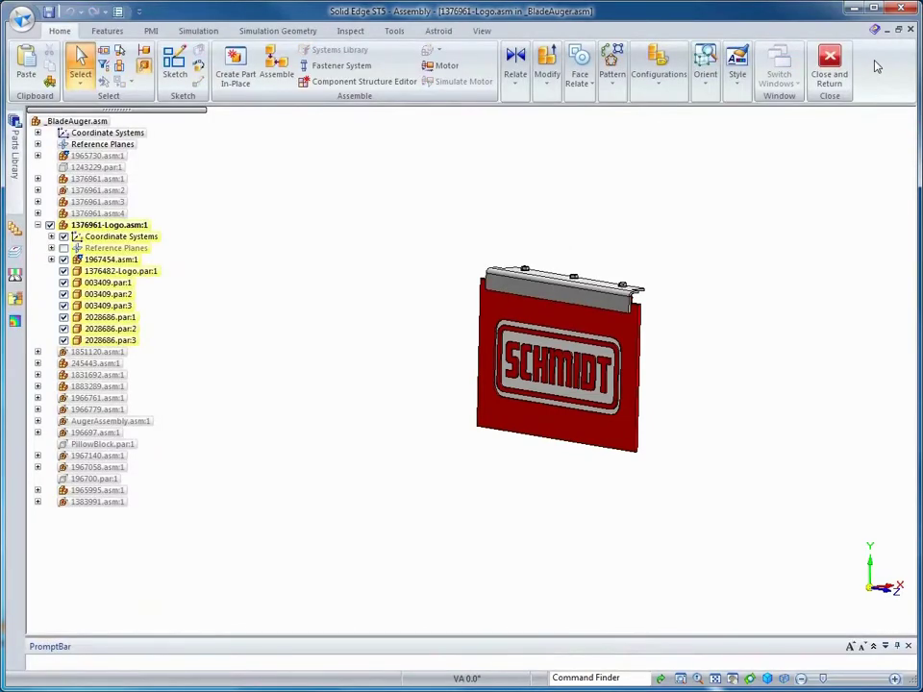
{"action": "left_click", "coordinate": [833, 75]}
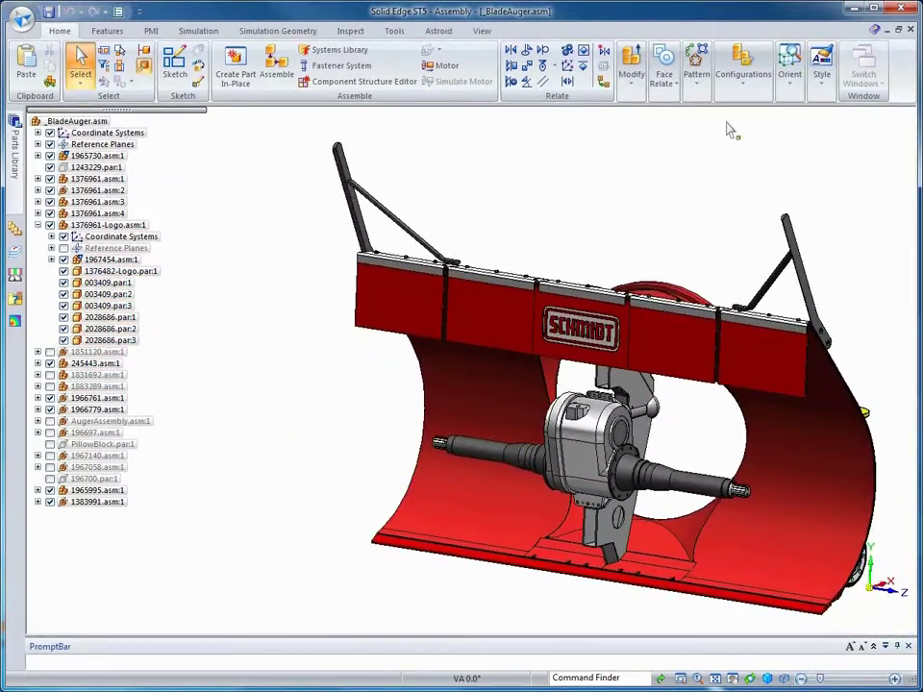
{"action": "left_click", "coordinate": [744, 83]}
{"action": "left_click", "coordinate": [751, 119]}
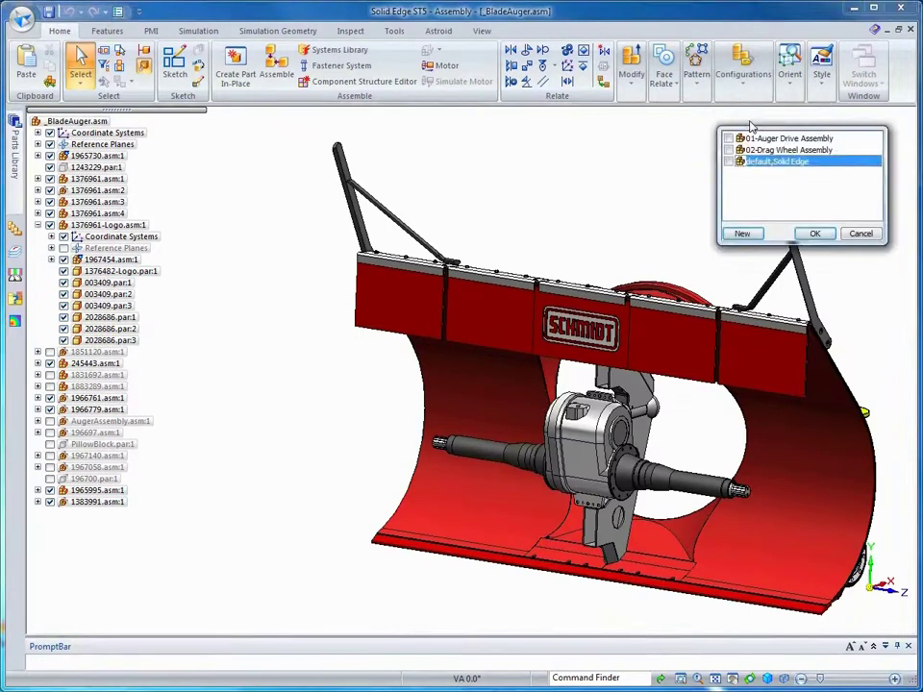
{"action": "left_click", "coordinate": [765, 150]}
{"action": "left_click", "coordinate": [816, 234]}
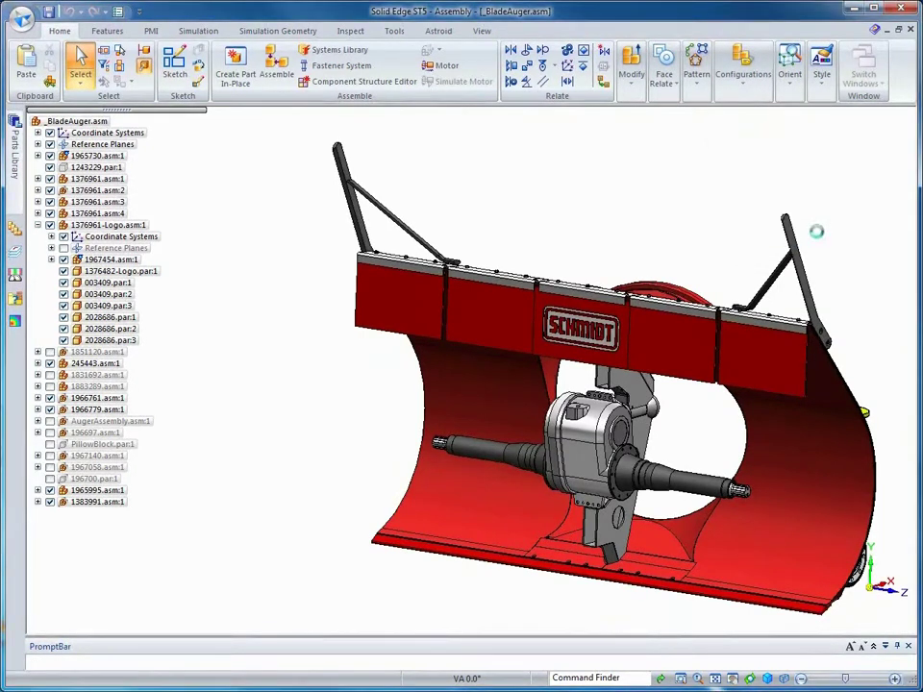
Step: Add 70 mm flanges at 90° with a 12 mm bend radius to both vertical side edges of the drag wheel's bracket plate
{"action": "middle_click_drag", "start_coordinate": [698, 166], "coordinate": [339, 358]}
{"action": "scroll", "coordinate": [305, 381], "scroll_direction": "up", "scroll_amount": 6}
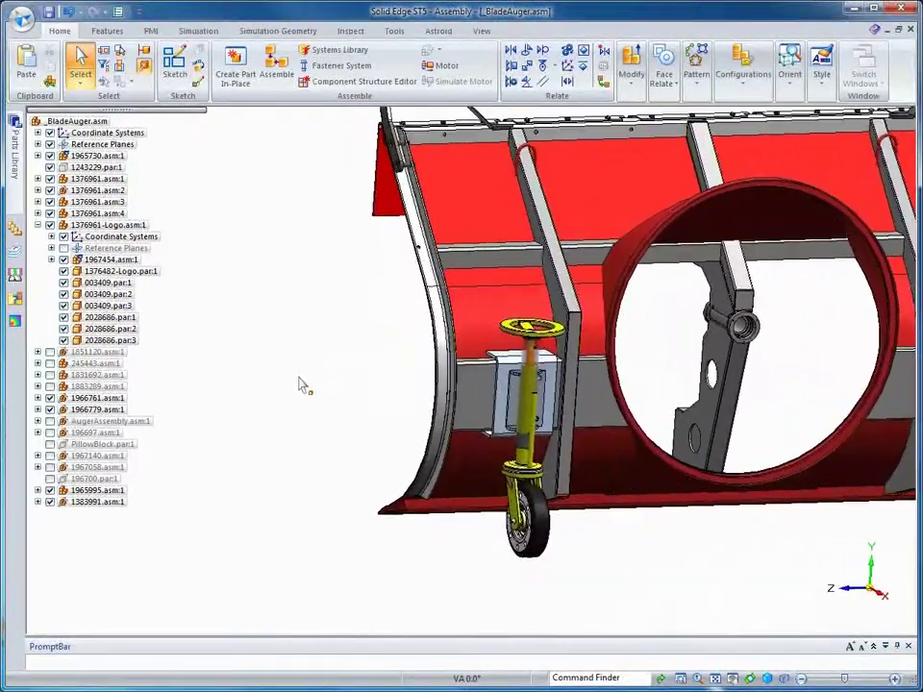
{"action": "scroll", "coordinate": [298, 387], "scroll_direction": "up", "scroll_amount": 6}
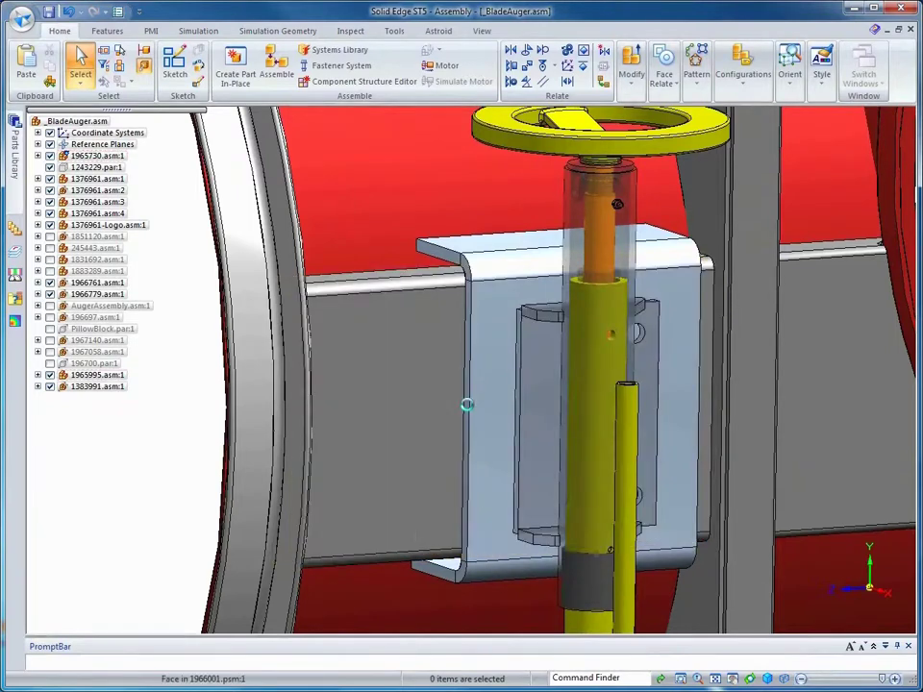
{"action": "left_click", "coordinate": [465, 404]}
{"action": "left_click", "coordinate": [700, 401], "text": "ctrl"}
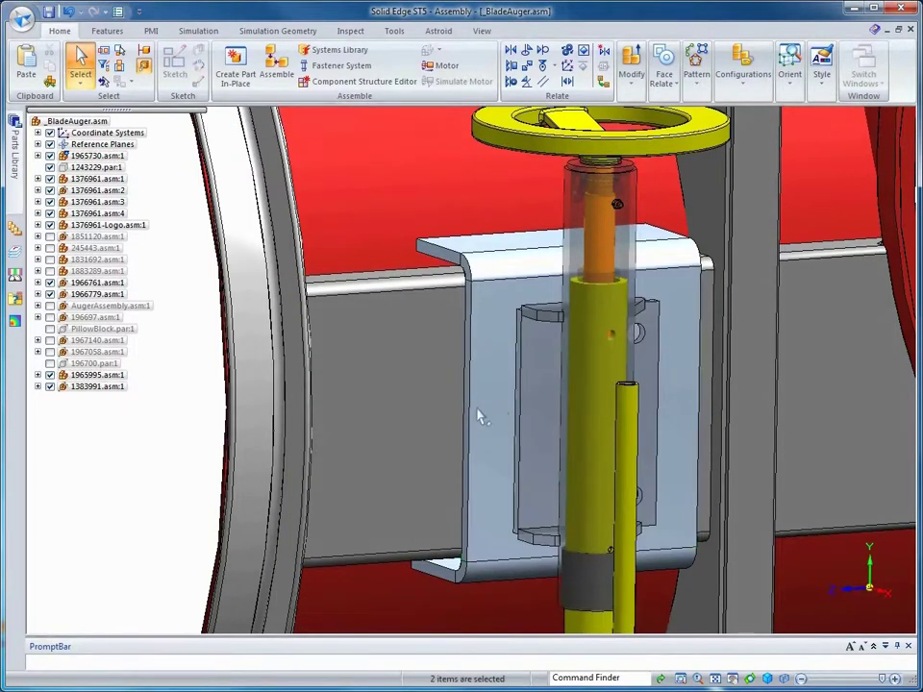
{"action": "left_click", "coordinate": [476, 414]}
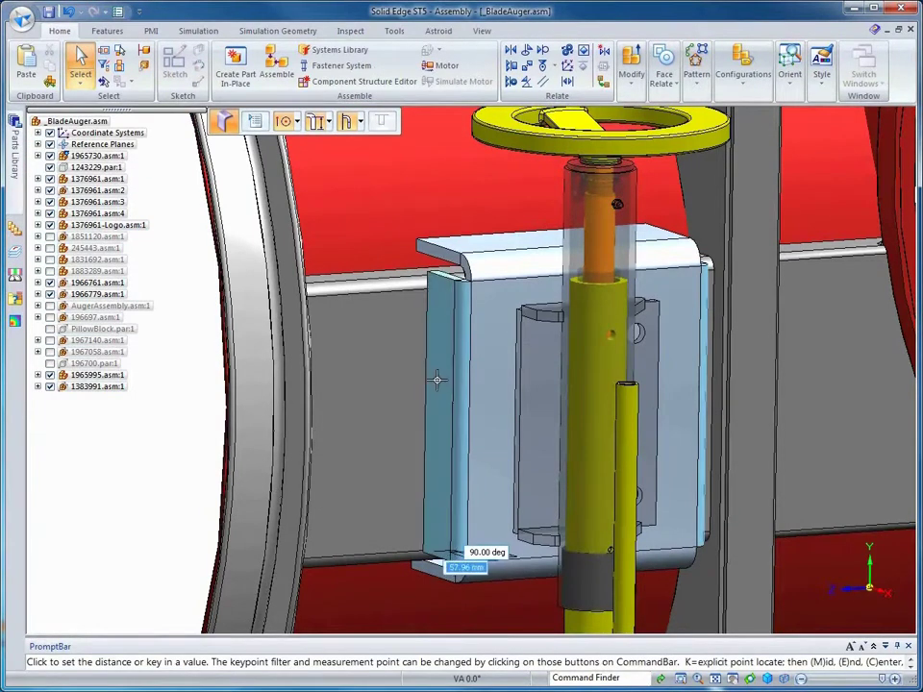
{"action": "left_click", "coordinate": [255, 121]}
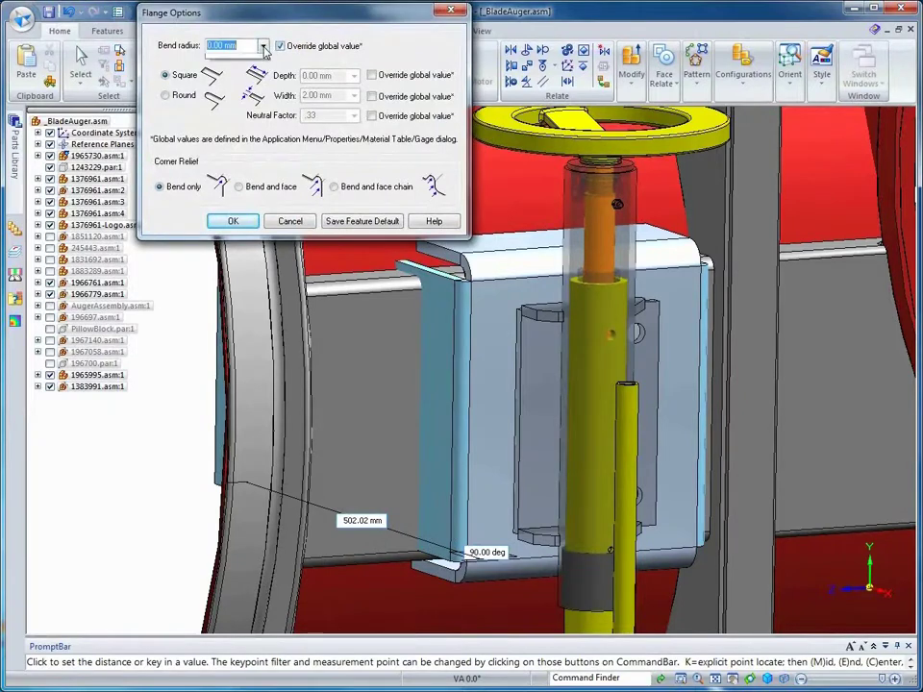
{"action": "left_click", "coordinate": [262, 46]}
{"action": "left_click", "coordinate": [220, 68]}
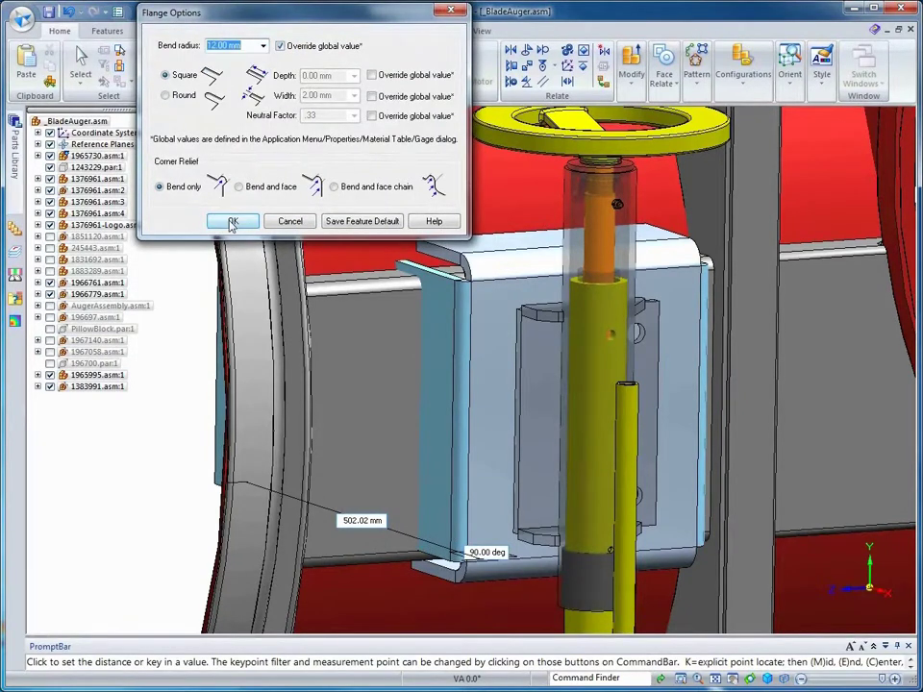
{"action": "left_click", "coordinate": [231, 222]}
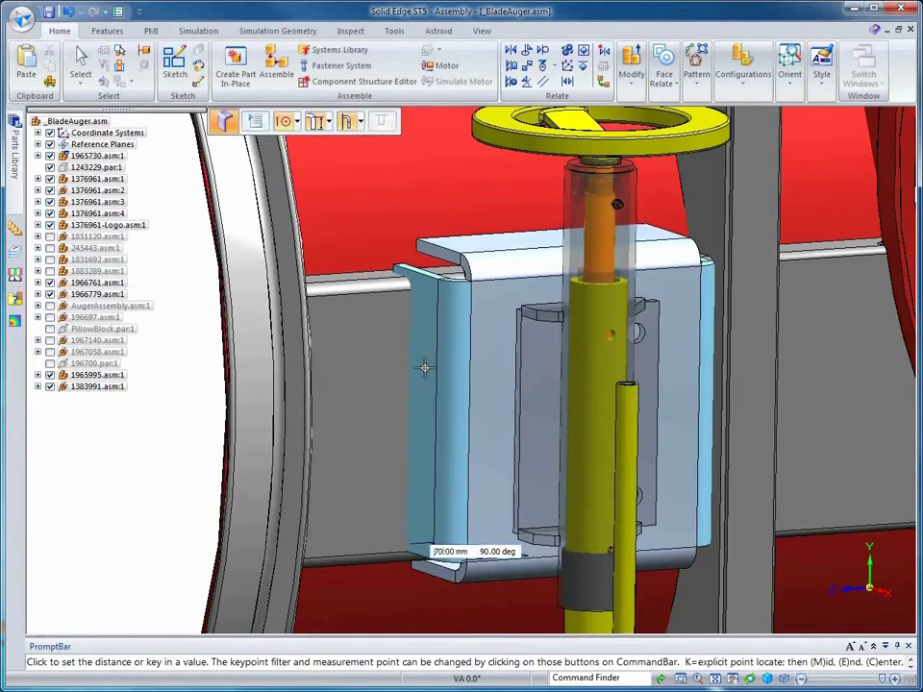
{"action": "key", "text": "Escape"}
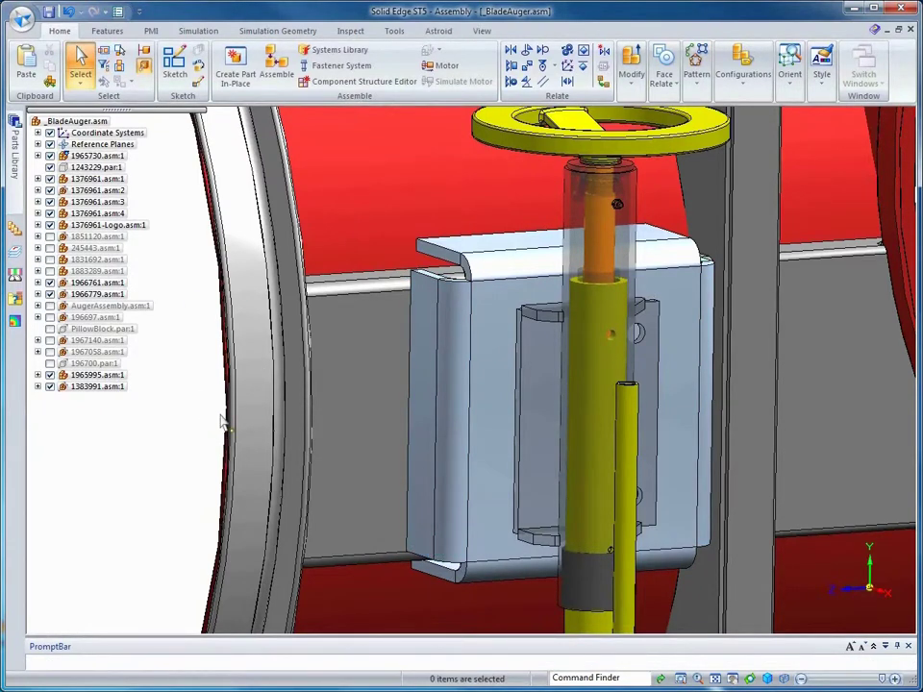
Step: Edit the drag wheel's sheet metal bracket 1966001.psm in place
{"action": "left_click", "coordinate": [460, 415]}
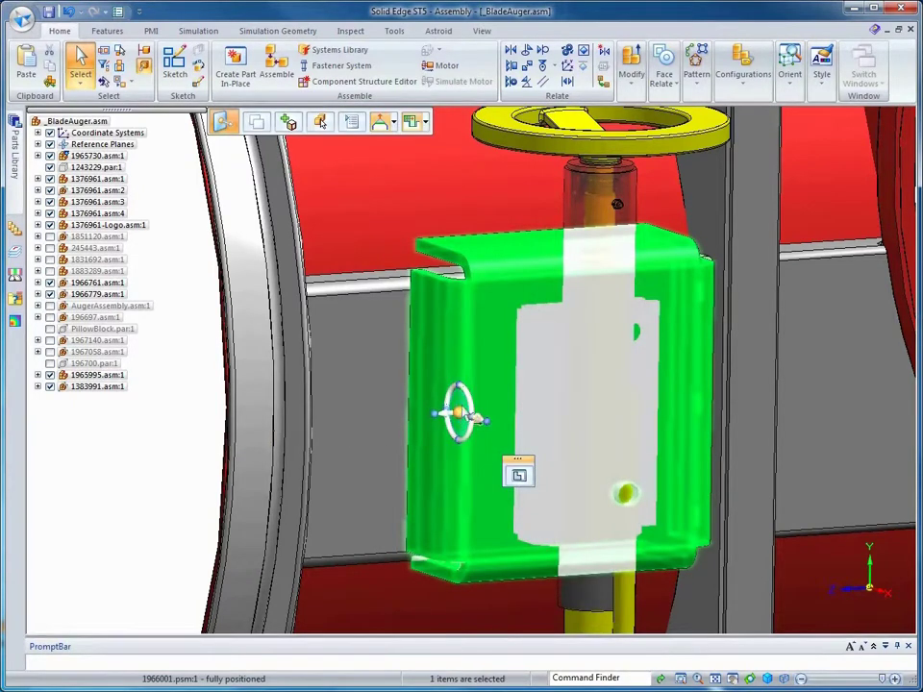
{"action": "right_click", "coordinate": [480, 370]}
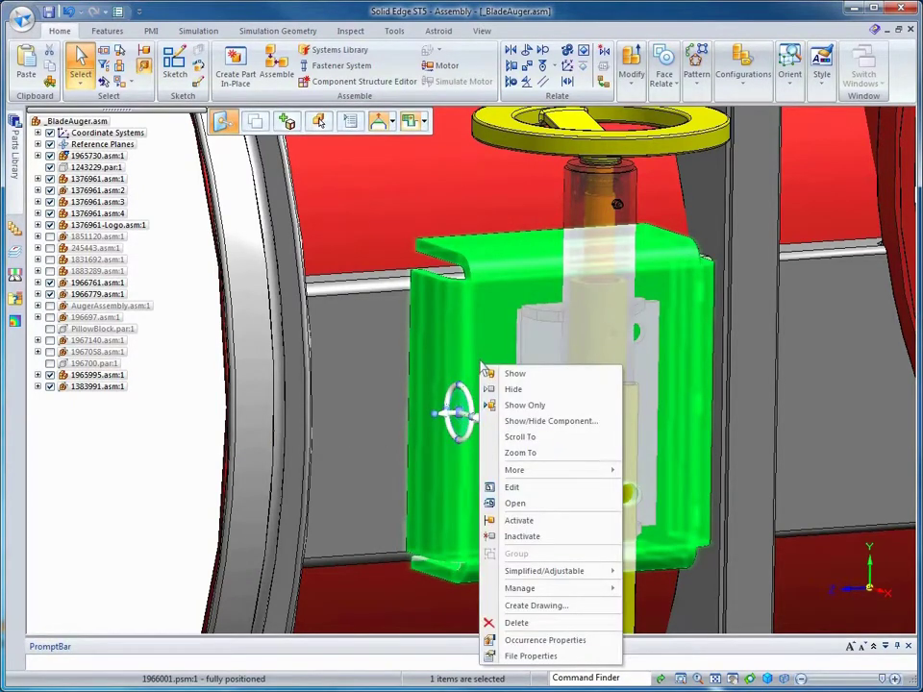
{"action": "left_click", "coordinate": [510, 490]}
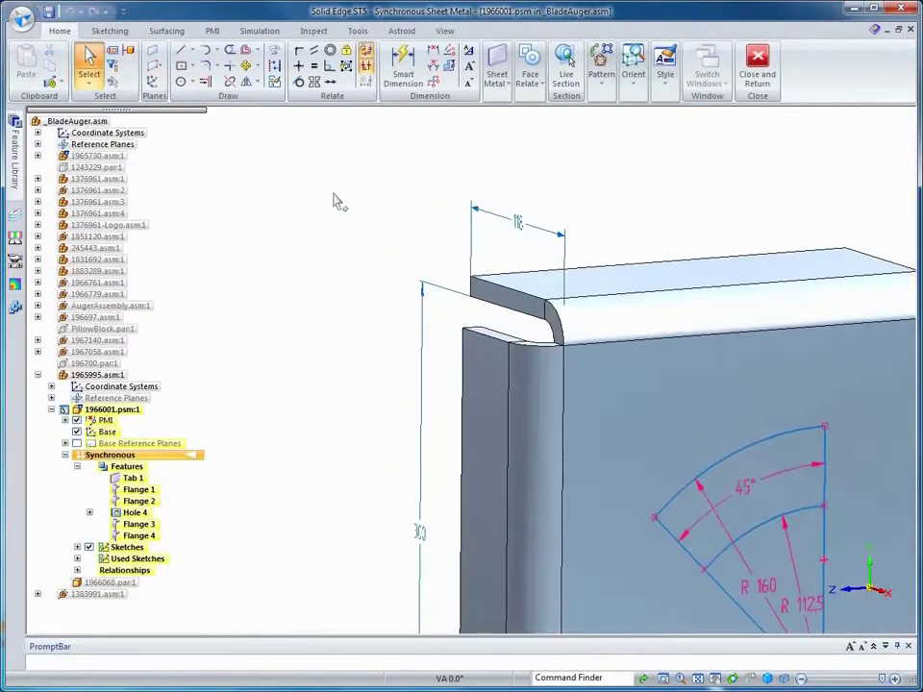
Step: Close the upper and lower bend corners along one side flange of the bracket with the Closed corner treatment
{"action": "left_click", "coordinate": [496, 75]}
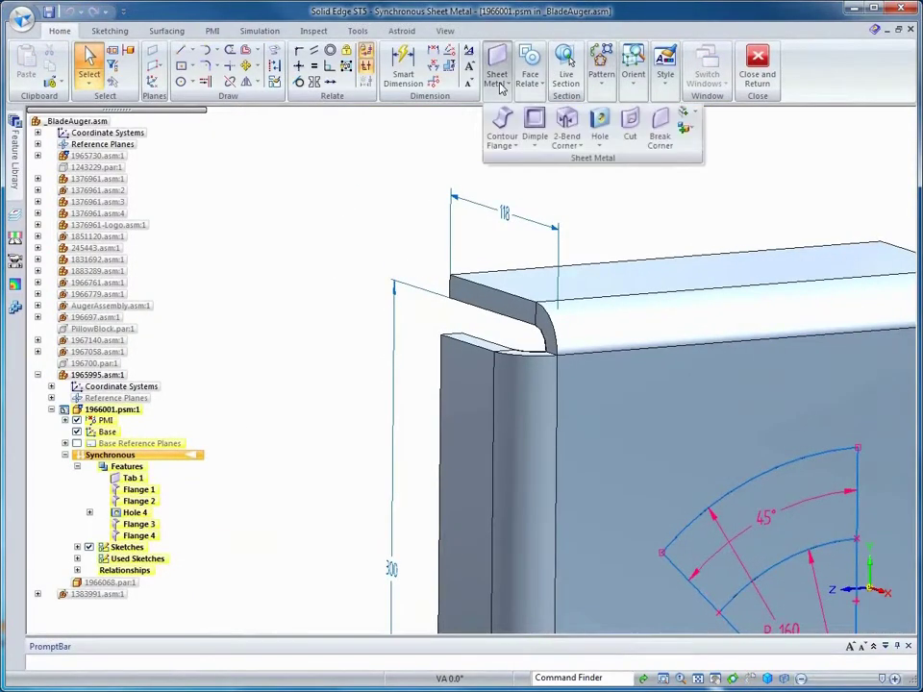
{"action": "left_click", "coordinate": [566, 123]}
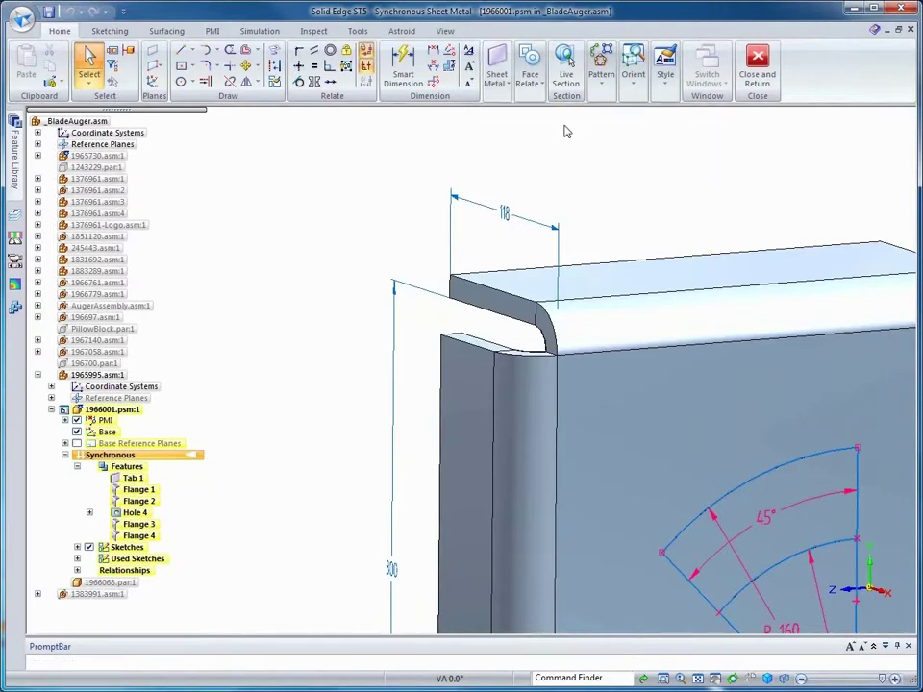
{"action": "left_click", "coordinate": [594, 343]}
{"action": "left_click", "coordinate": [530, 389]}
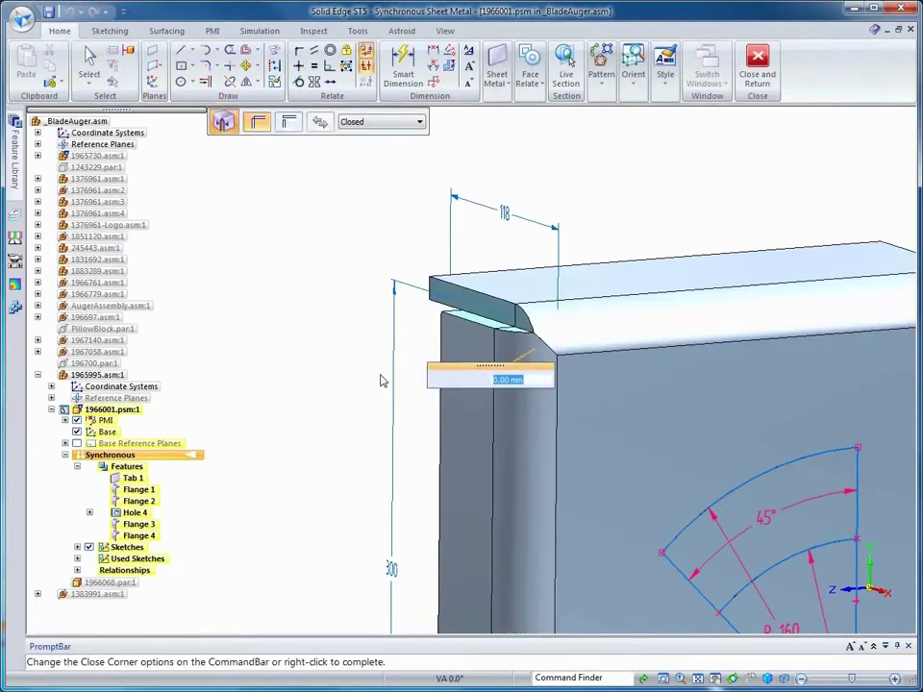
{"action": "right_click", "coordinate": [334, 336]}
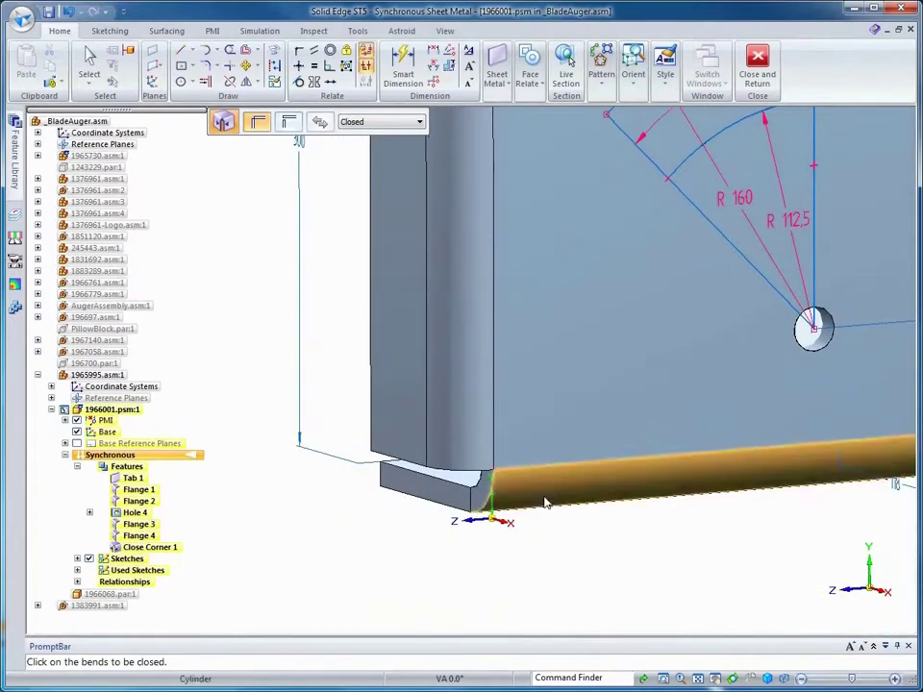
{"action": "left_click", "coordinate": [552, 485]}
{"action": "left_click", "coordinate": [473, 450]}
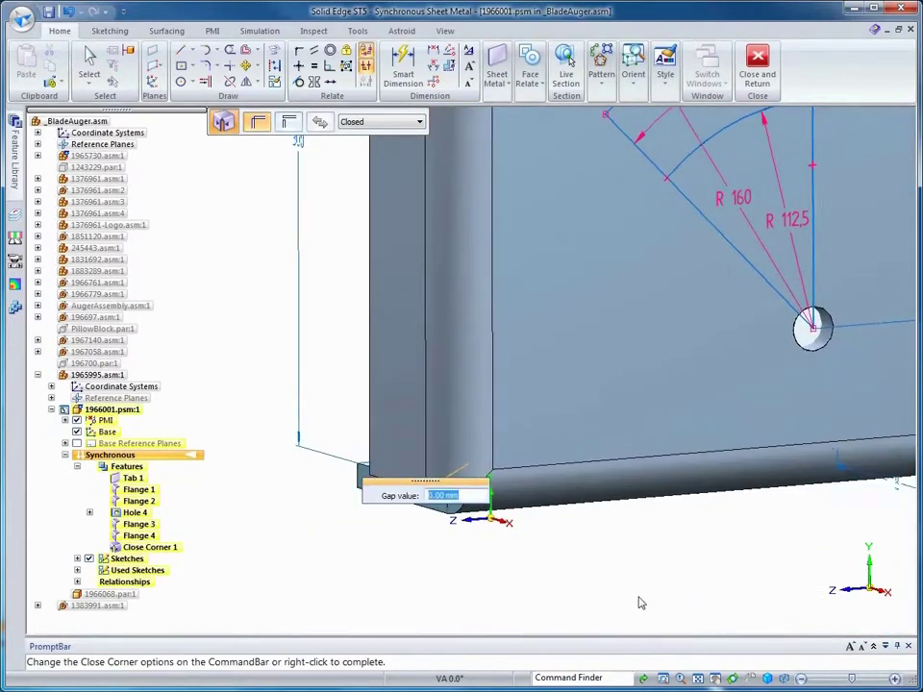
{"action": "right_click", "coordinate": [533, 543]}
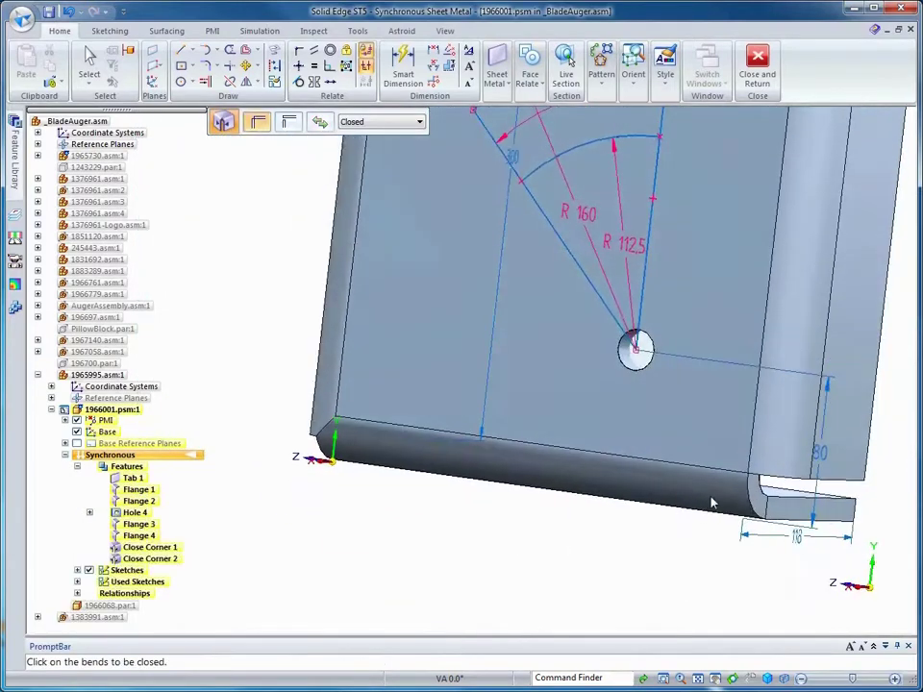
Step: Close the lower and upper bend corners along the bracket's opposite side flange with the Closed corner treatment
{"action": "left_click", "coordinate": [717, 498]}
{"action": "left_click", "coordinate": [784, 470]}
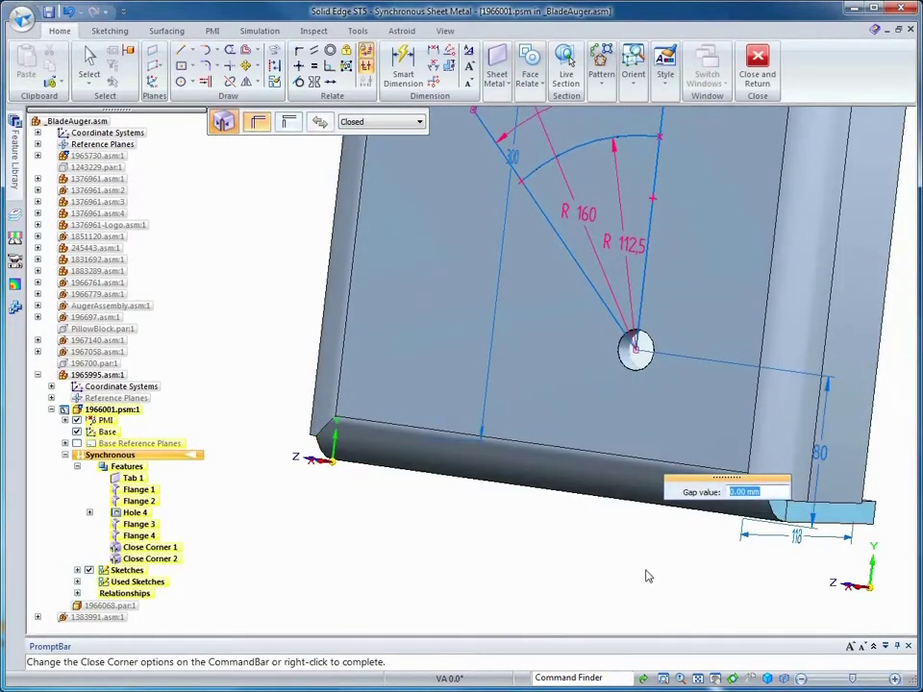
{"action": "right_click", "coordinate": [644, 567]}
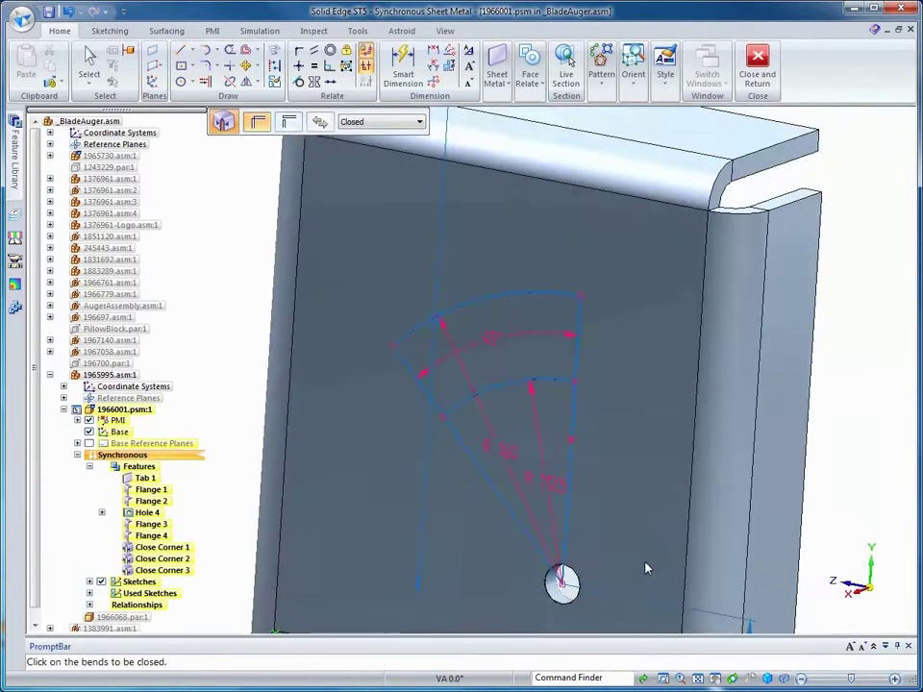
{"action": "left_click", "coordinate": [716, 366]}
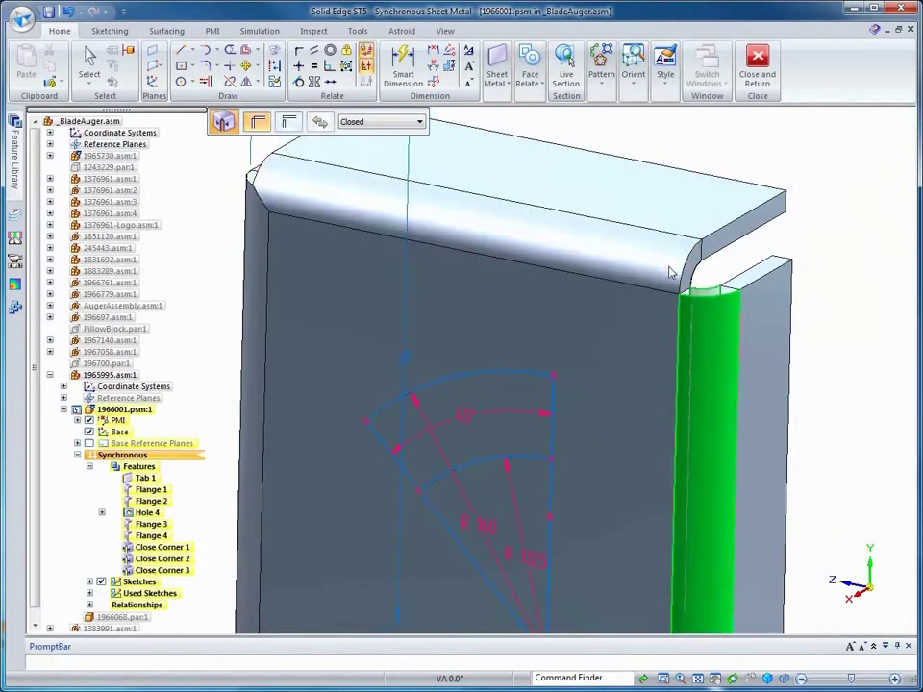
{"action": "left_click", "coordinate": [670, 269]}
{"action": "right_click", "coordinate": [825, 300]}
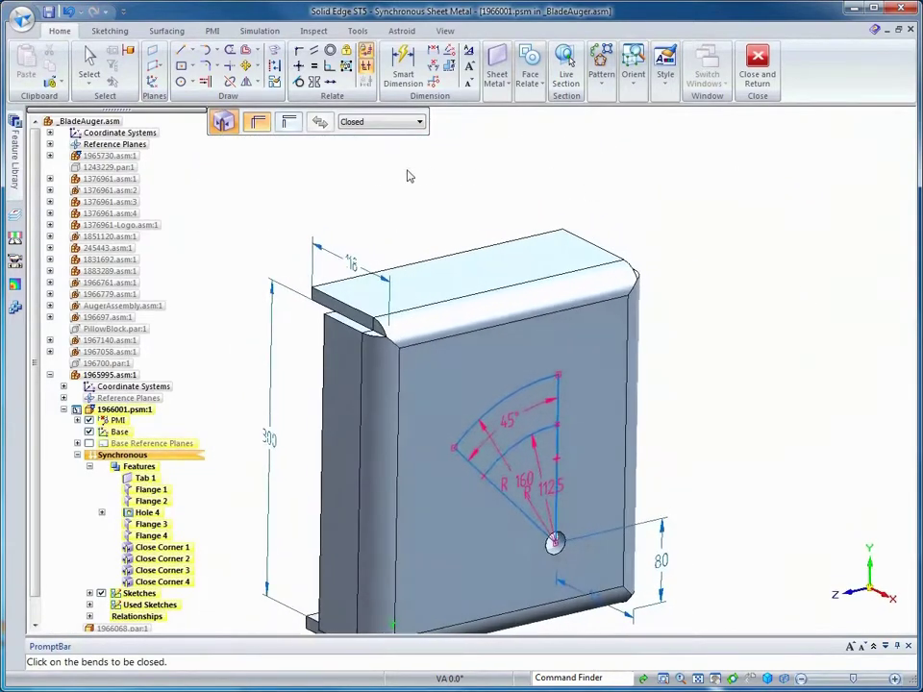
Step: Dimension the bracket's overall width with Smart Dimension and set it to 250 mm, changing both sides symmetrically
{"action": "right_click", "coordinate": [402, 185]}
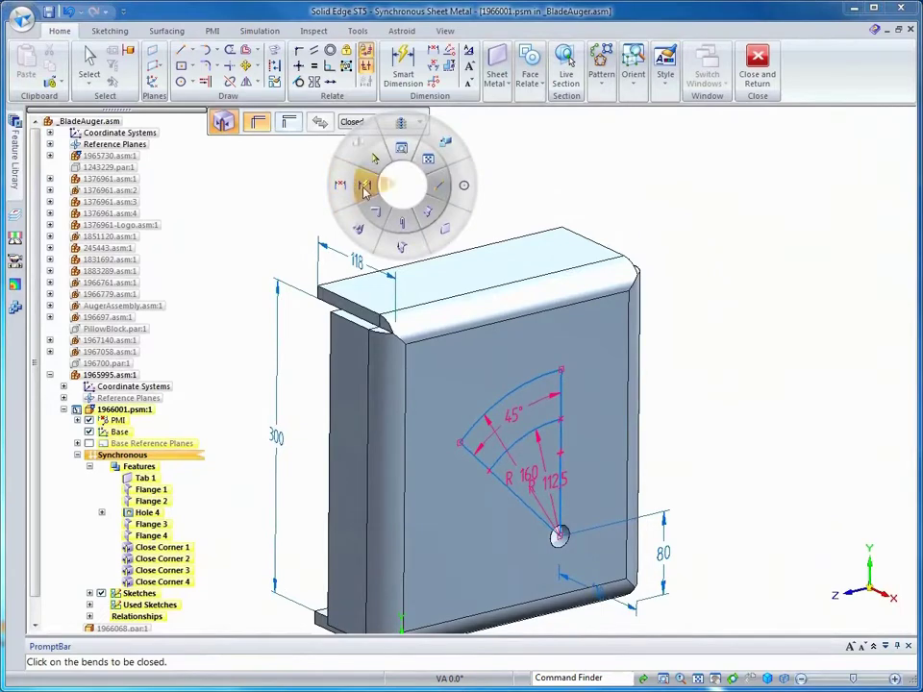
{"action": "left_click", "coordinate": [354, 184]}
{"action": "left_click", "coordinate": [470, 325]}
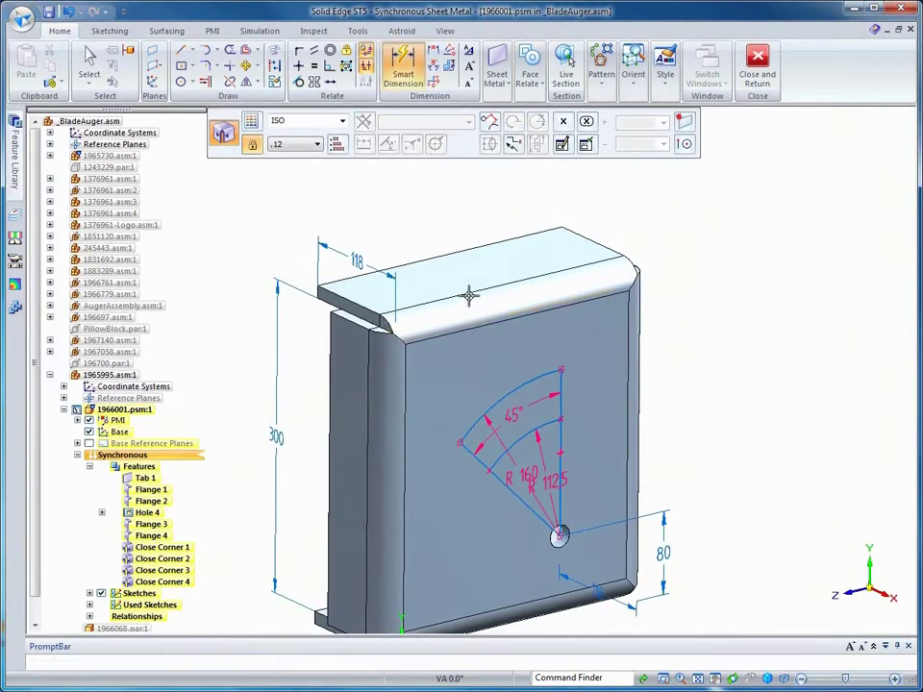
{"action": "left_click", "coordinate": [445, 204]}
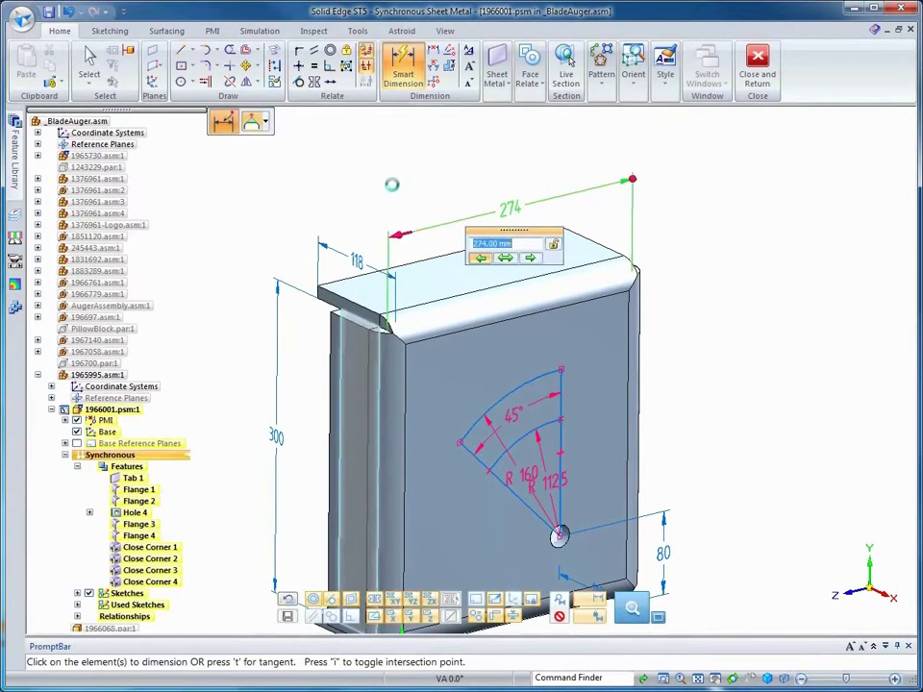
{"action": "left_click", "coordinate": [532, 259]}
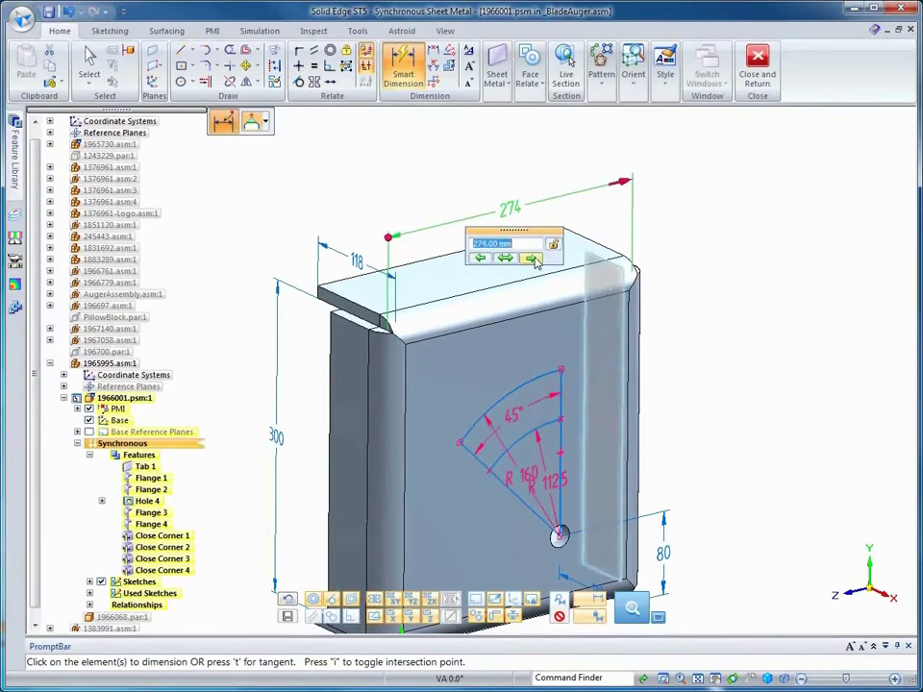
{"action": "left_click", "coordinate": [505, 260]}
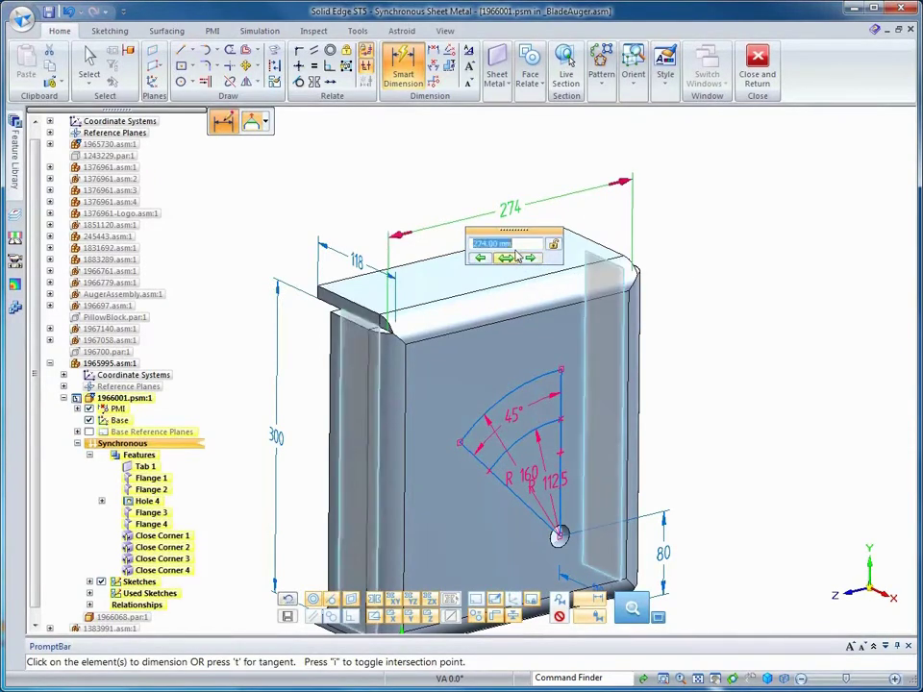
{"action": "type", "text": "250"}
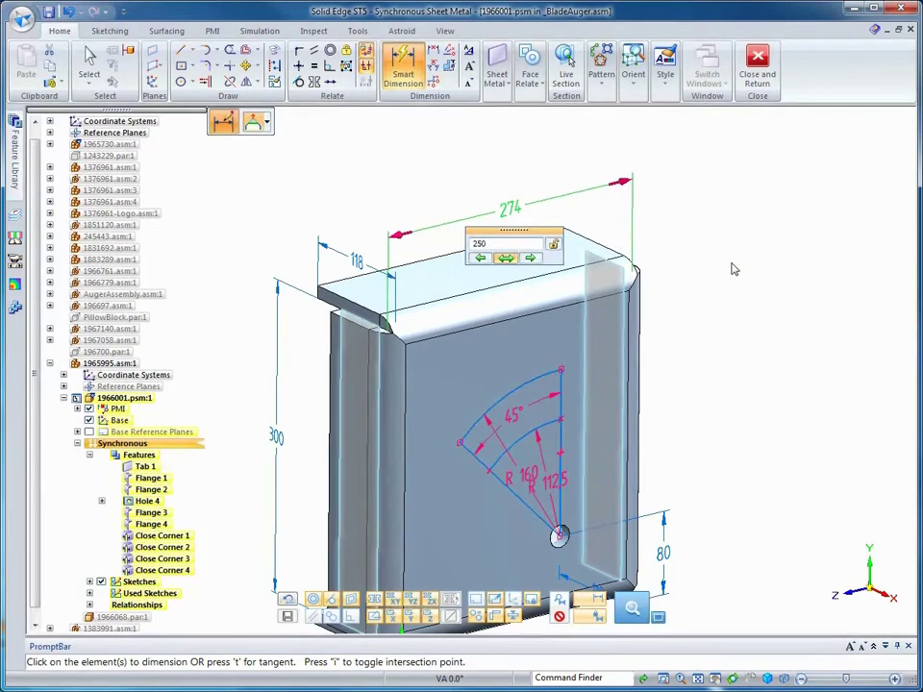
{"action": "key", "text": "Return"}
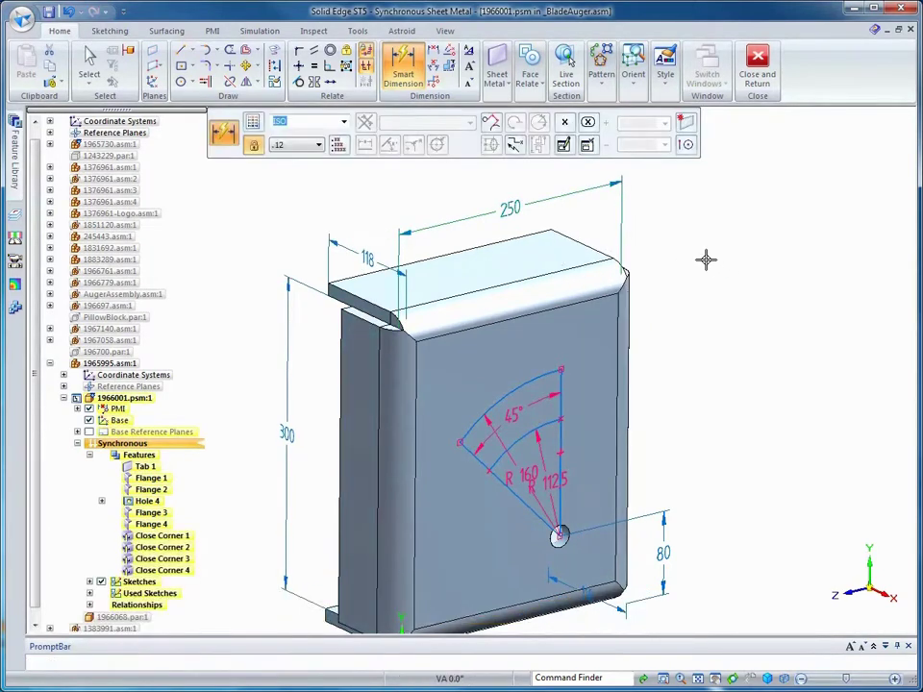
{"action": "key", "text": "Escape"}
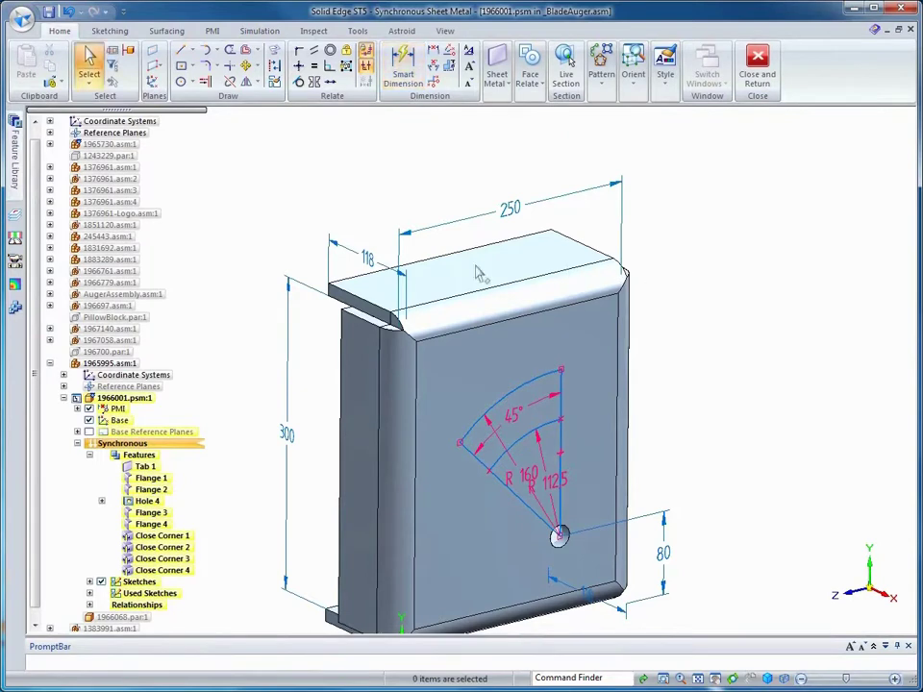
Step: Set the depth dimension of the bracket's upper flange to 130 mm
{"action": "left_click", "coordinate": [371, 272]}
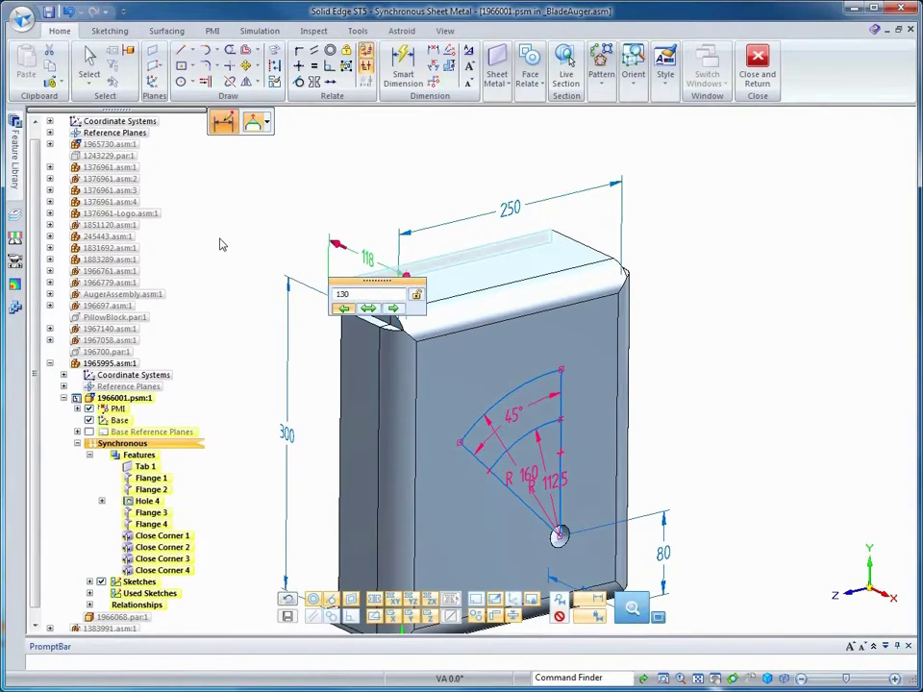
{"action": "type", "text": "130"}
{"action": "key", "text": "Return"}
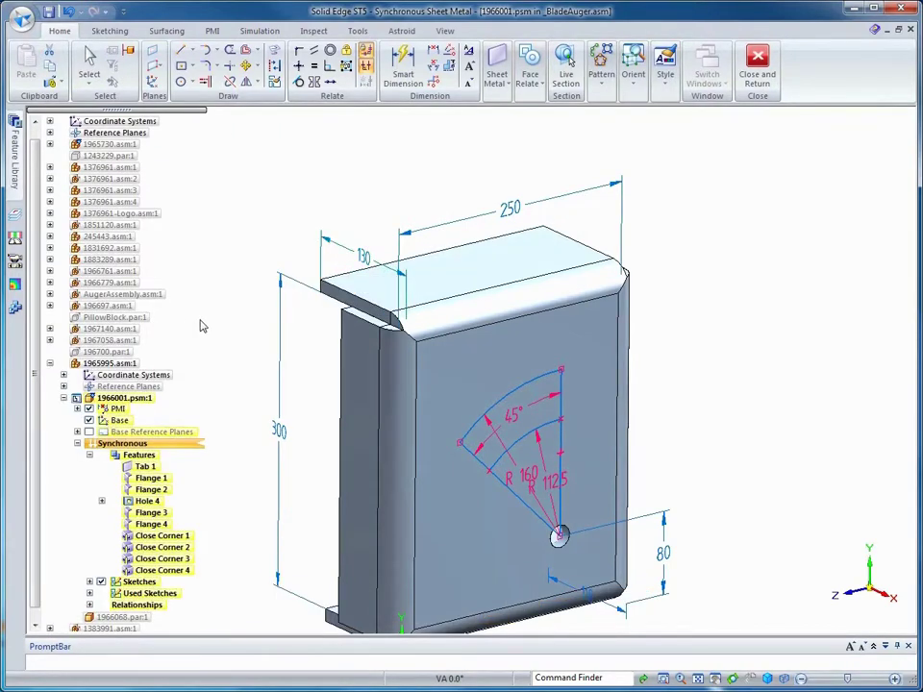
{"action": "key", "text": "Escape"}
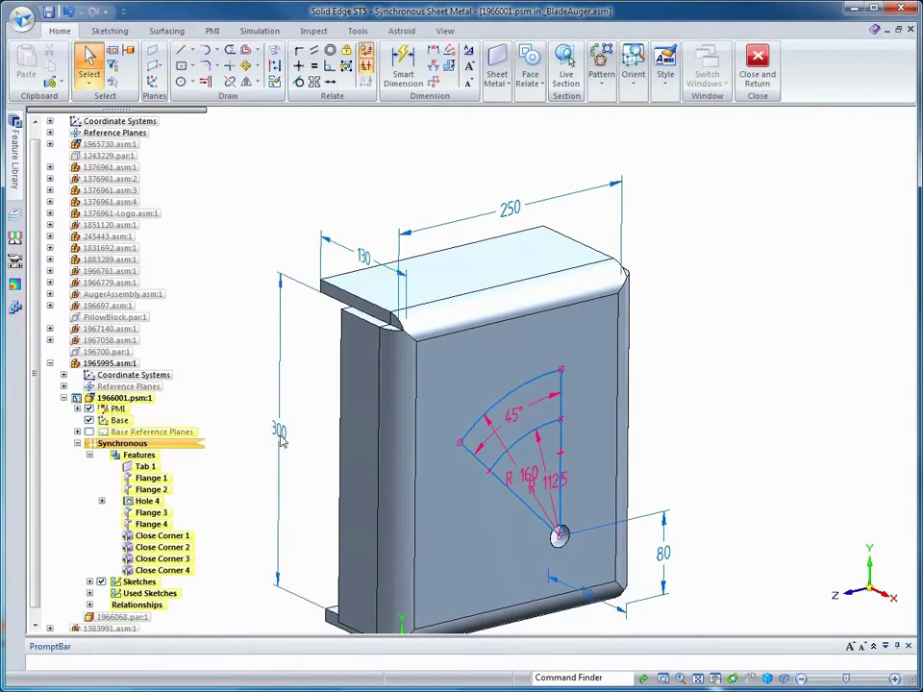
Step: Check the bracket's height dimension and inspect which face the Ground 3 relationship holds fixed
{"action": "left_click", "coordinate": [279, 434]}
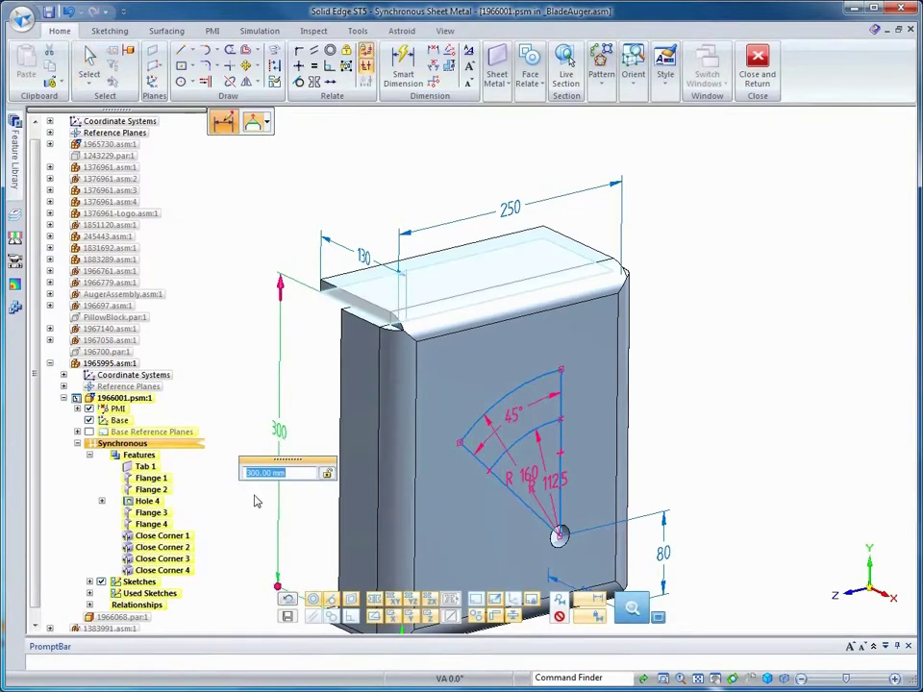
{"action": "key", "text": "Escape"}
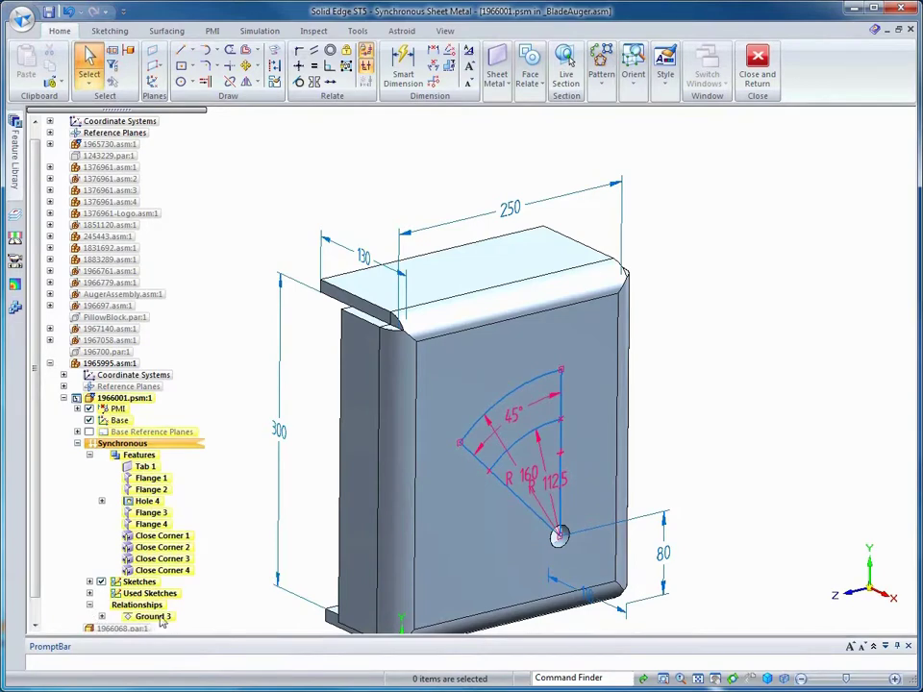
{"action": "left_click", "coordinate": [160, 618]}
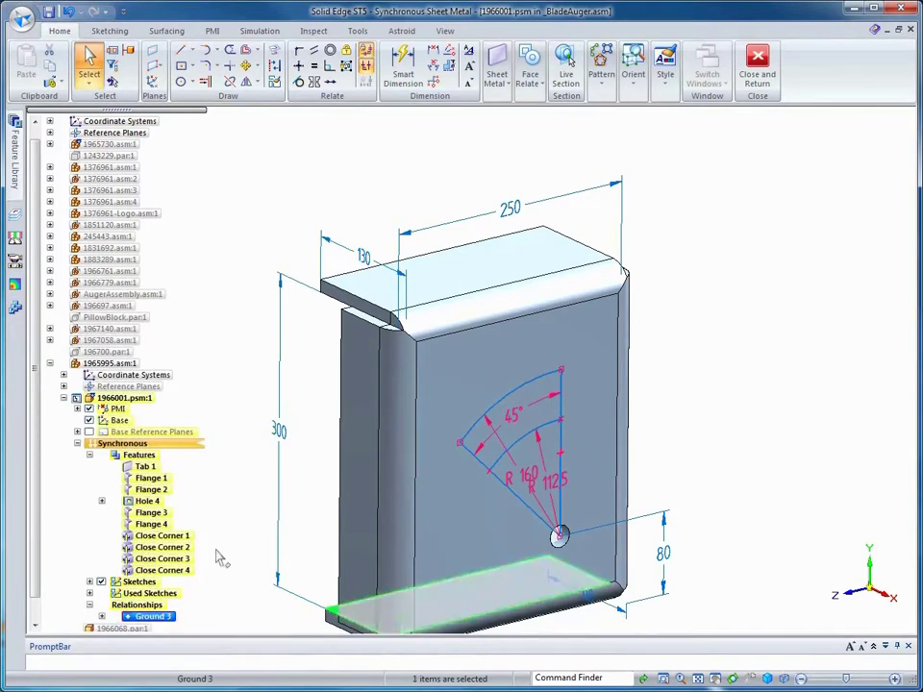
{"action": "left_click", "coordinate": [226, 537]}
Step: Set the bracket's overall height dimension to 280 mm
{"action": "left_click", "coordinate": [240, 443]}
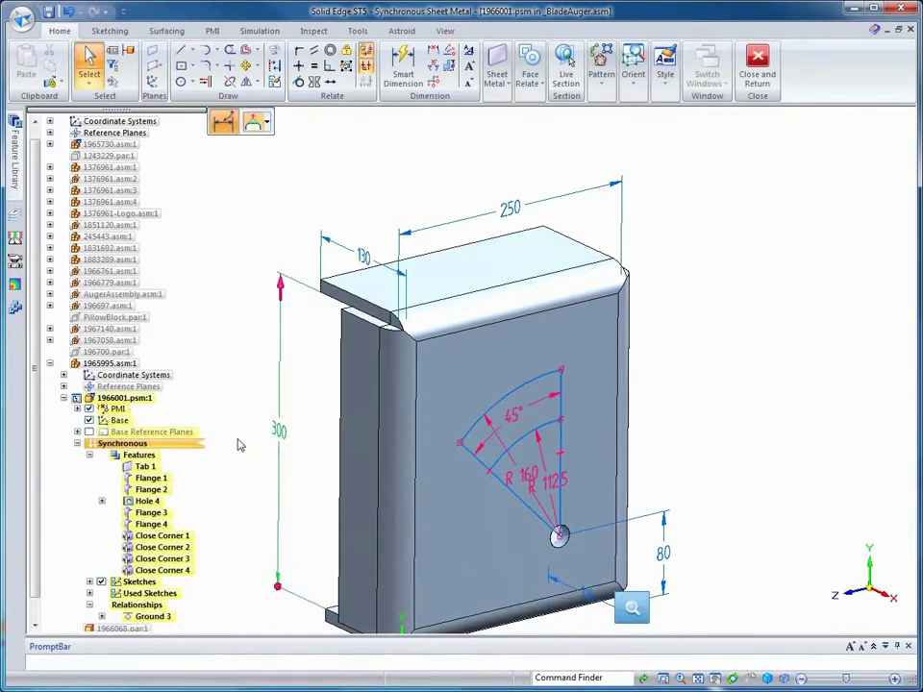
{"action": "type", "text": "2"}
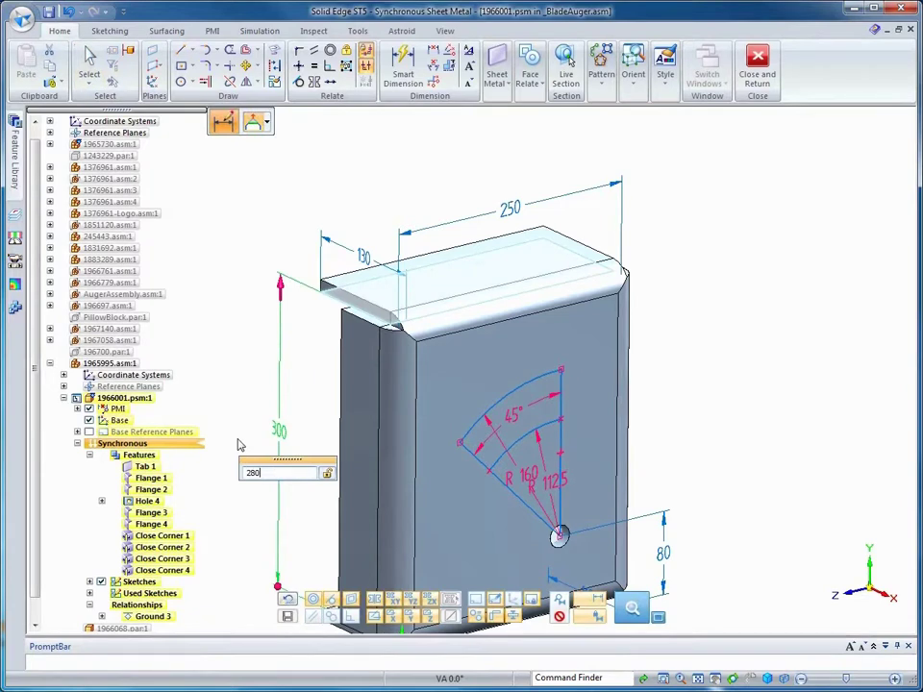
{"action": "type", "text": "80"}
{"action": "key", "text": "Return"}
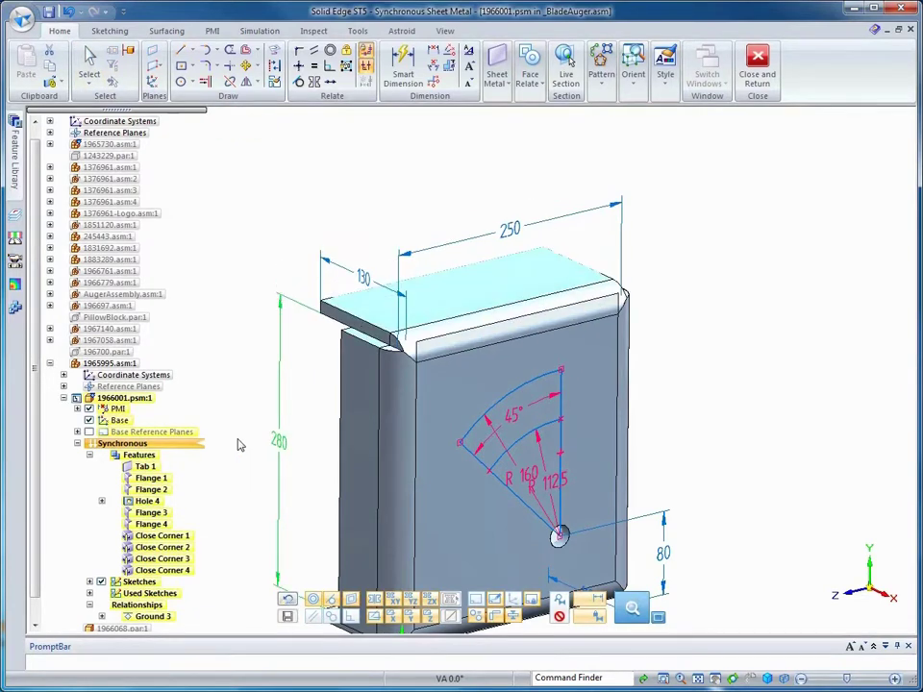
{"action": "key", "text": "Escape"}
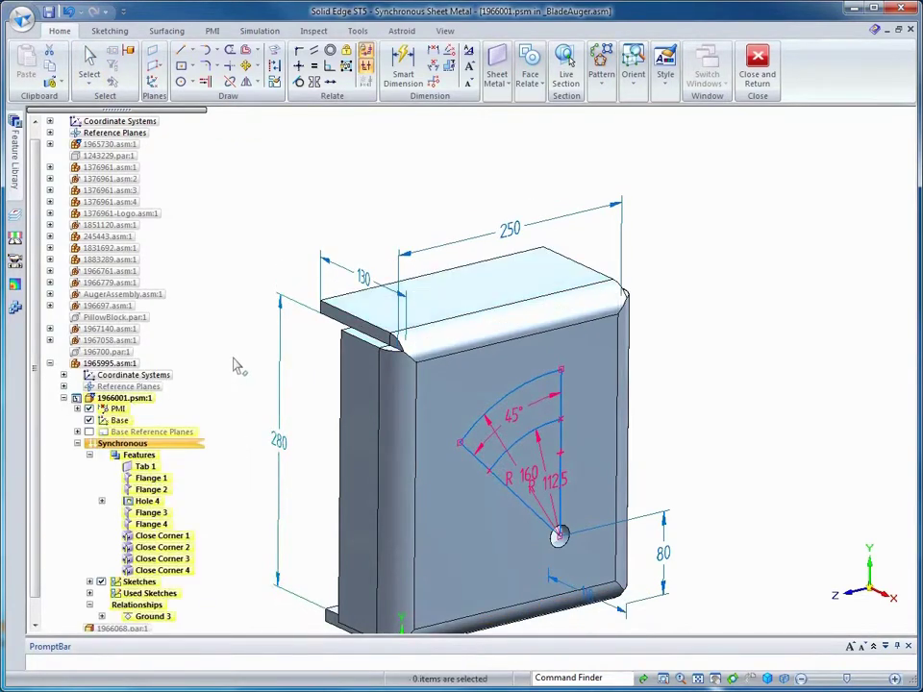
Step: Cut a 25 mm wide slot with arc ends along the bracket's R 160 sketch arc and return to the assembly
{"action": "scroll", "coordinate": [741, 403], "scroll_direction": "up", "scroll_amount": 5}
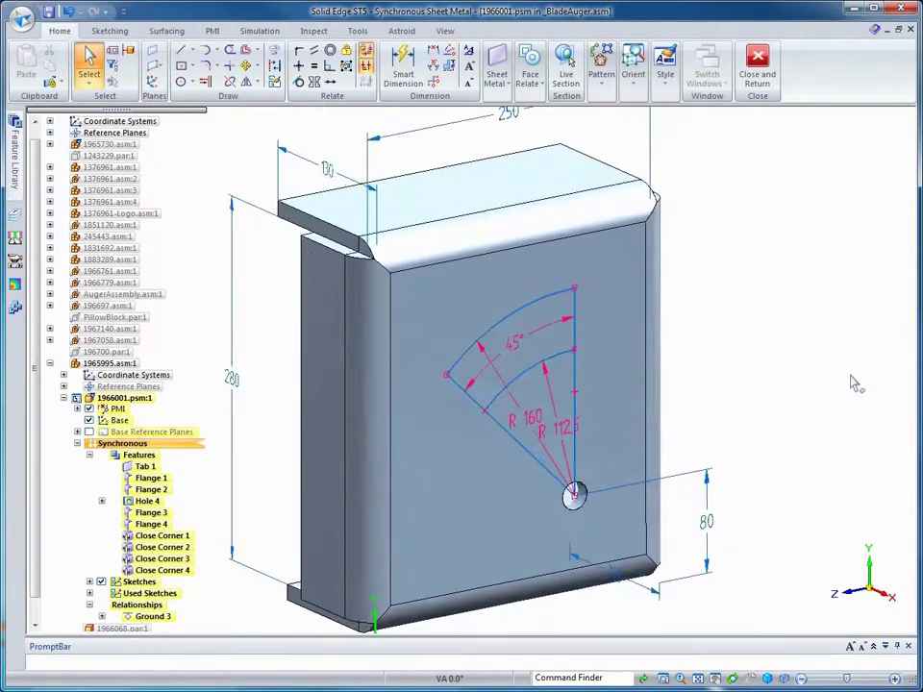
{"action": "left_click", "coordinate": [495, 77]}
{"action": "left_click", "coordinate": [597, 146]}
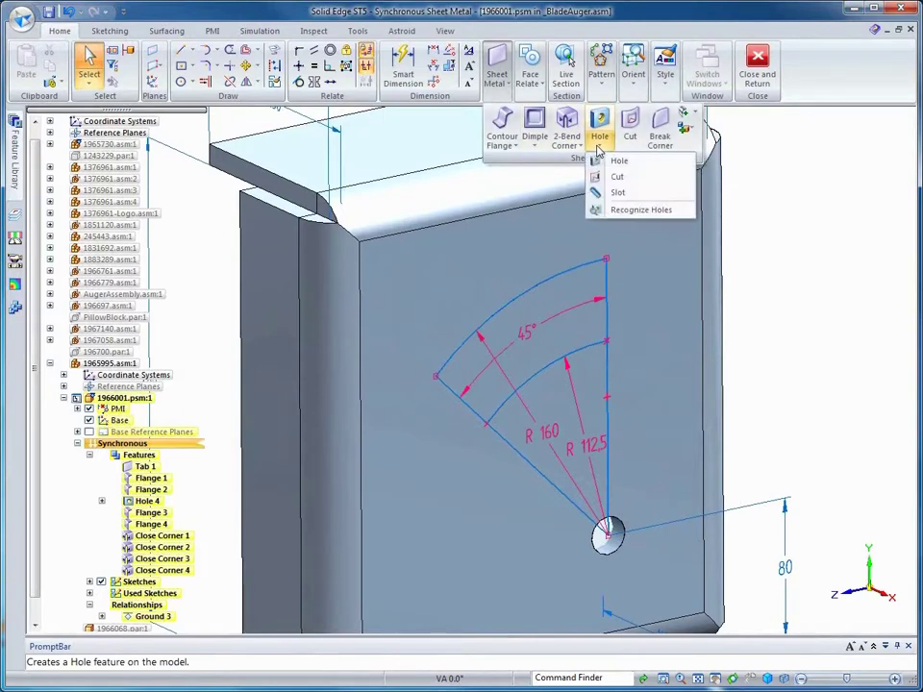
{"action": "left_click", "coordinate": [594, 191]}
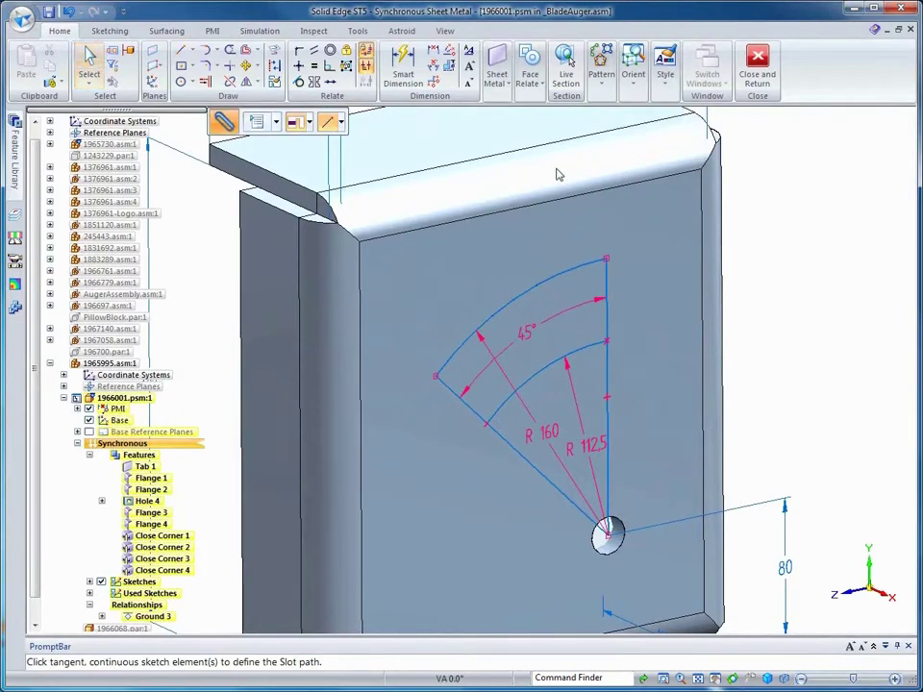
{"action": "left_click", "coordinate": [250, 122]}
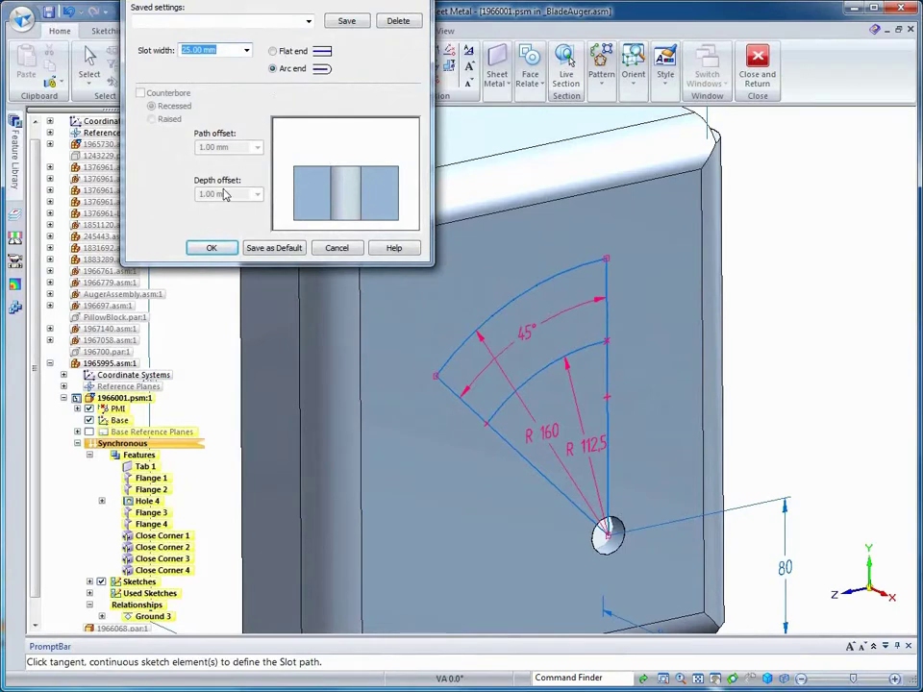
{"action": "left_click", "coordinate": [213, 247]}
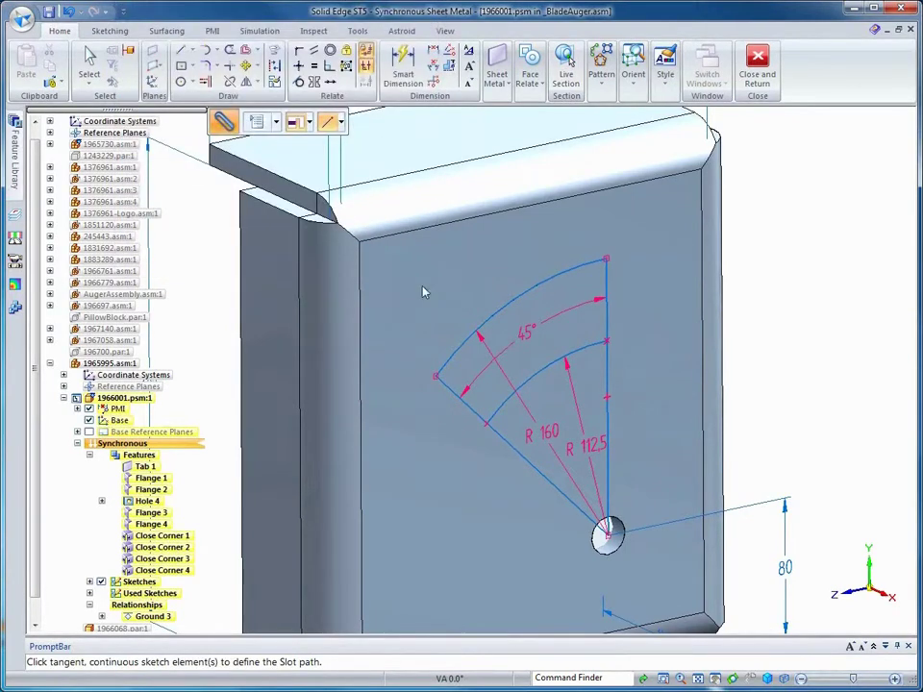
{"action": "left_click", "coordinate": [495, 308]}
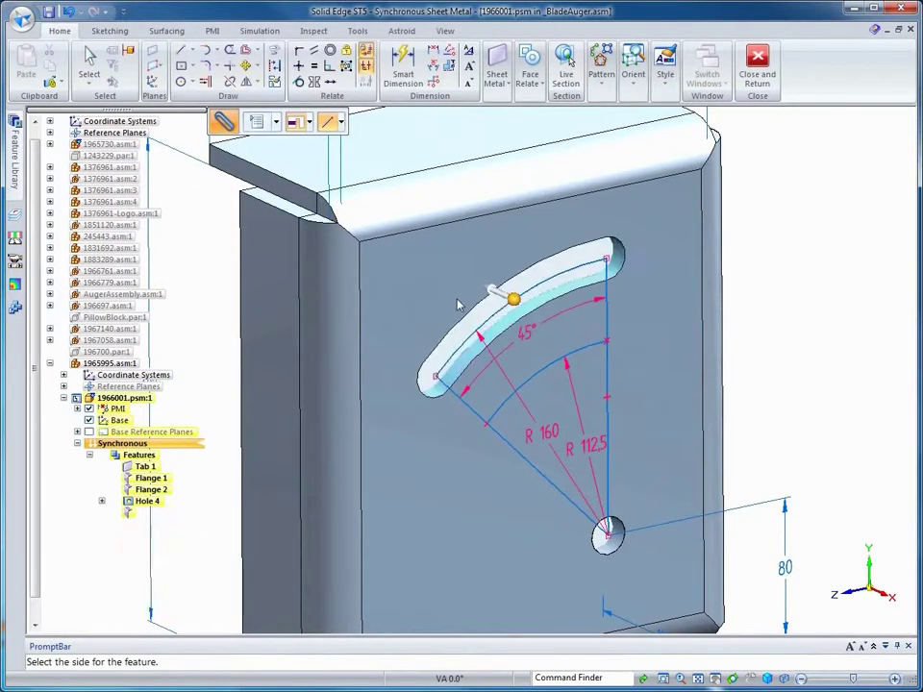
{"action": "left_click", "coordinate": [455, 296]}
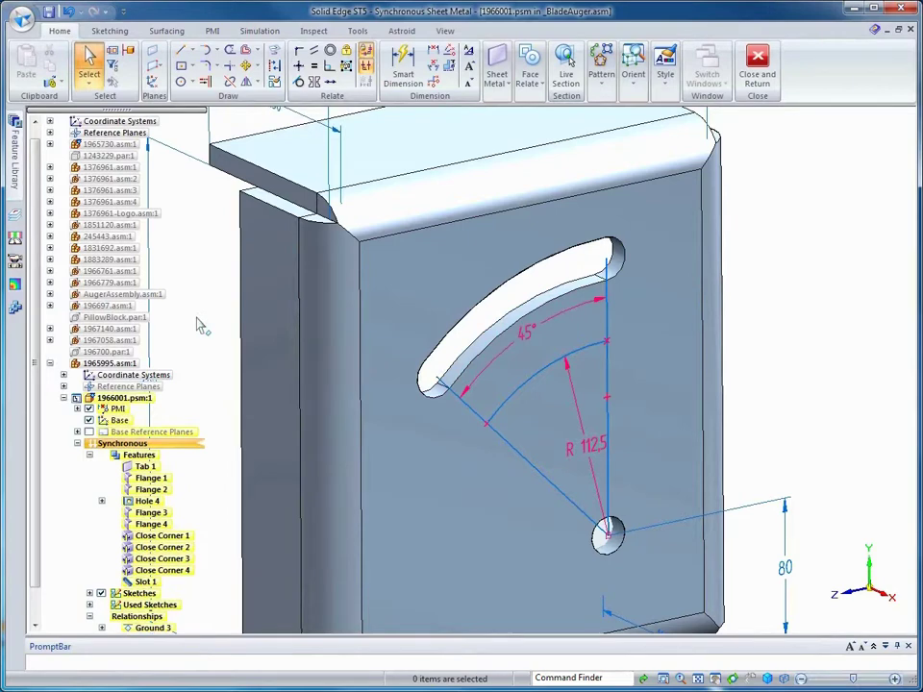
{"action": "key", "text": "ctrl+f"}
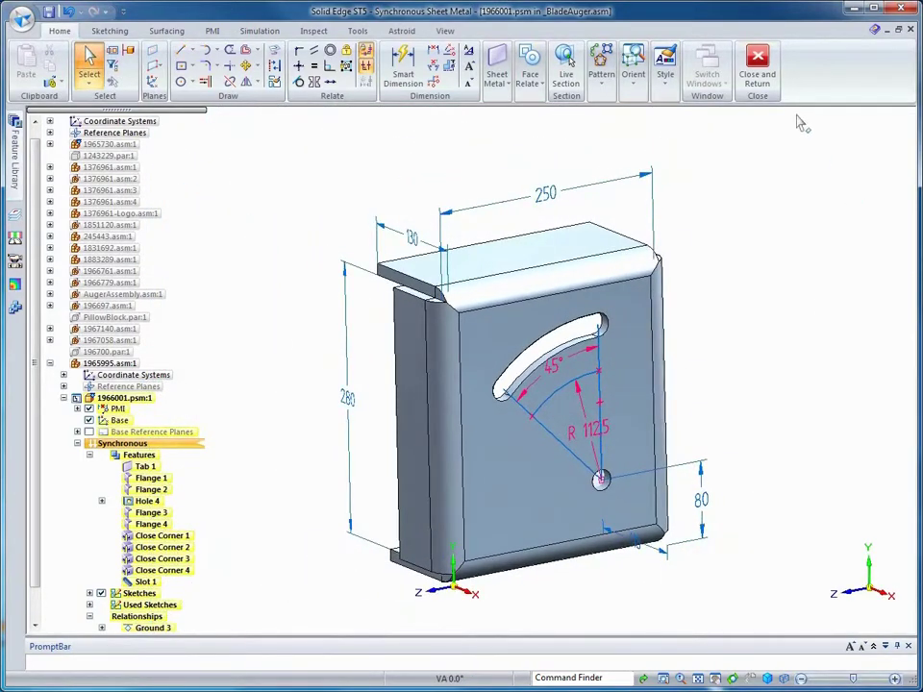
{"action": "left_click", "coordinate": [758, 74]}
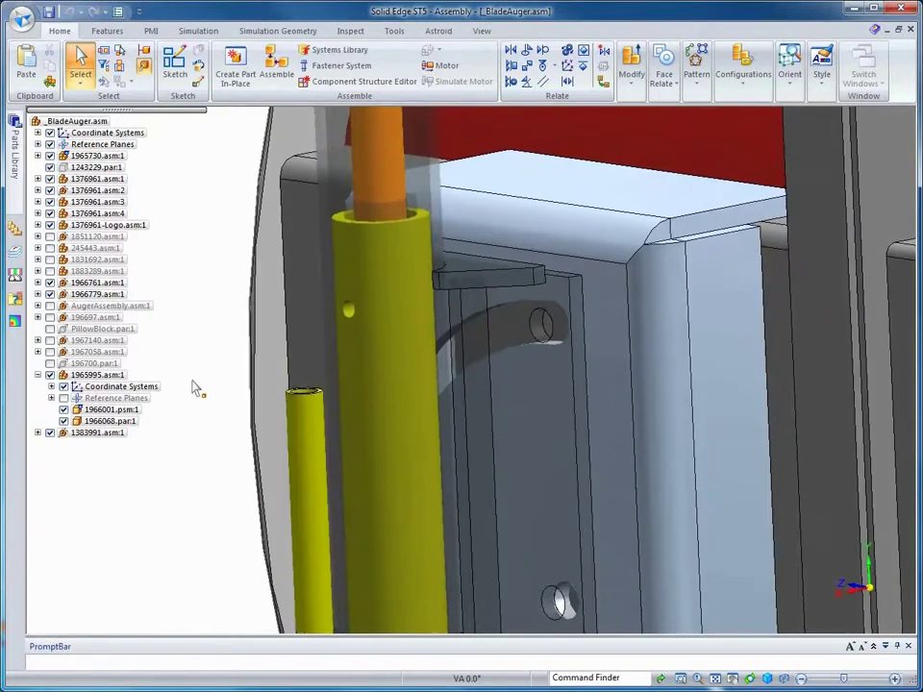
Step: Create a Path relationship using the wheel mount's upper hole axis as follower and the bracket's curved slot as the path
{"action": "left_click", "coordinate": [270, 75]}
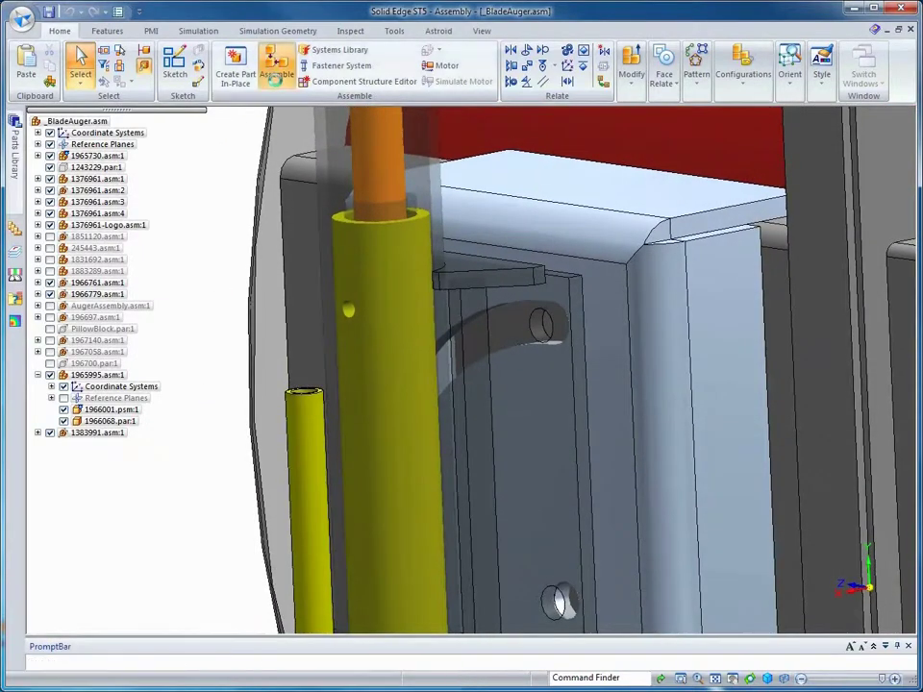
{"action": "left_click", "coordinate": [432, 122]}
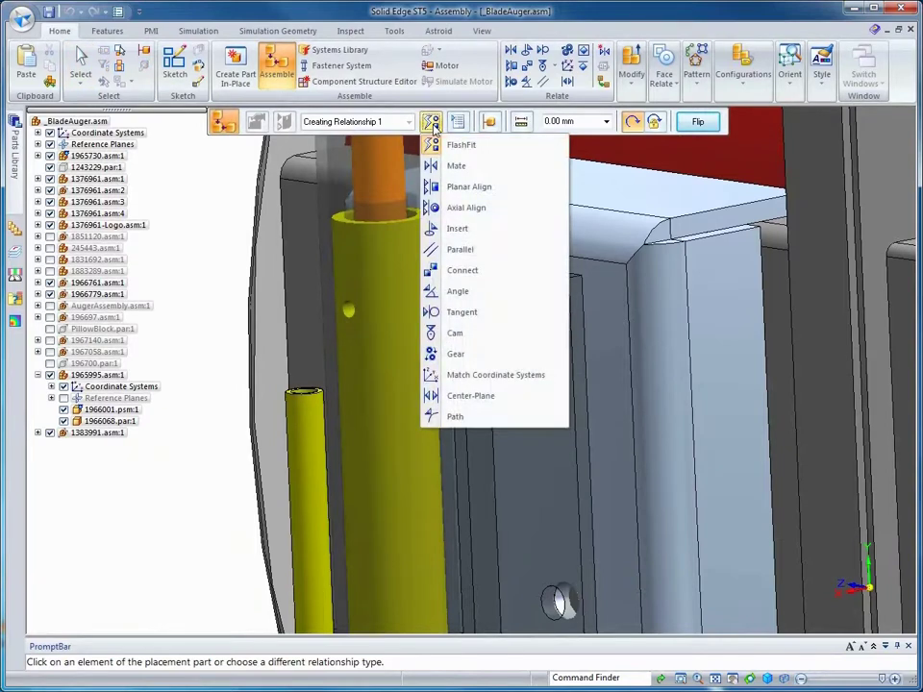
{"action": "left_click", "coordinate": [454, 419]}
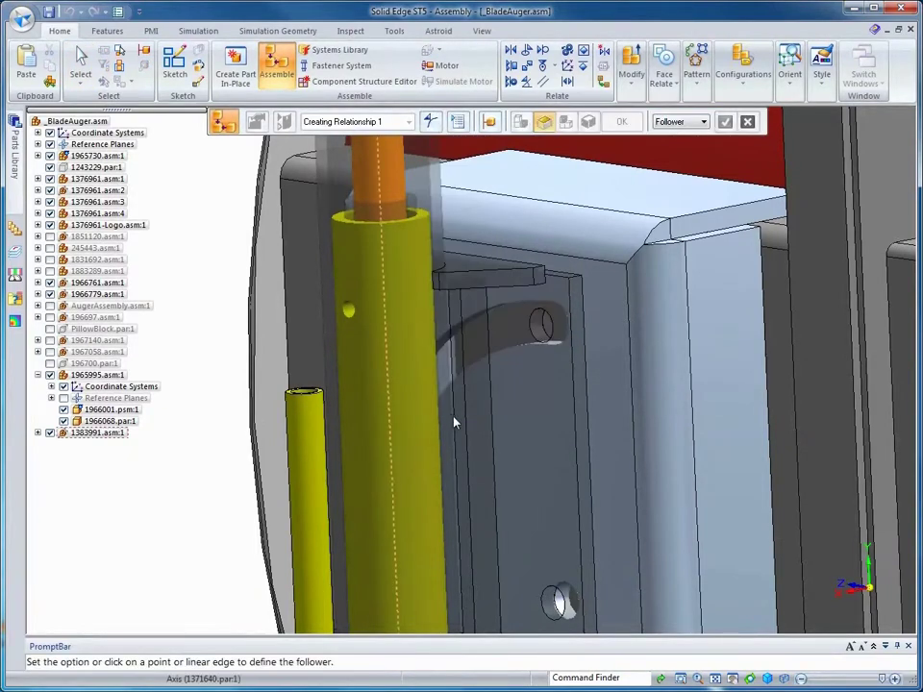
{"action": "left_click", "coordinate": [538, 324]}
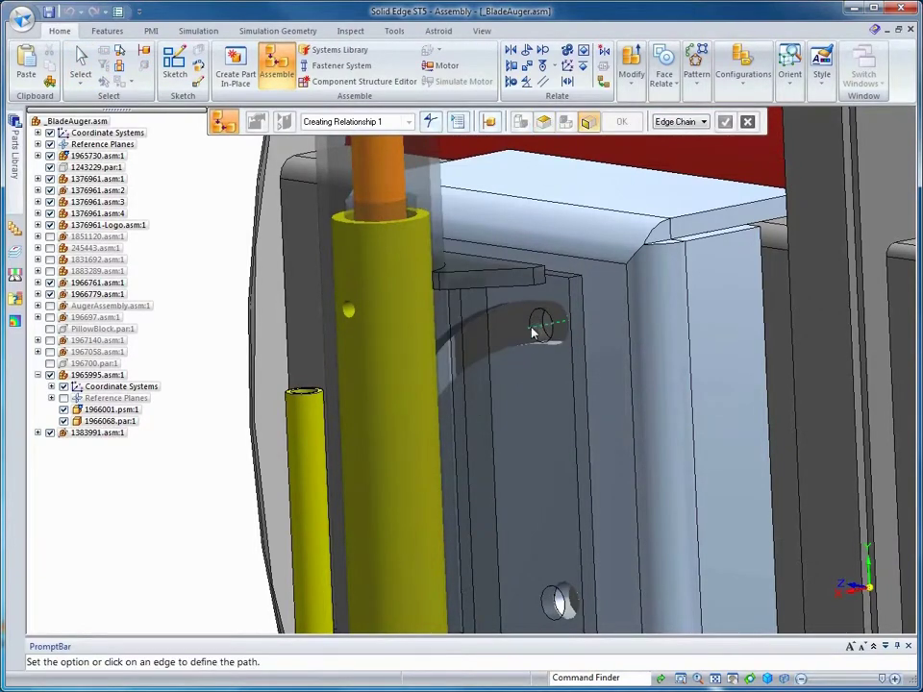
{"action": "left_click", "coordinate": [527, 352]}
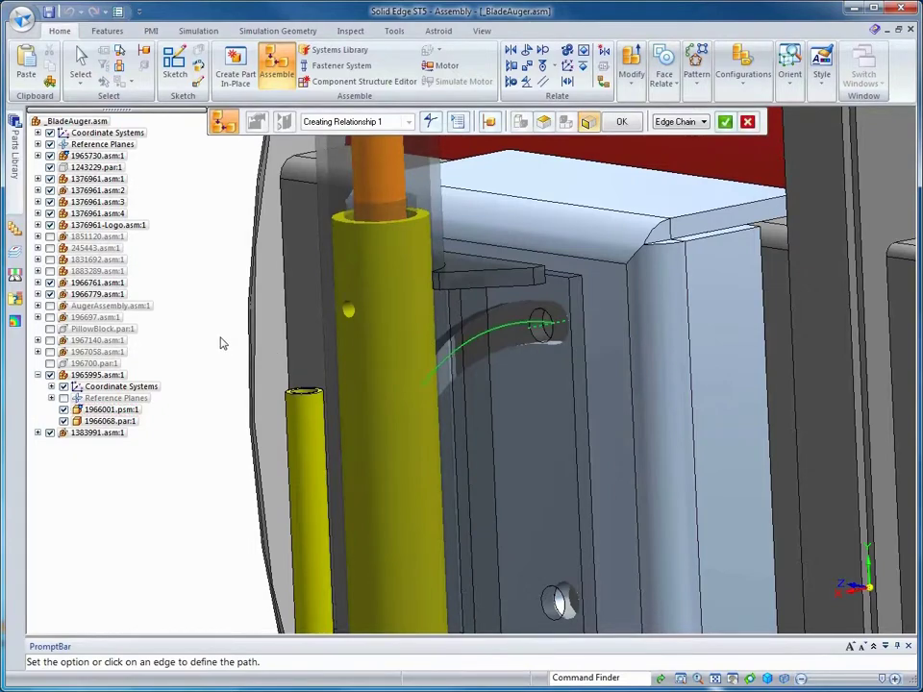
{"action": "right_click", "coordinate": [220, 343]}
{"action": "key", "text": "Escape"}
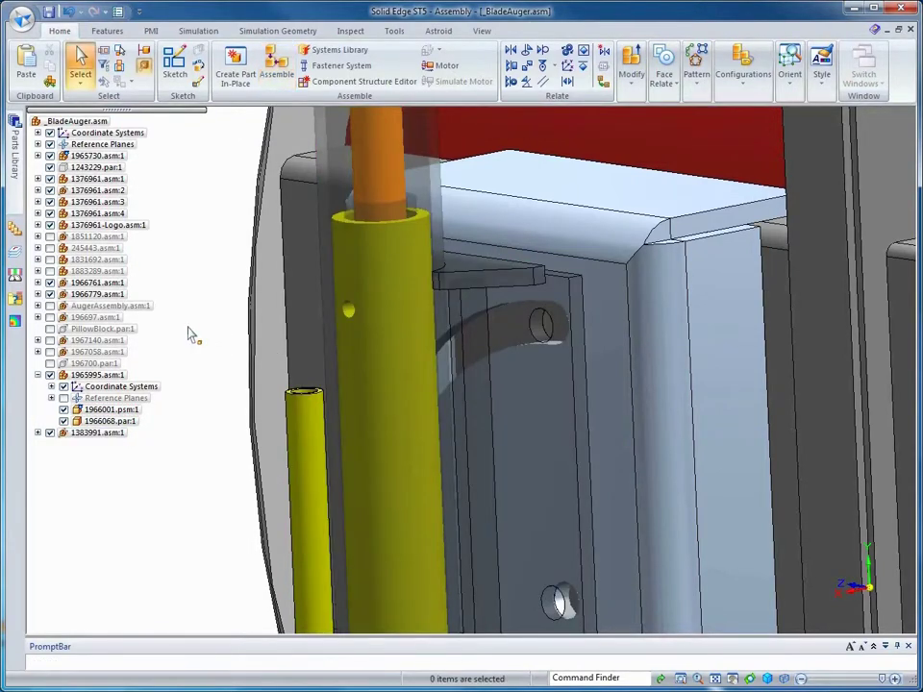
Step: Test the wheel mount's travel along the bracket's curved slot with Drag Component, and reset it to its starting position
{"action": "scroll", "coordinate": [188, 328], "scroll_direction": "down", "scroll_amount": 5}
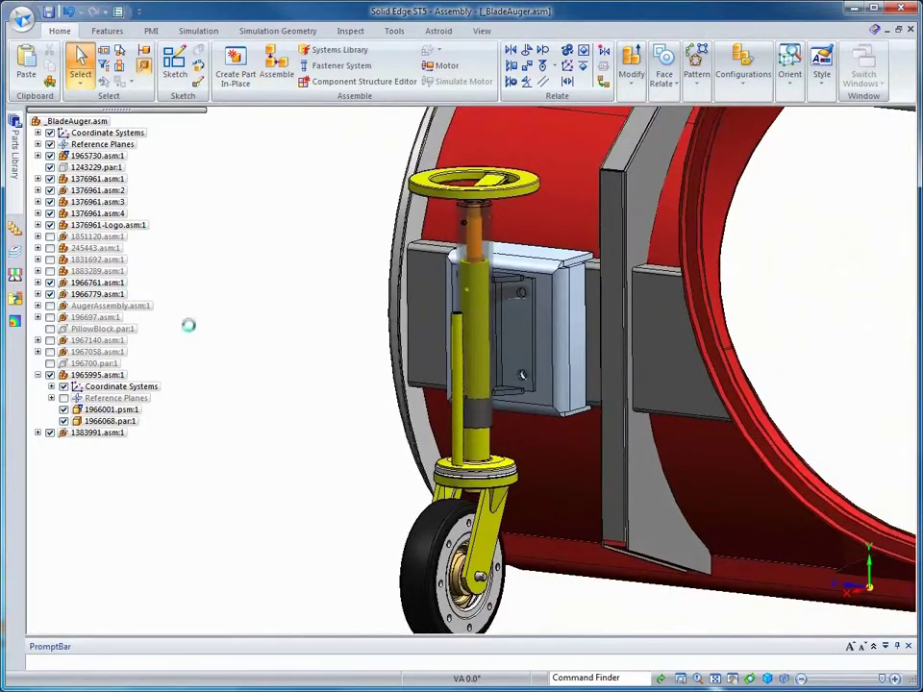
{"action": "right_click", "coordinate": [189, 325]}
{"action": "left_click", "coordinate": [162, 299]}
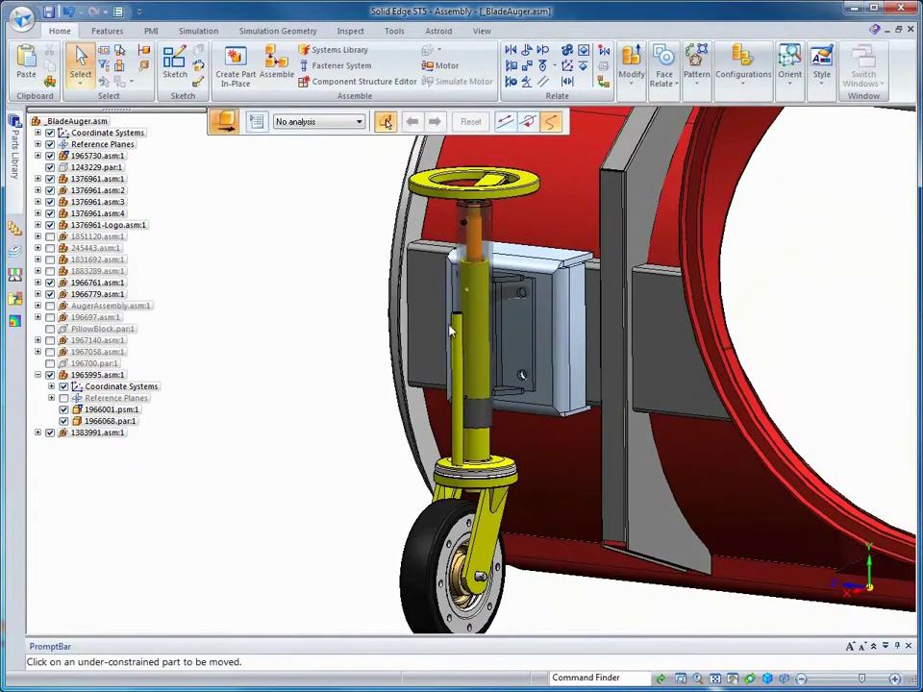
{"action": "left_click_drag", "start_coordinate": [516, 289], "coordinate": [365, 240]}
{"action": "mouse_move", "coordinate": [424, 219]}
{"action": "left_mouse_down"}
{"action": "mouse_move", "coordinate": [409, 197]}
{"action": "mouse_move", "coordinate": [422, 183]}
{"action": "mouse_move", "coordinate": [469, 205]}
{"action": "mouse_move", "coordinate": [423, 212]}
{"action": "left_mouse_up"}
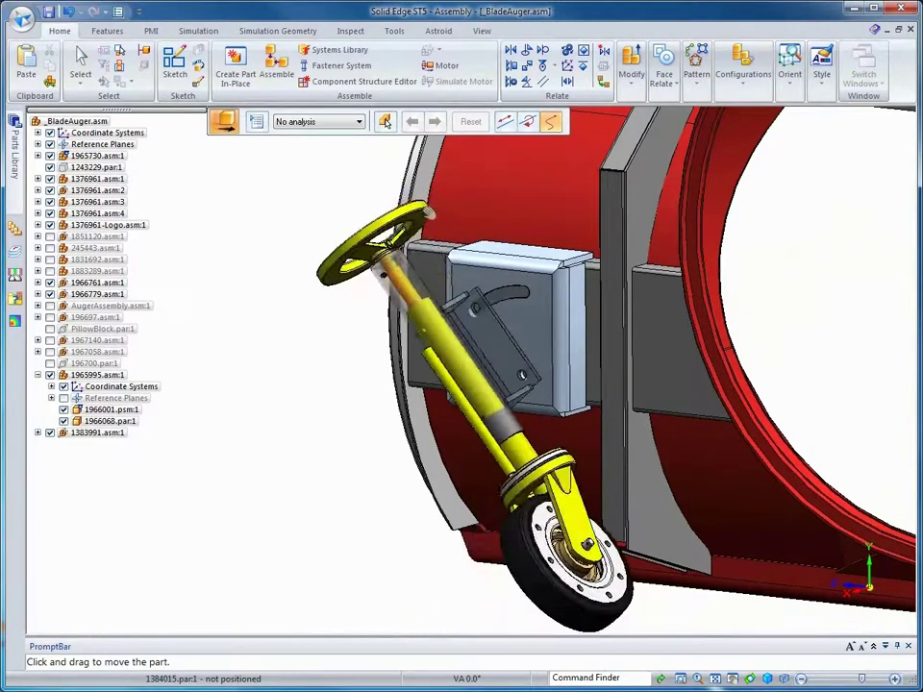
{"action": "left_click", "coordinate": [471, 123]}
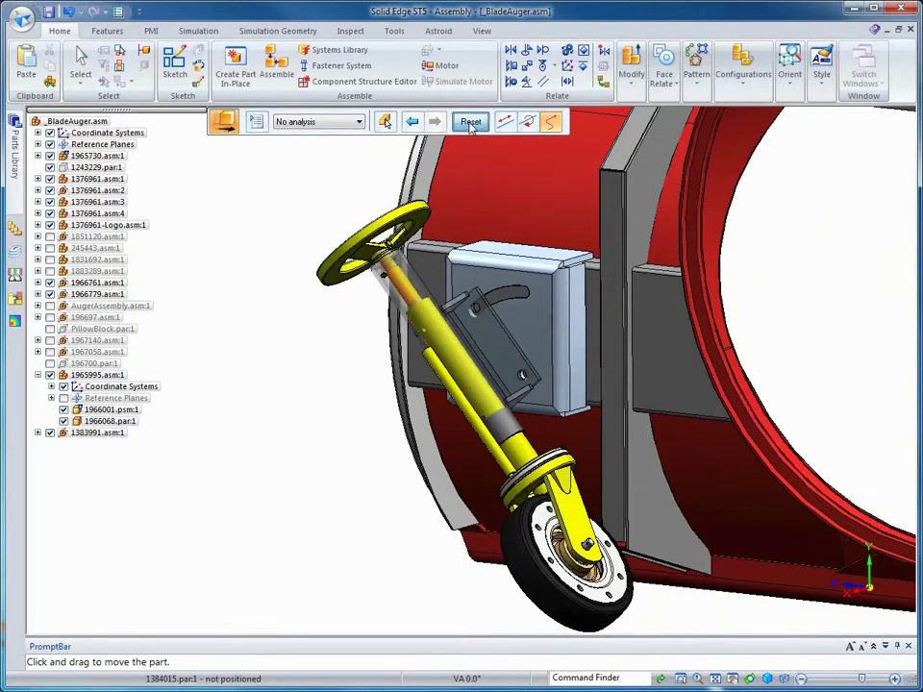
{"action": "key", "text": "Escape"}
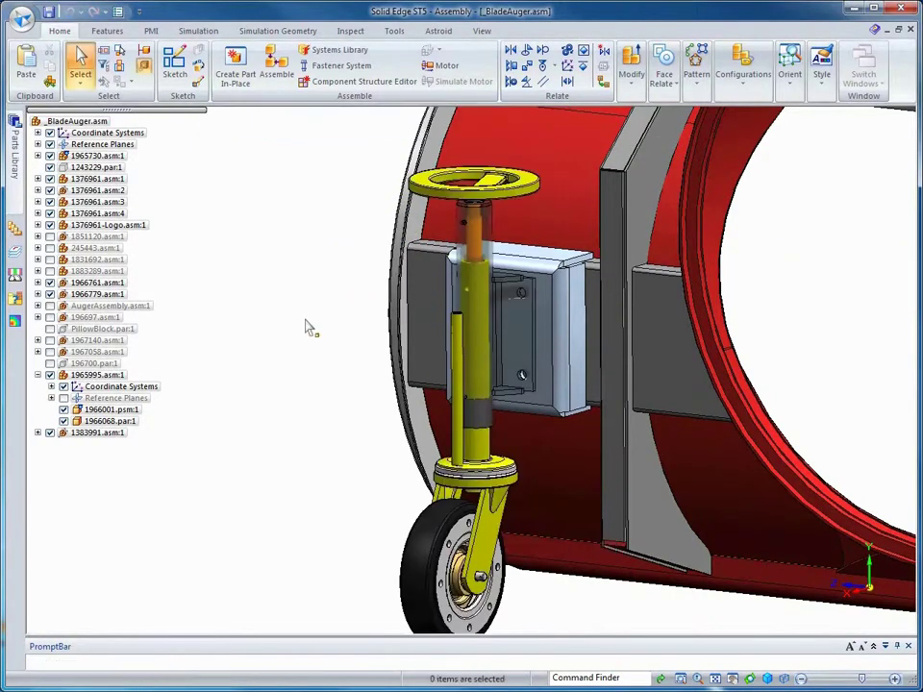
Step: Show the bracket's sketch and start a Hole created as part features on the wheel mount plate
{"action": "right_click", "coordinate": [551, 365]}
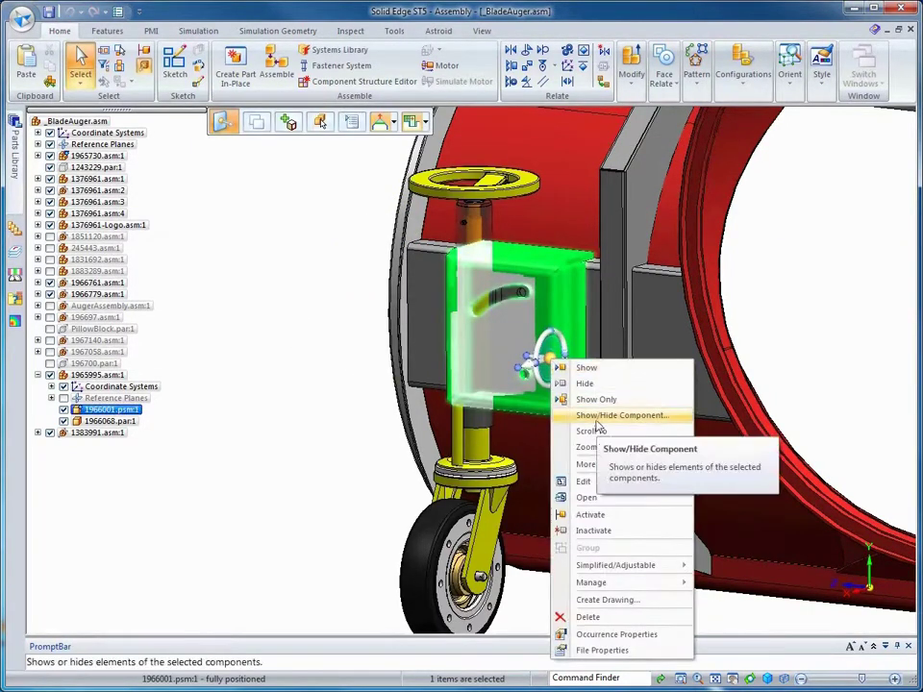
{"action": "left_click", "coordinate": [565, 415]}
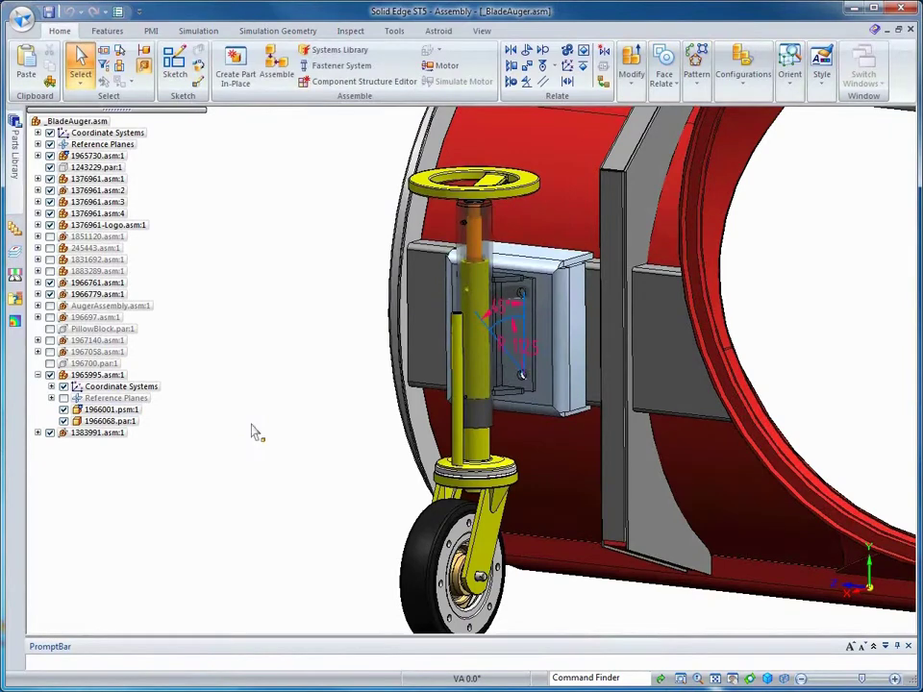
{"action": "left_click", "coordinate": [107, 30]}
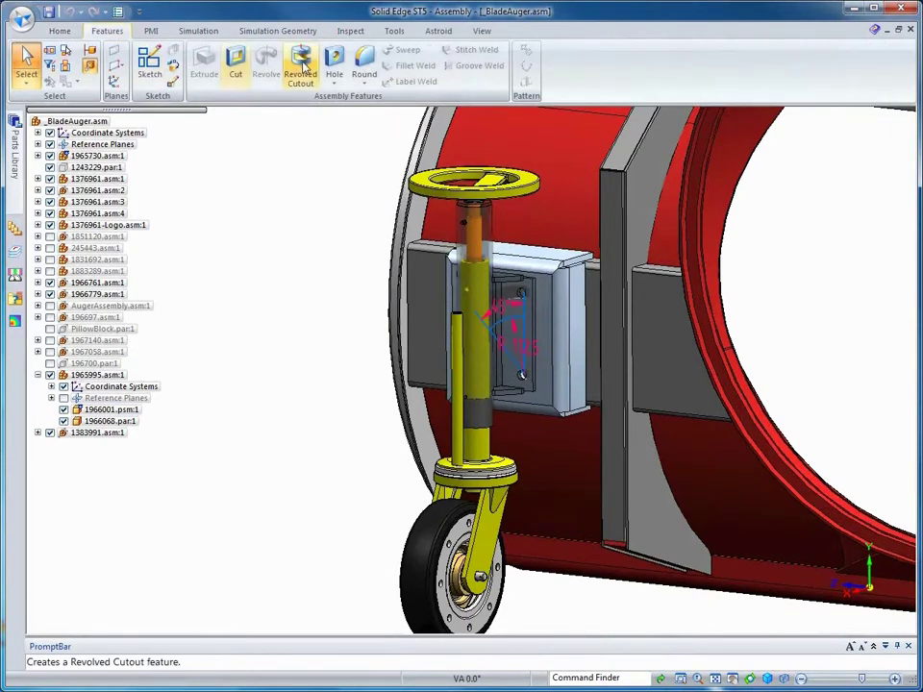
{"action": "left_click", "coordinate": [334, 69]}
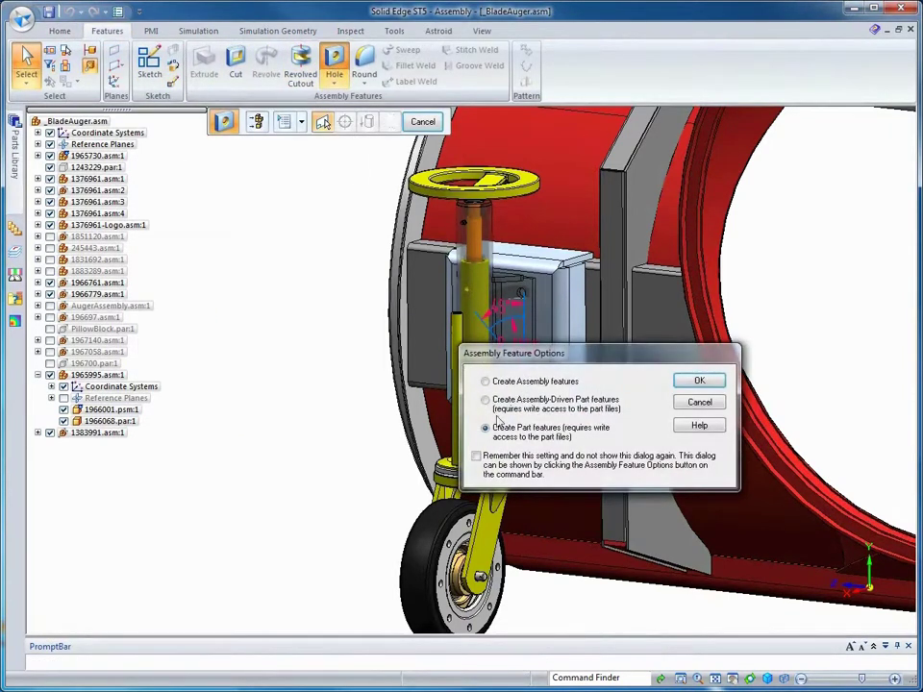
{"action": "left_click", "coordinate": [698, 383]}
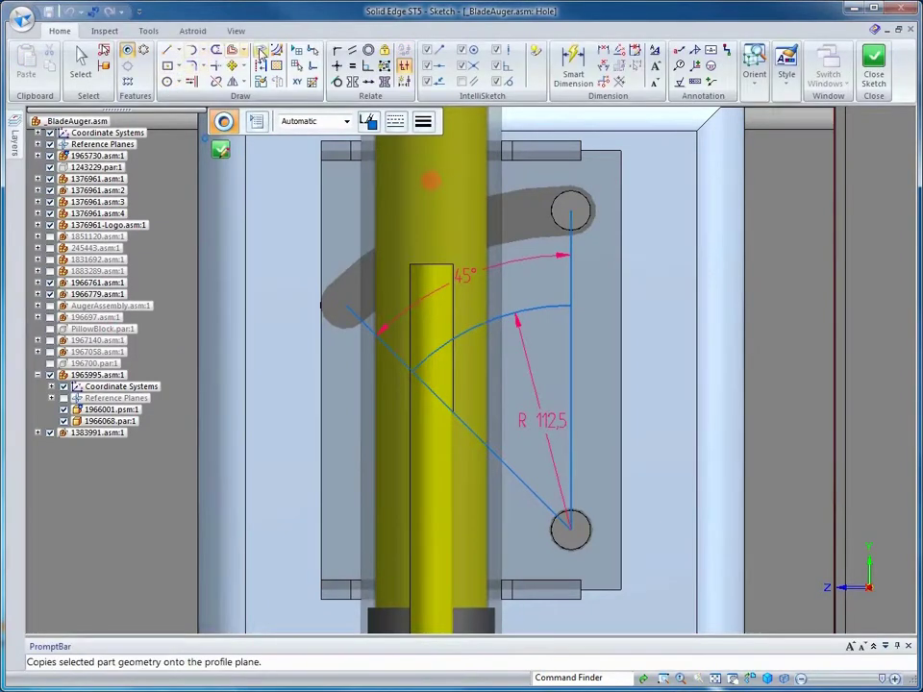
Step: Include the R 112.5 arc, place simple hole circles at both of its ends, and finish the hole sketch
{"action": "left_click", "coordinate": [259, 55]}
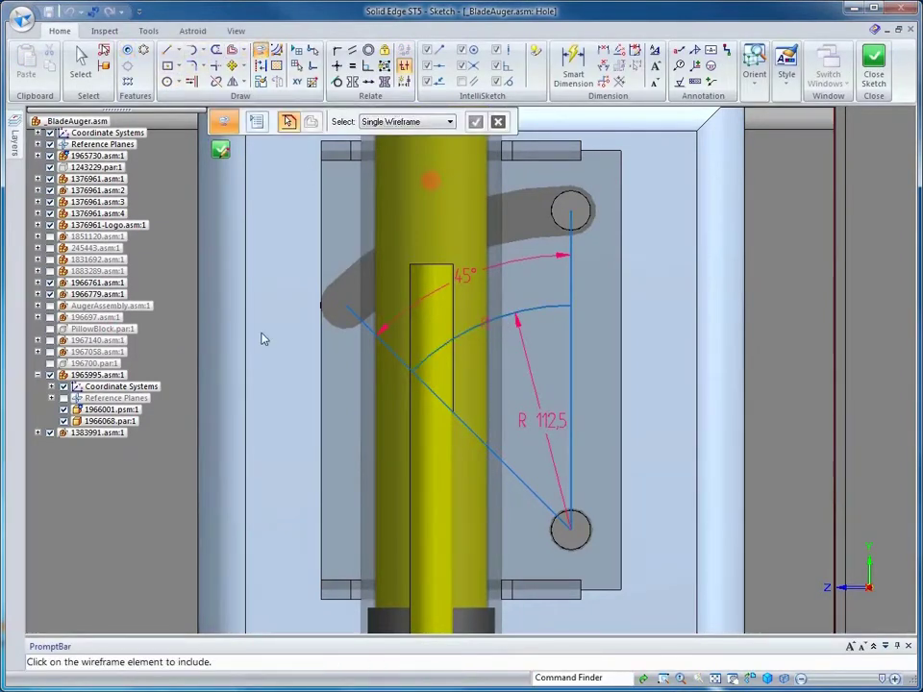
{"action": "left_click", "coordinate": [127, 51]}
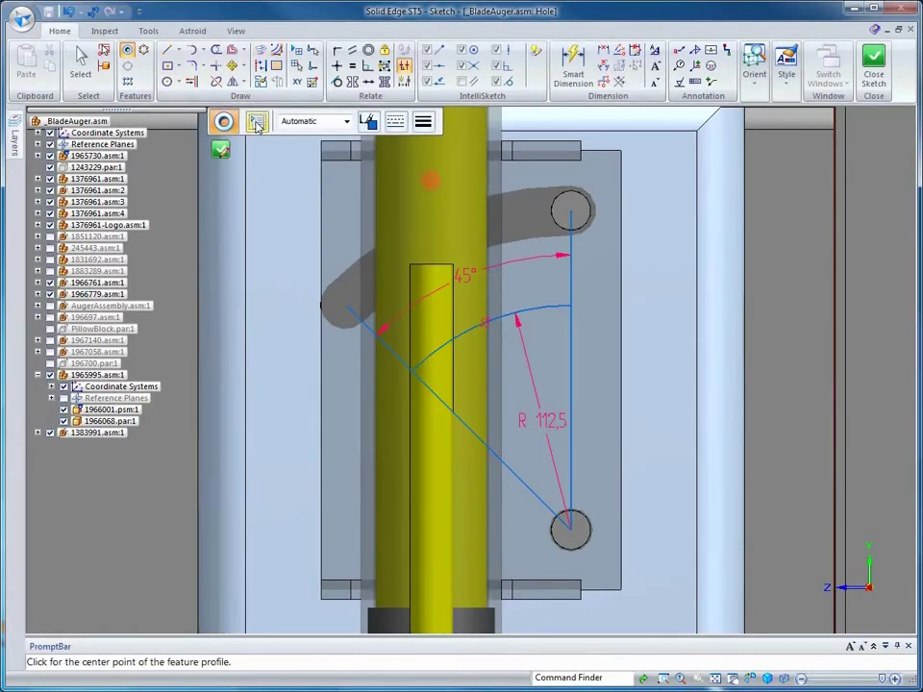
{"action": "left_click", "coordinate": [257, 123]}
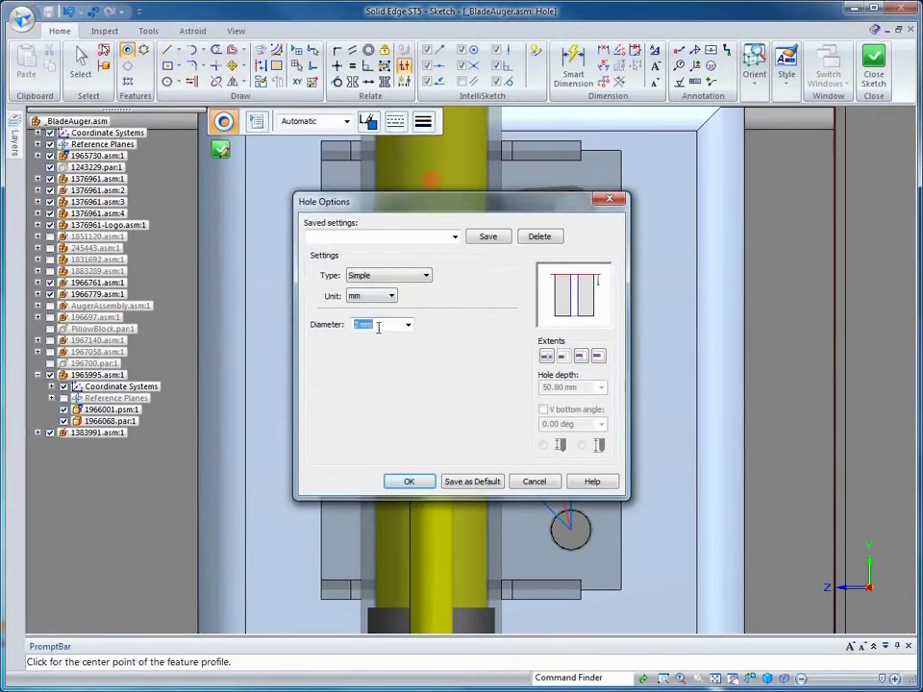
{"action": "key", "text": "Return"}
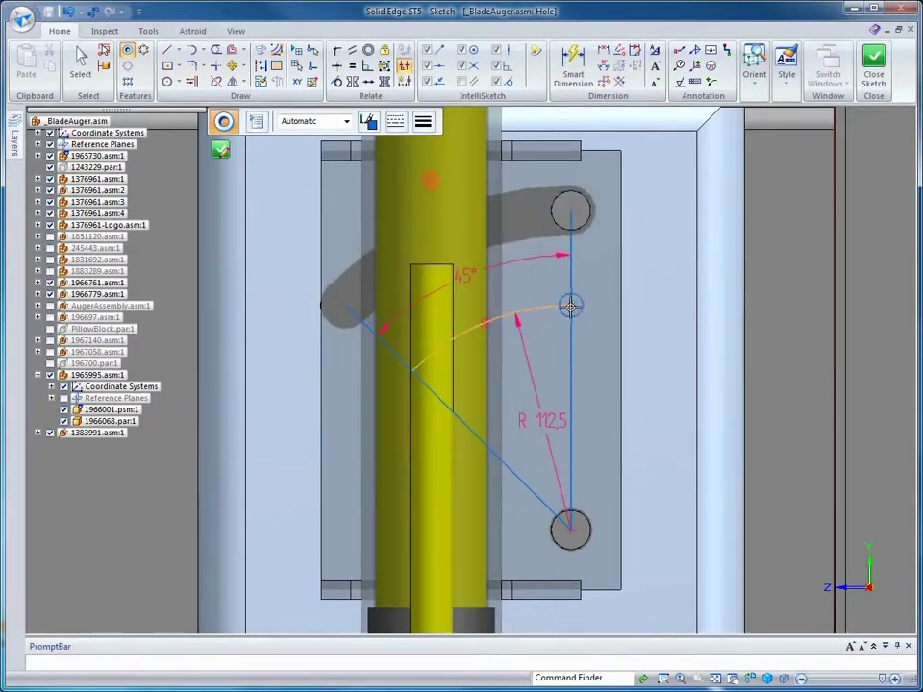
{"action": "left_click", "coordinate": [411, 369]}
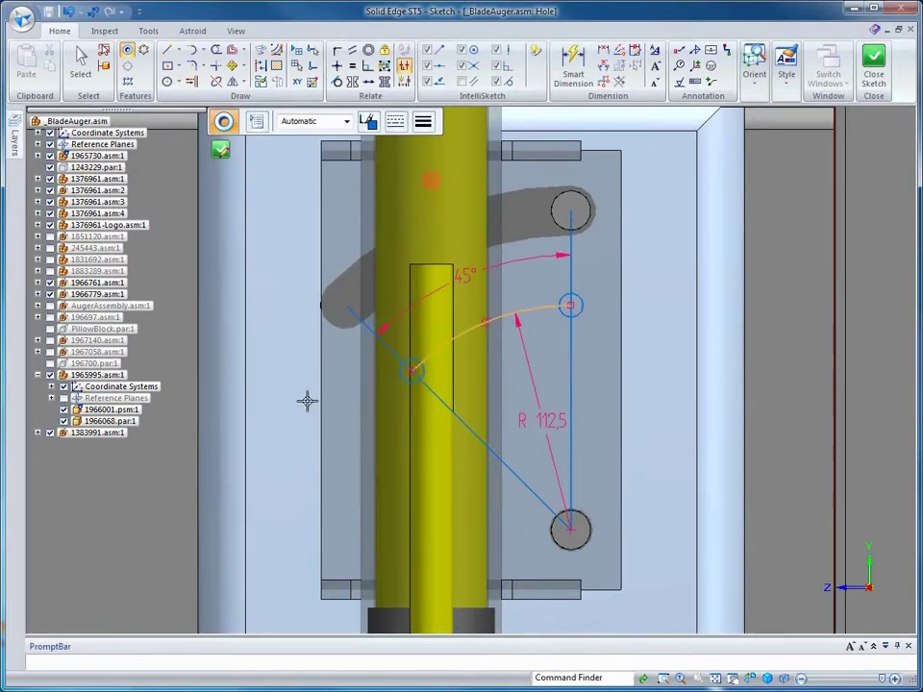
{"action": "key", "text": "Escape"}
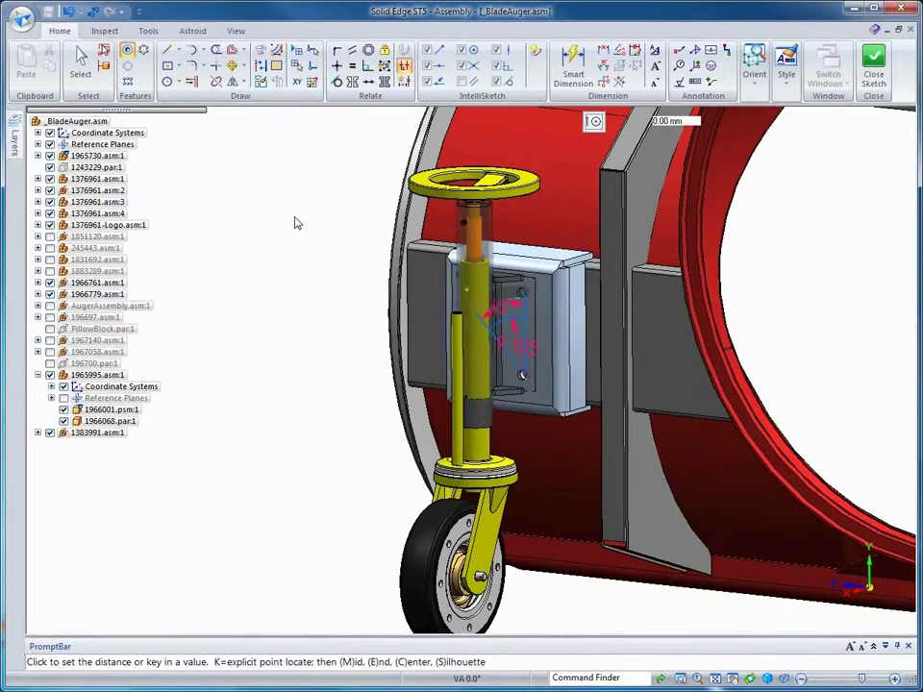
Step: Extend the holes toward the blade, clear the preselected parts, and cut only the bracket and the wheel mount plate
{"action": "left_click", "coordinate": [444, 170]}
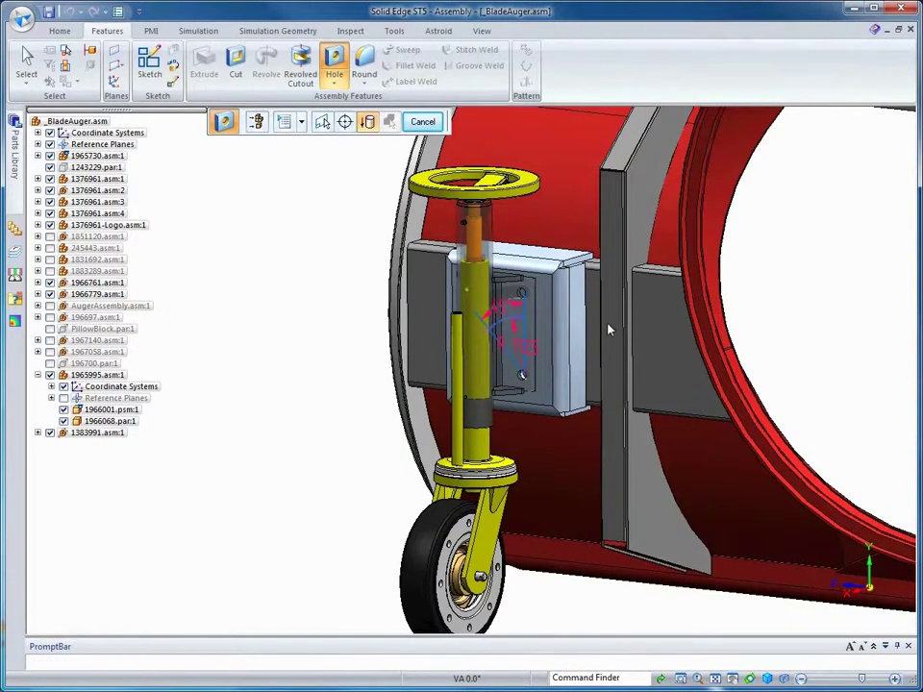
{"action": "left_click", "coordinate": [608, 330]}
{"action": "left_click", "coordinate": [460, 335]}
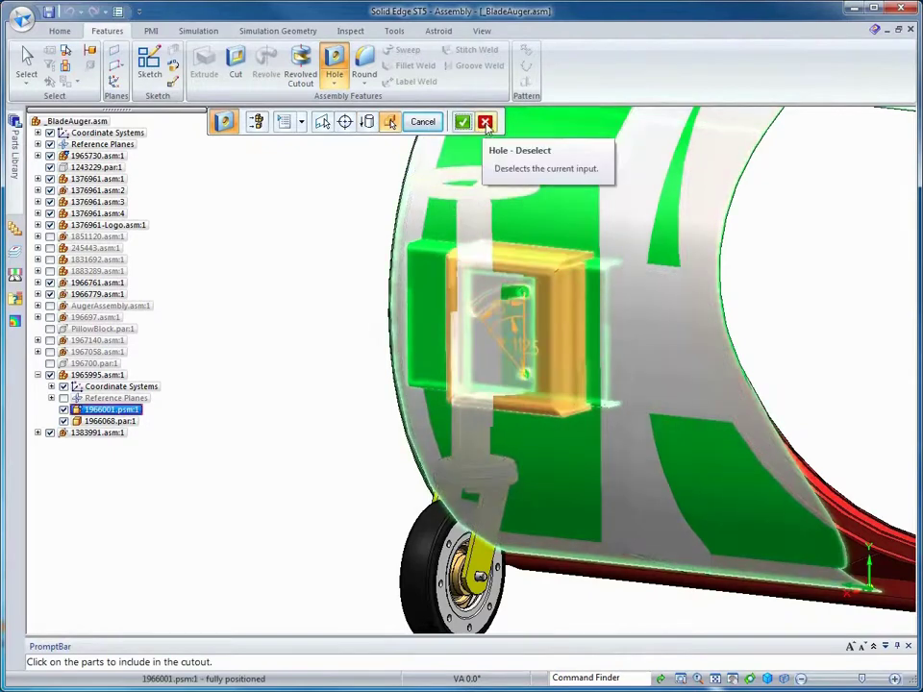
{"action": "left_click", "coordinate": [485, 123]}
{"action": "left_click", "coordinate": [527, 377]}
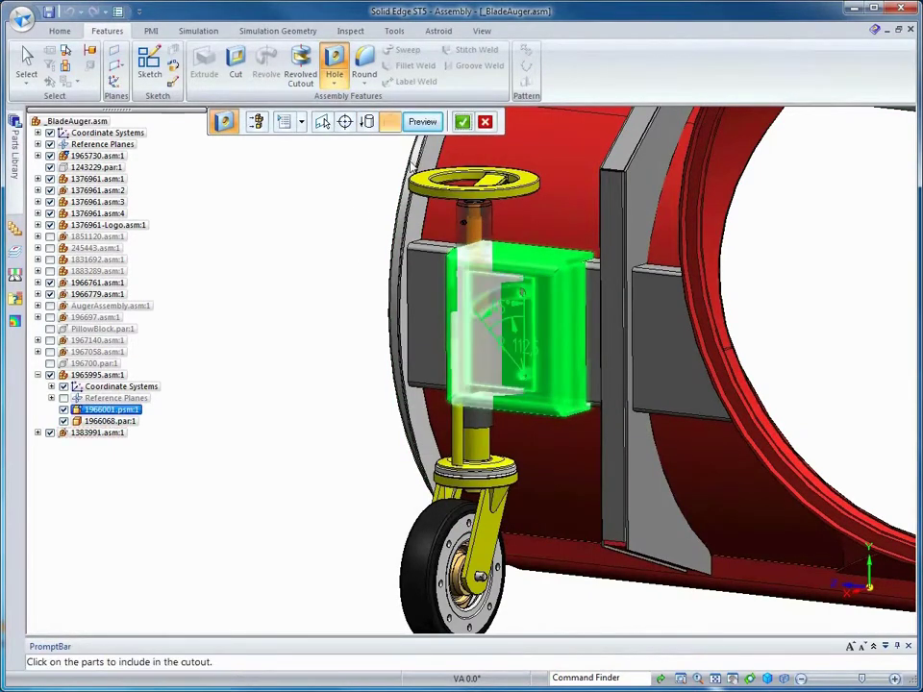
{"action": "left_click", "coordinate": [463, 123]}
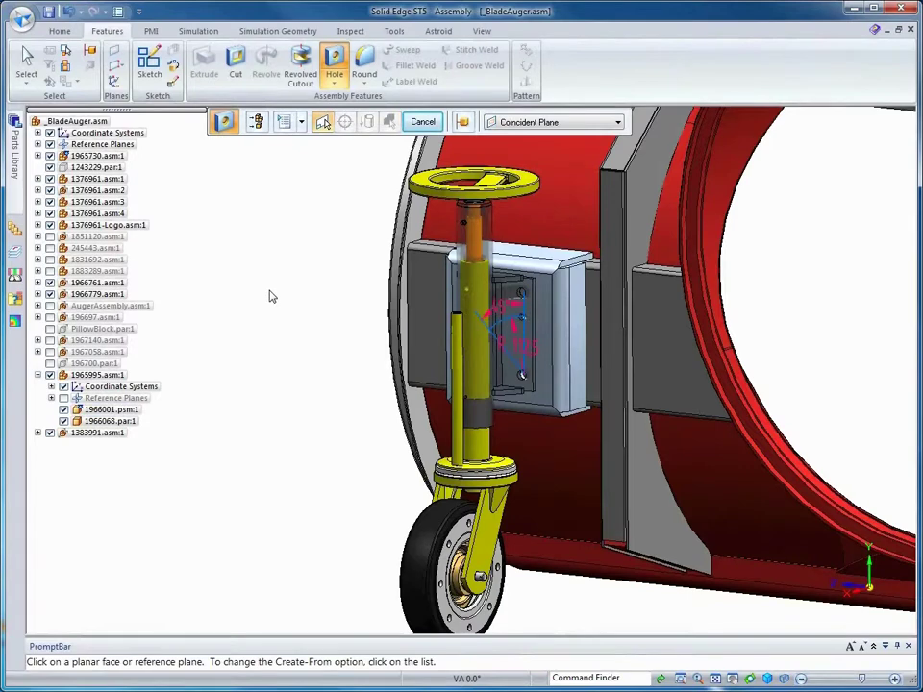
Step: Leave the Hole command and hide all sketches in the assembly
{"action": "key", "text": "Escape"}
{"action": "right_click", "coordinate": [269, 300]}
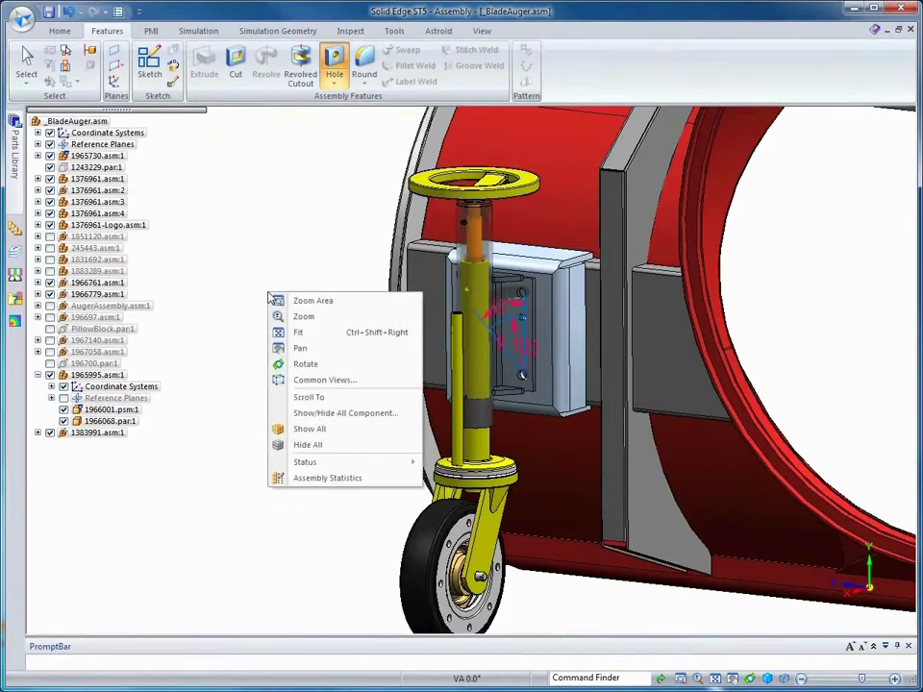
{"action": "left_click", "coordinate": [335, 414]}
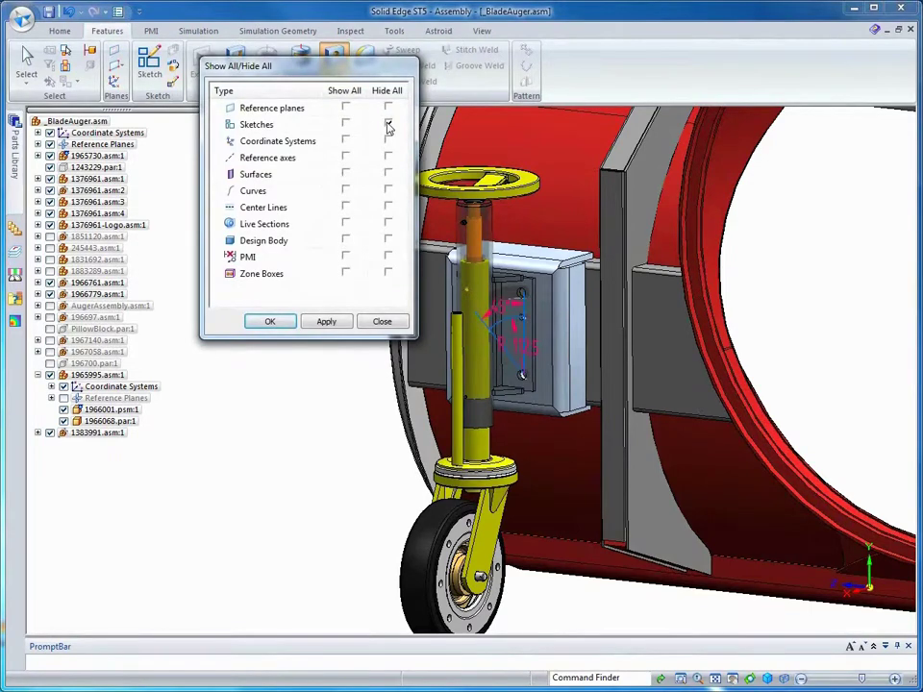
{"action": "left_click", "coordinate": [270, 321]}
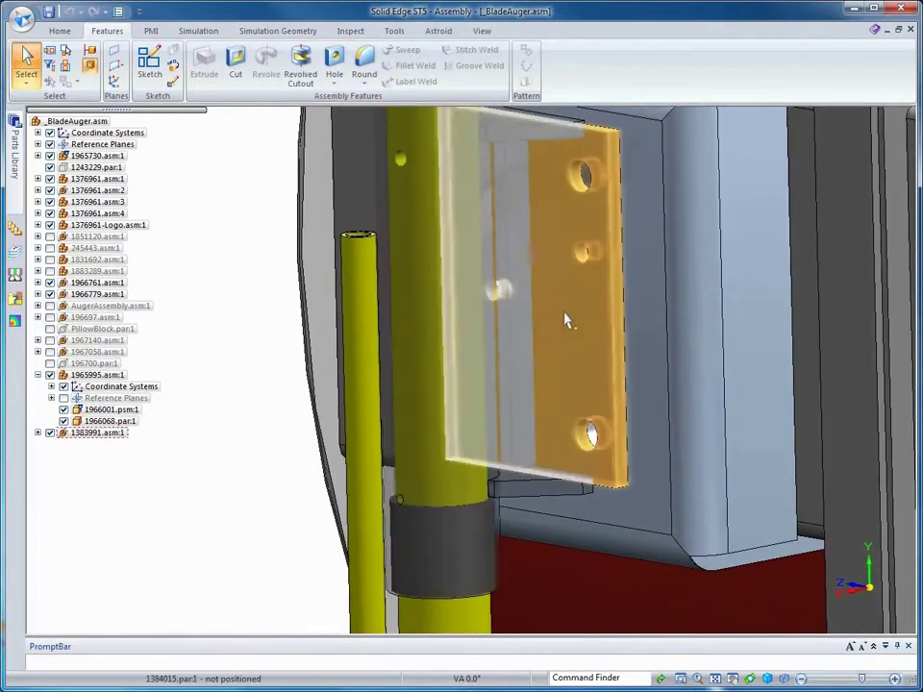
Step: Open wheel mount plate 1384015.par for in-place editing, examine its hole features, and return to the assembly
{"action": "right_click", "coordinate": [565, 317]}
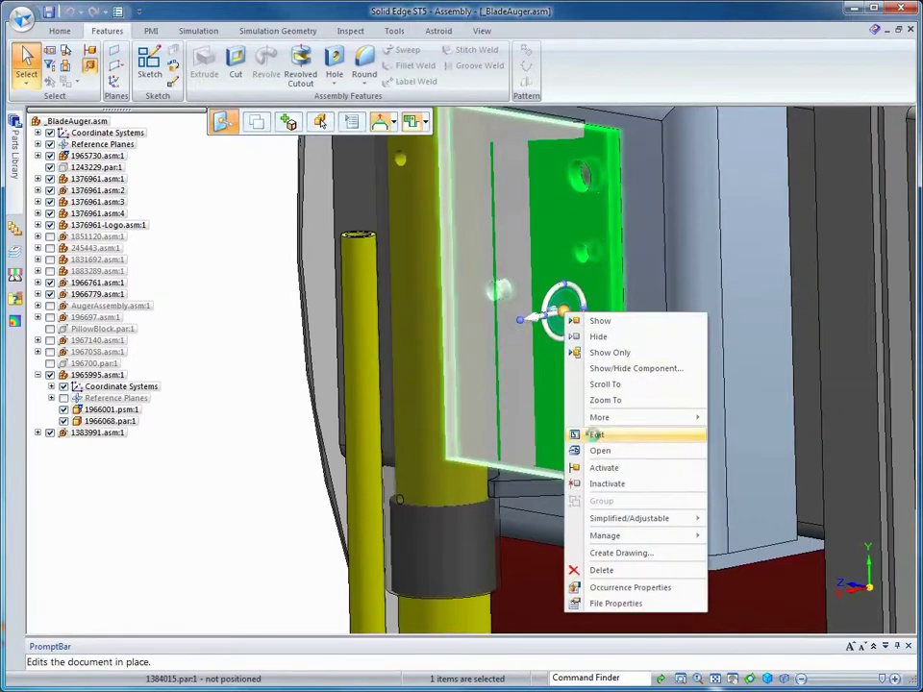
{"action": "left_click", "coordinate": [595, 435]}
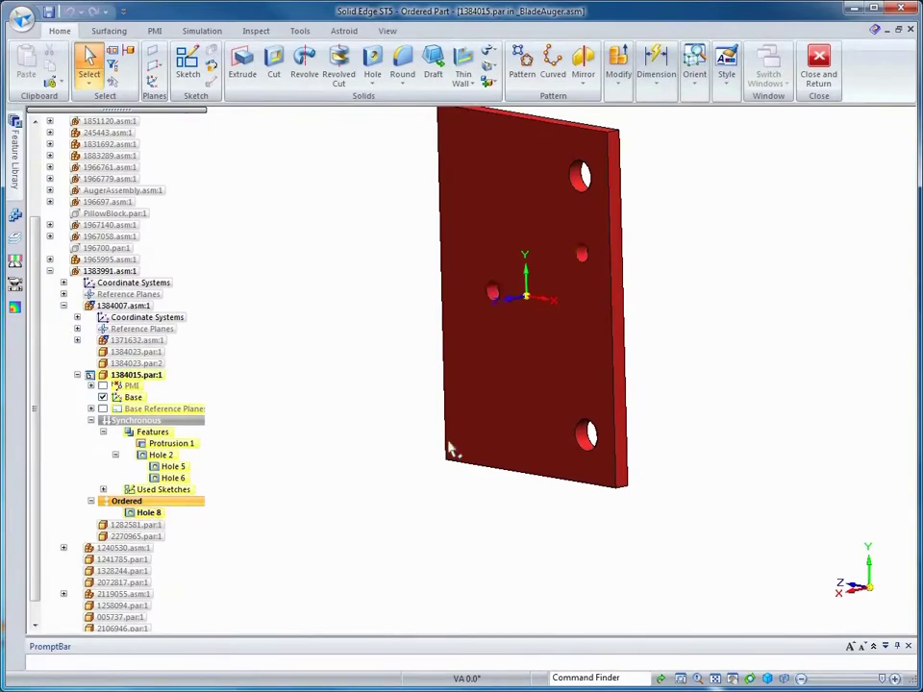
{"action": "left_click", "coordinate": [818, 69]}
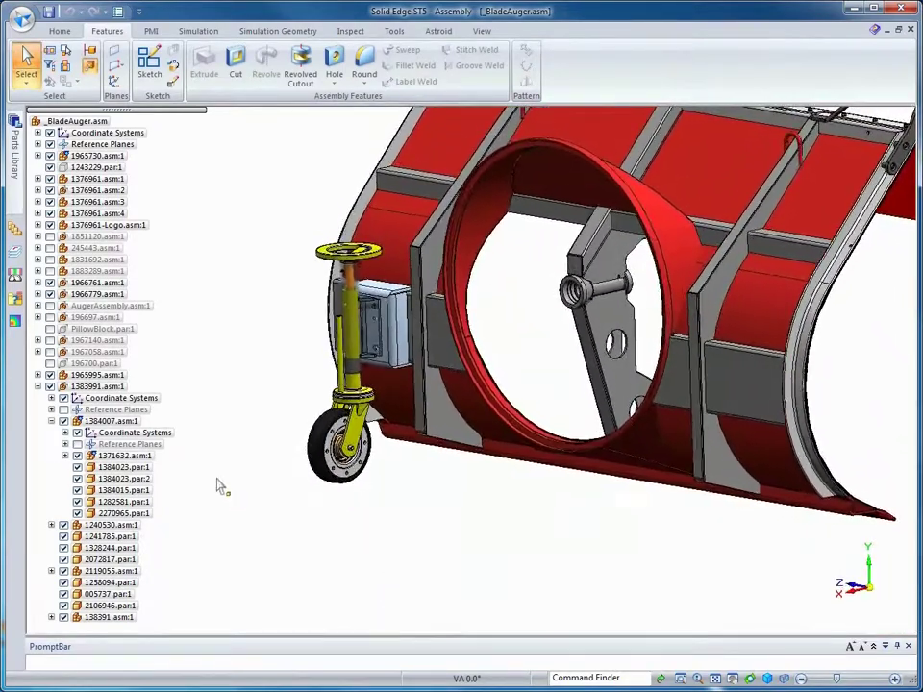
Step: Show the assembly's Blower Center Plane and collapse the 1383991.asm structure
{"action": "left_click", "coordinate": [38, 144]}
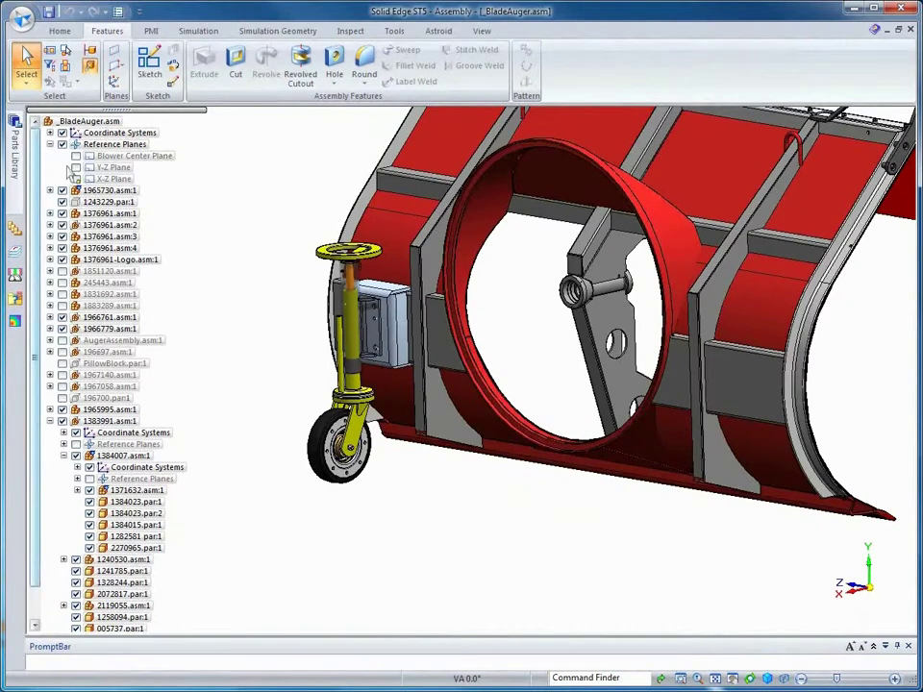
{"action": "left_click", "coordinate": [76, 157]}
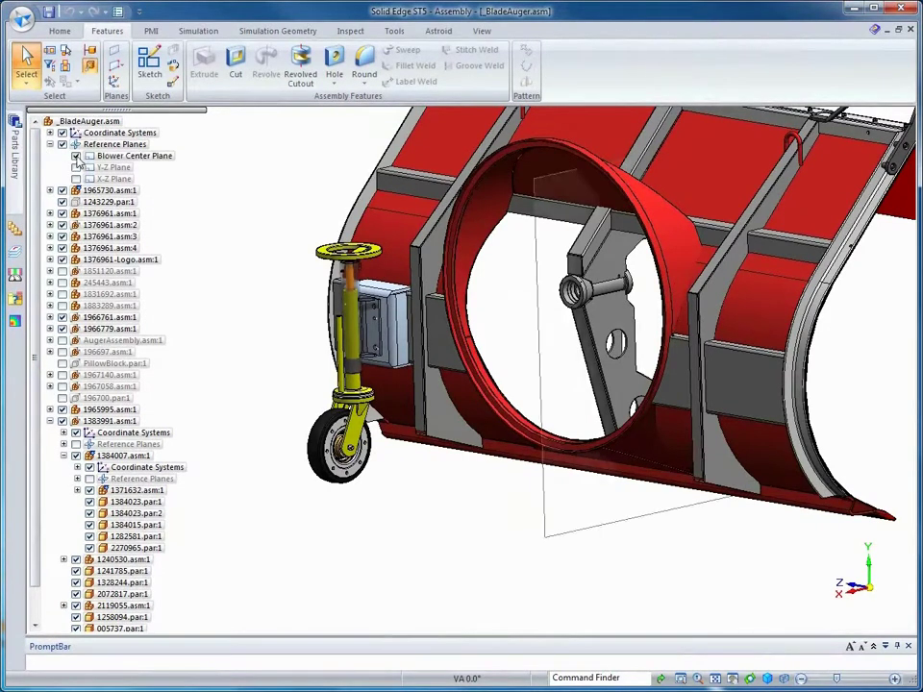
{"action": "scroll", "coordinate": [43, 404], "scroll_direction": "down", "scroll_amount": 1}
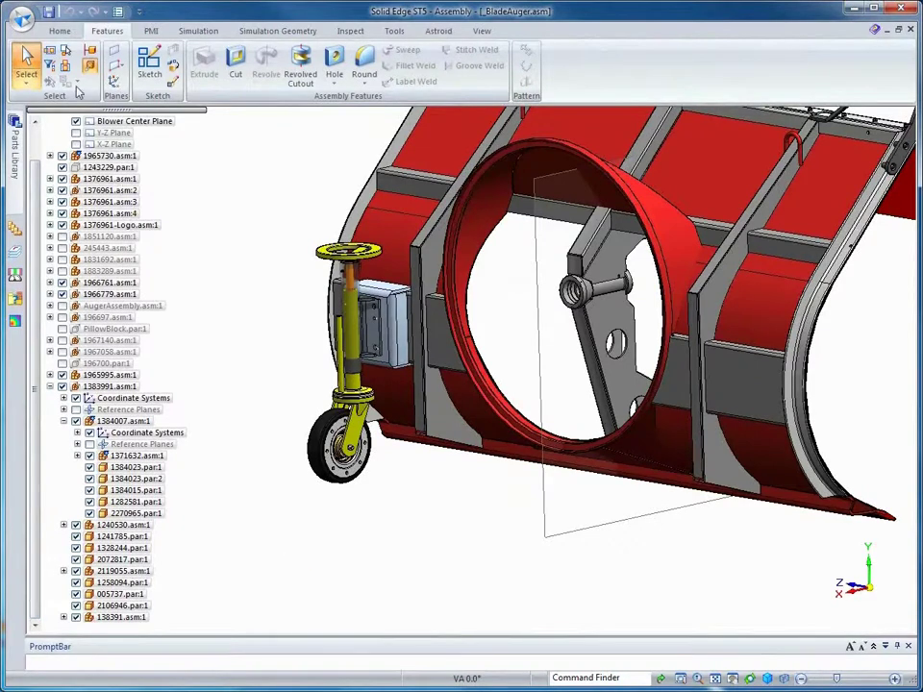
{"action": "left_click", "coordinate": [58, 31]}
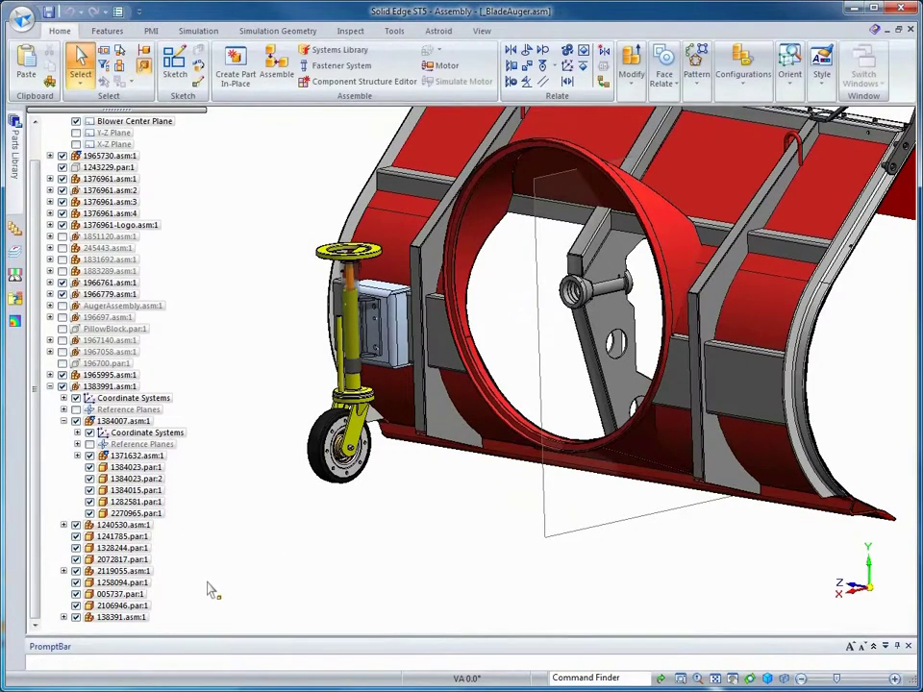
{"action": "left_click", "coordinate": [51, 387]}
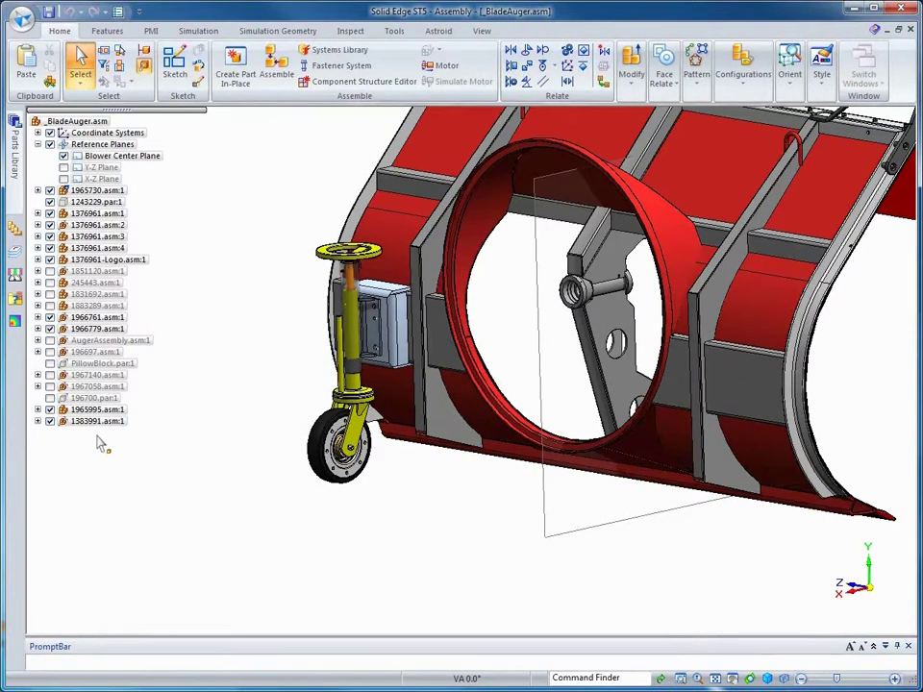
Step: Start mirroring subassemblies 1383991.asm and 1965995.asm about the Blower Center Plane
{"action": "left_click", "coordinate": [96, 421]}
{"action": "left_click", "coordinate": [92, 411], "text": "ctrl"}
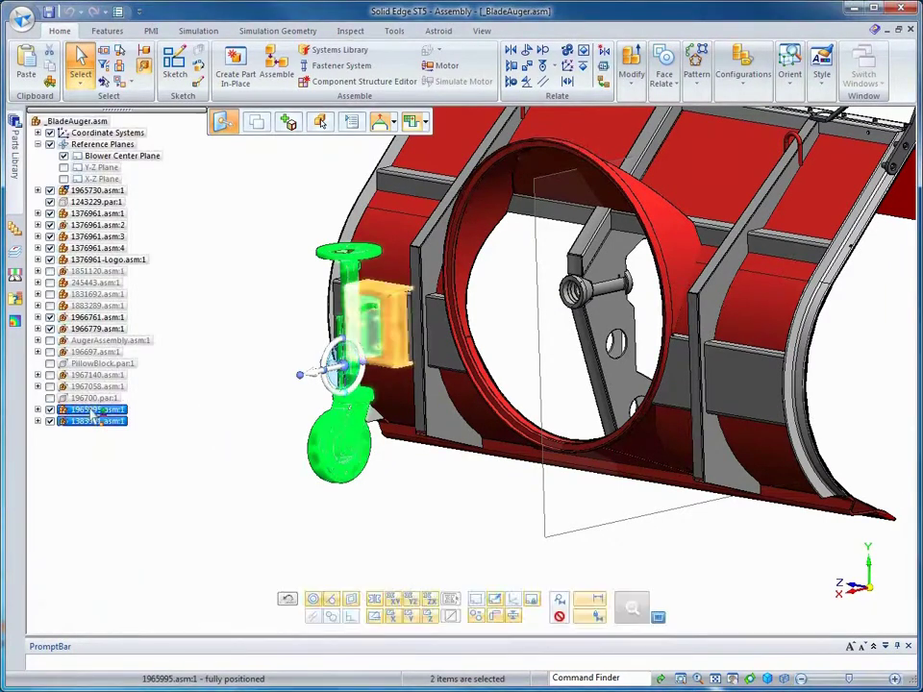
{"action": "left_click", "coordinate": [696, 84]}
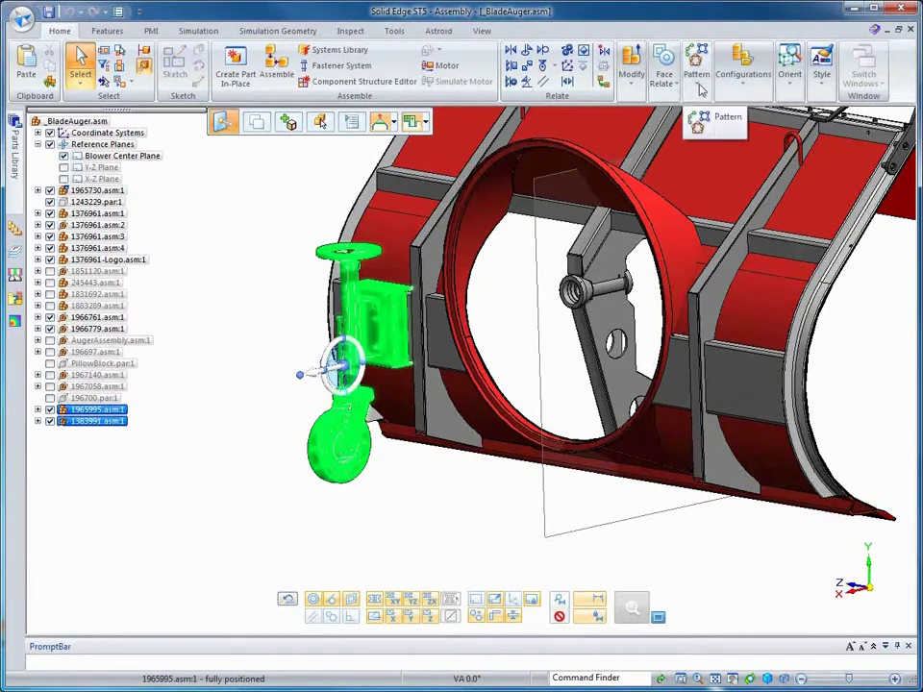
{"action": "left_click", "coordinate": [696, 141]}
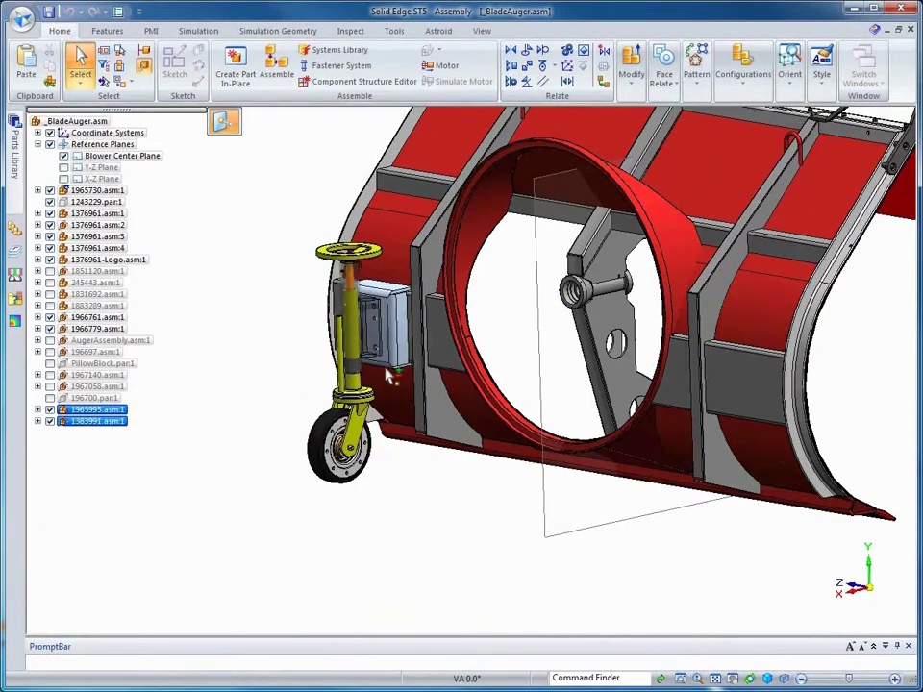
{"action": "right_click", "coordinate": [264, 389]}
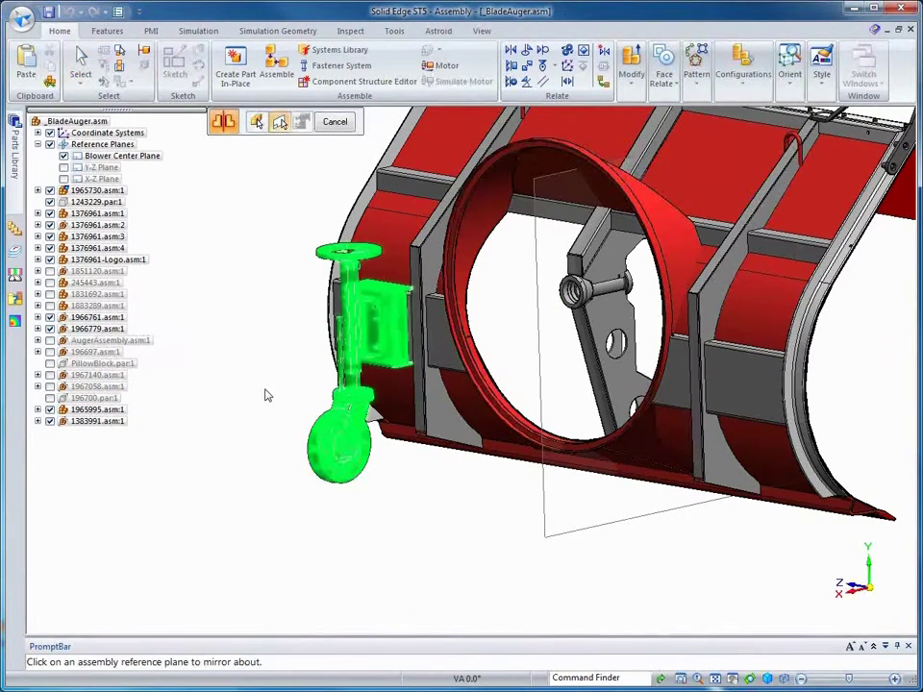
{"action": "left_click", "coordinate": [546, 541]}
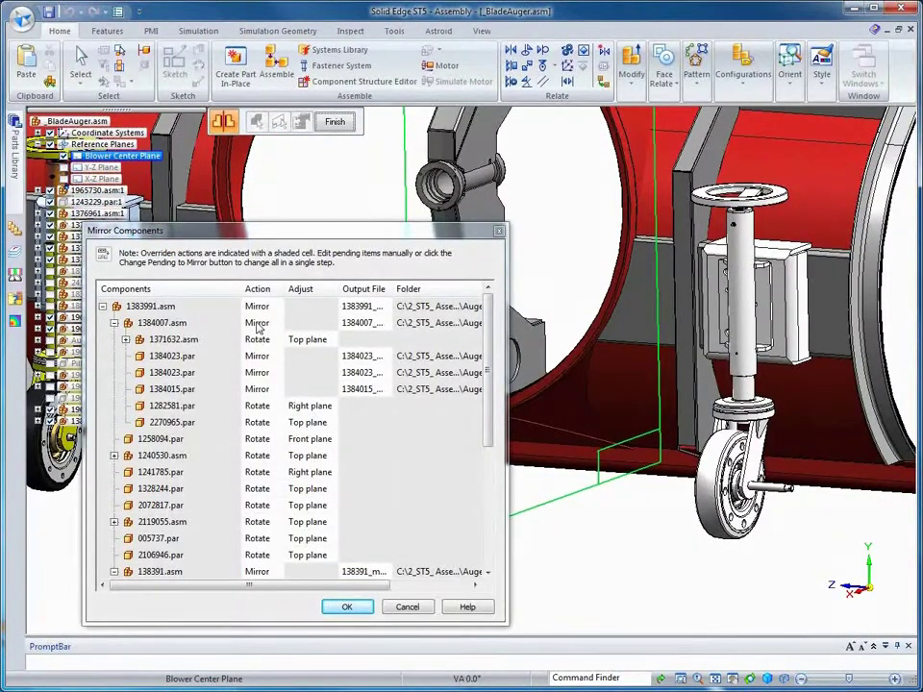
Step: Check the mirror or rotate action of each listed component, including 1371632.asm and both 1384023.par parts, and create the mirrored components
{"action": "left_click", "coordinate": [168, 340]}
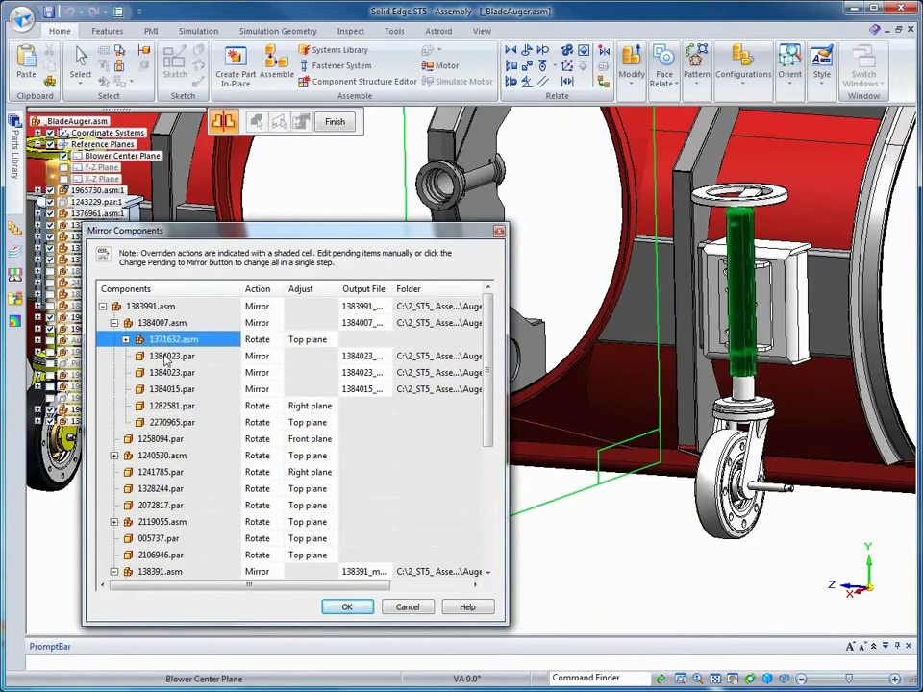
{"action": "left_click", "coordinate": [166, 357]}
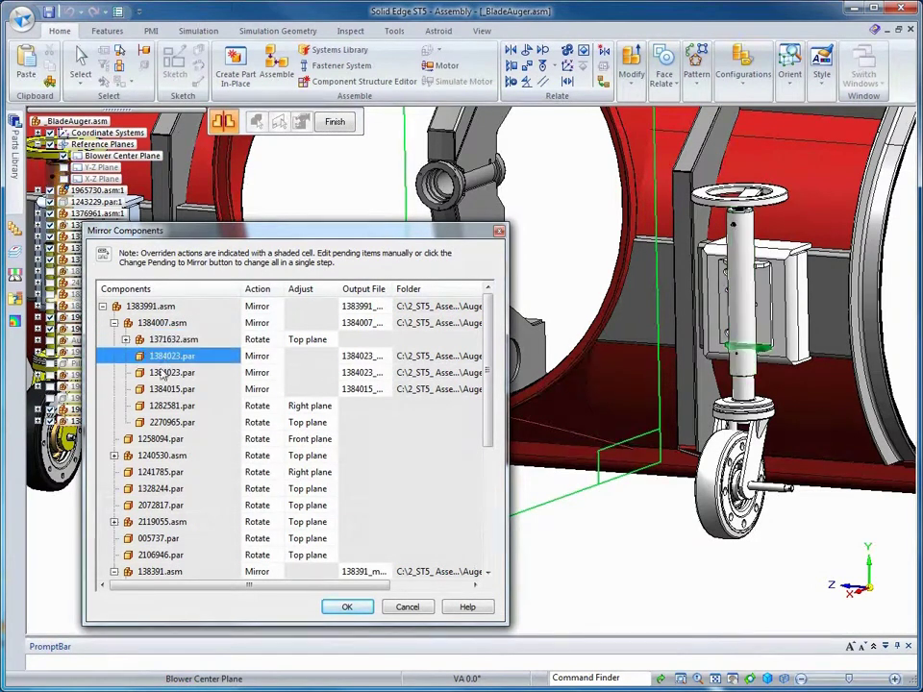
{"action": "left_click", "coordinate": [163, 373]}
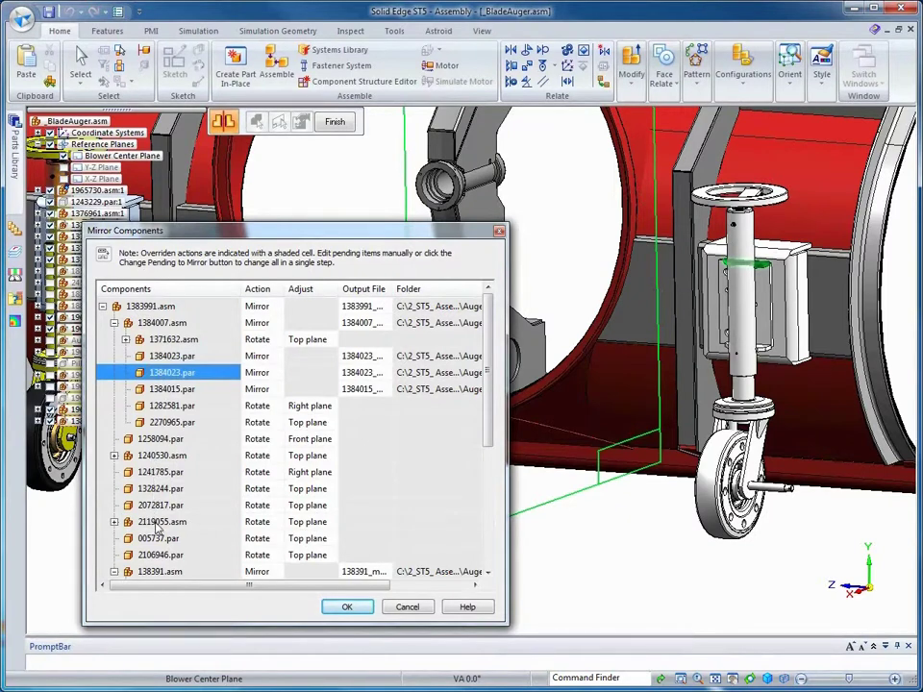
{"action": "left_click_drag", "start_coordinate": [490, 442], "coordinate": [473, 570]}
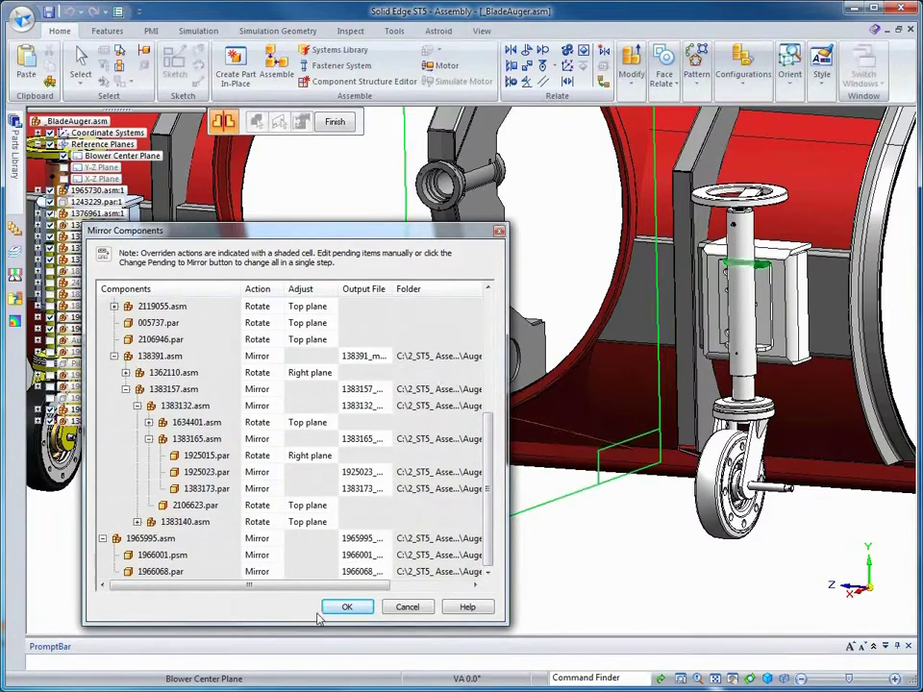
{"action": "left_click", "coordinate": [348, 608]}
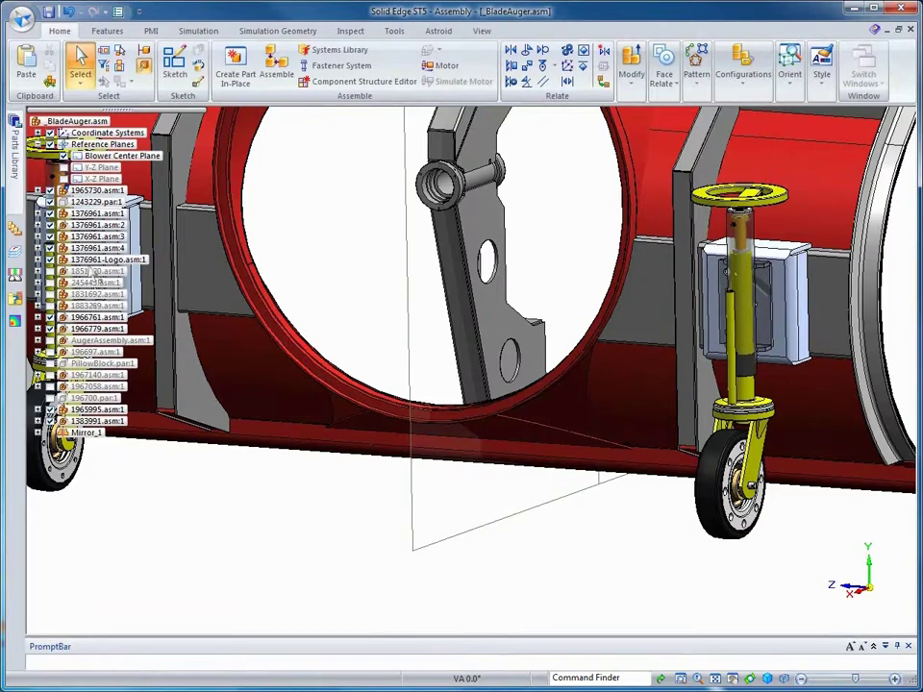
Step: Hide the Blower Center Plane and bring both drag wheels into view
{"action": "left_click", "coordinate": [64, 156]}
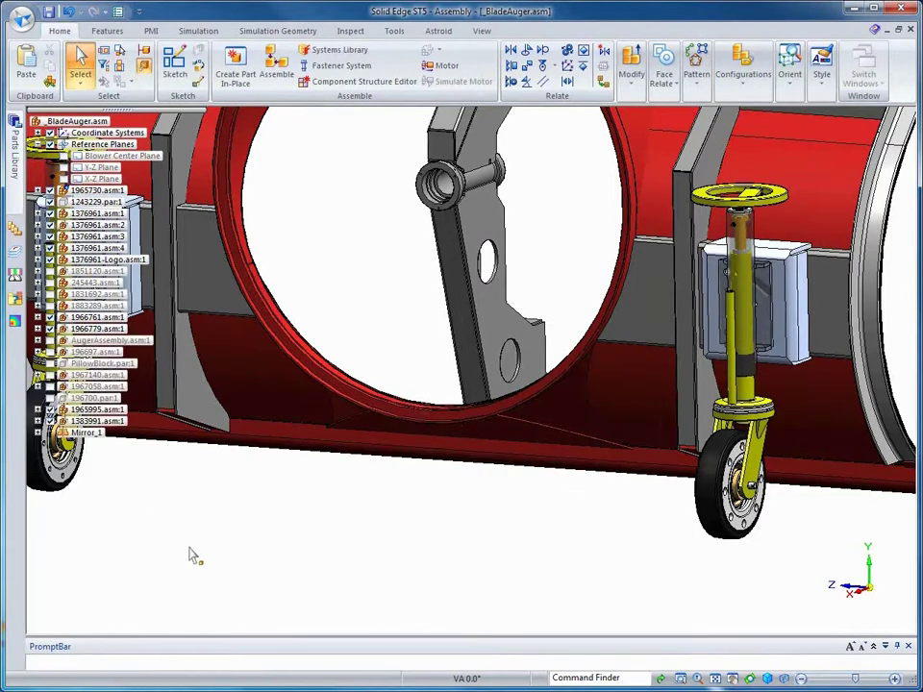
{"action": "scroll", "coordinate": [231, 559], "scroll_direction": "down", "scroll_amount": 3}
{"action": "scroll", "coordinate": [324, 580], "scroll_direction": "down", "scroll_amount": 2}
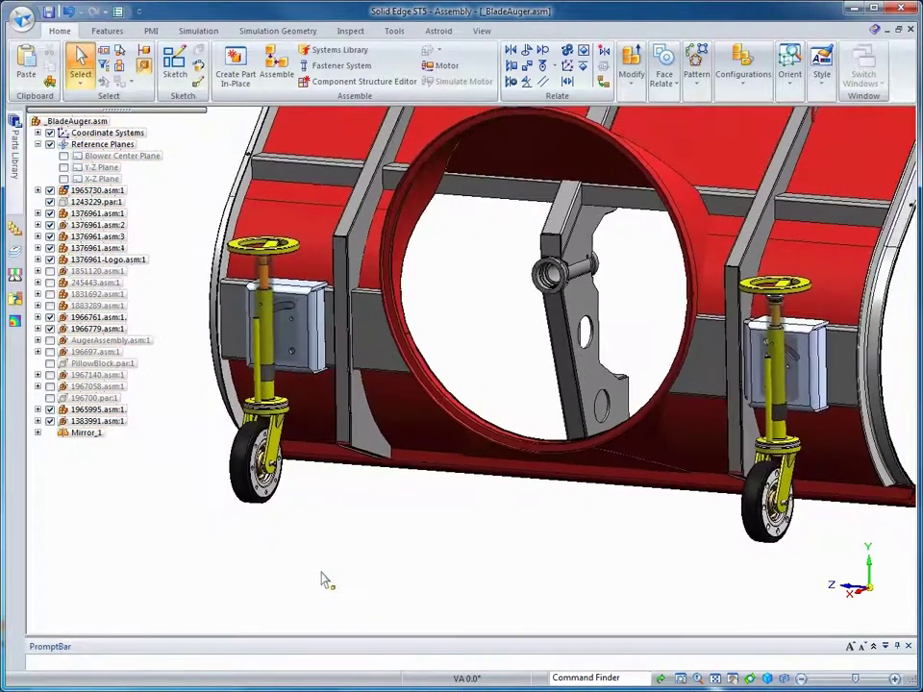
Step: Try swinging the original drag wheel by its mount plate 1384015.par with Drag Component to test the mirrored wheel's motion
{"action": "right_click", "coordinate": [319, 568]}
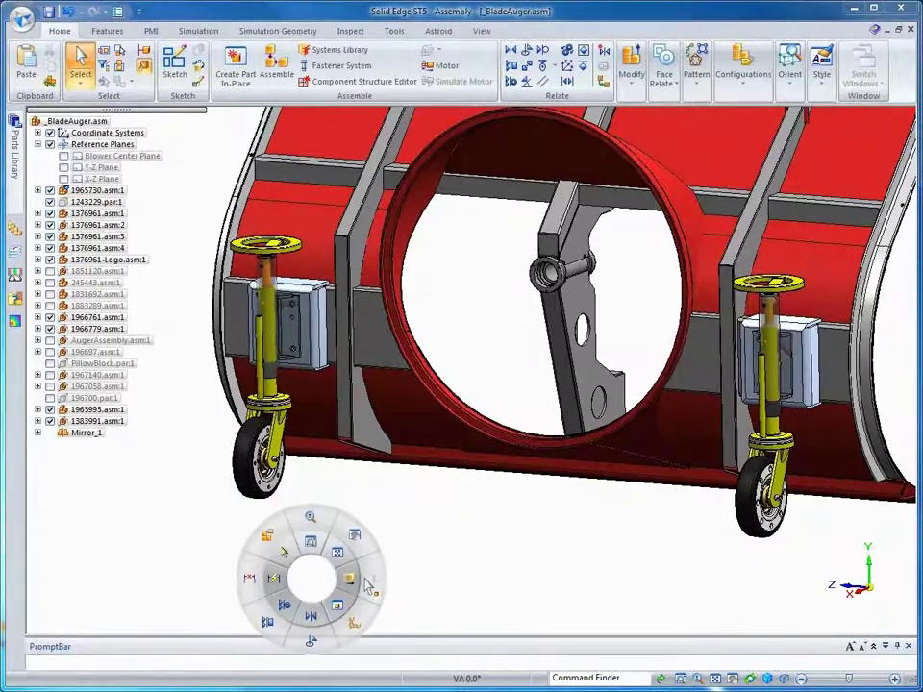
{"action": "left_click", "coordinate": [357, 573]}
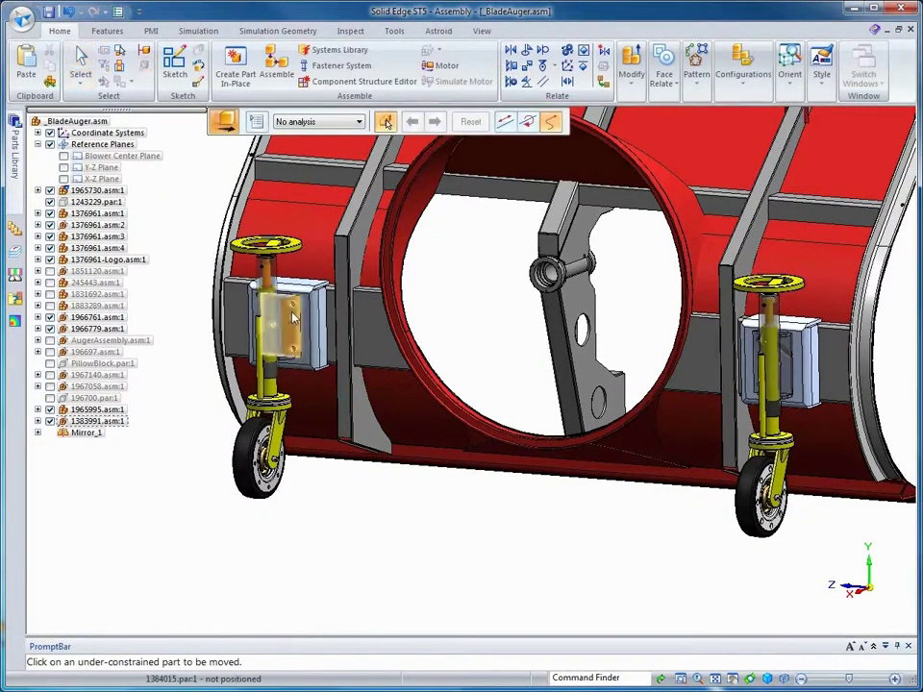
{"action": "left_click", "coordinate": [292, 315]}
{"action": "left_click_drag", "start_coordinate": [289, 281], "coordinate": [183, 267]}
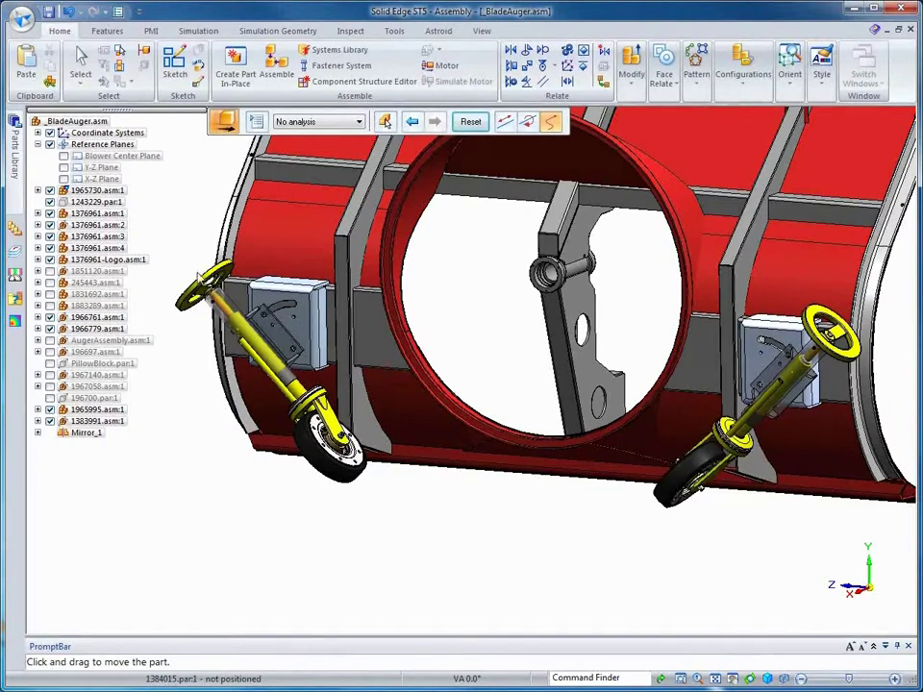
{"action": "left_click_drag", "start_coordinate": [223, 515], "coordinate": [148, 501]}
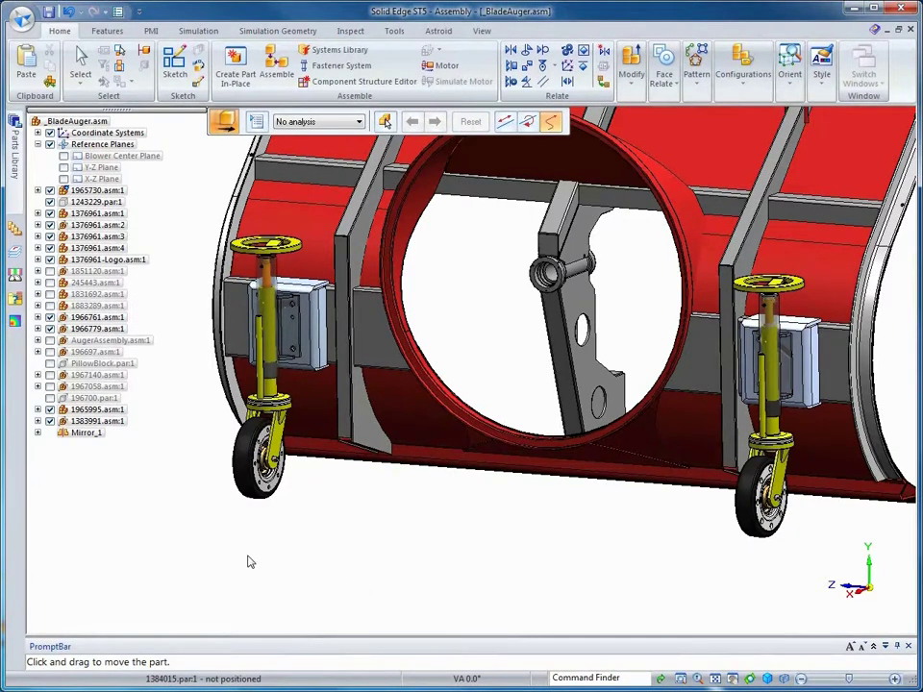
{"action": "key", "text": "Escape"}
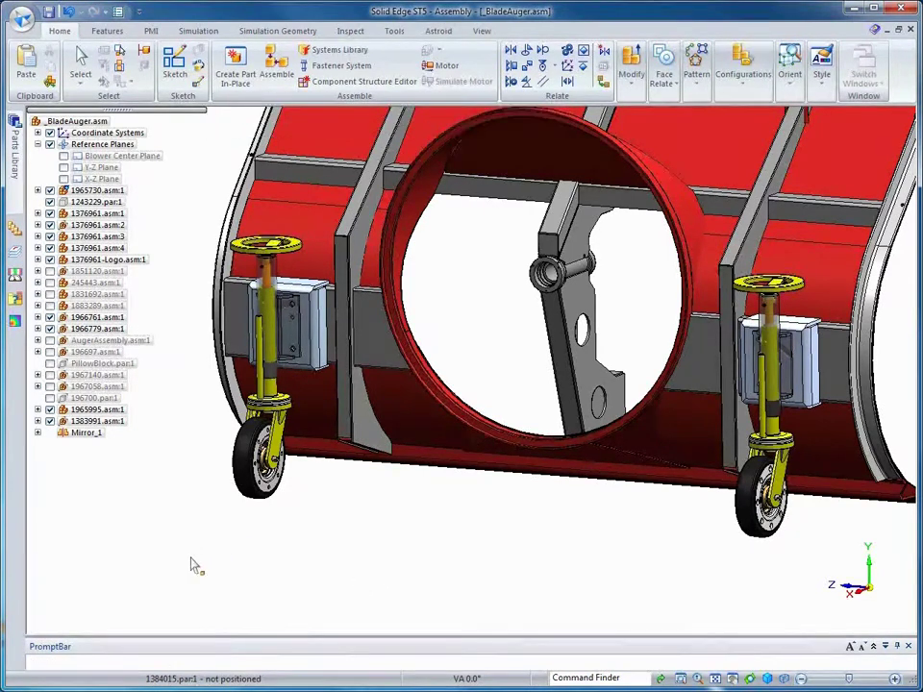
Step: Expand Mirror_1 with its 1383991_mir.asm and the original 1383991.asm, and open 1383991.asm for in-place editing
{"action": "left_click", "coordinate": [37, 433]}
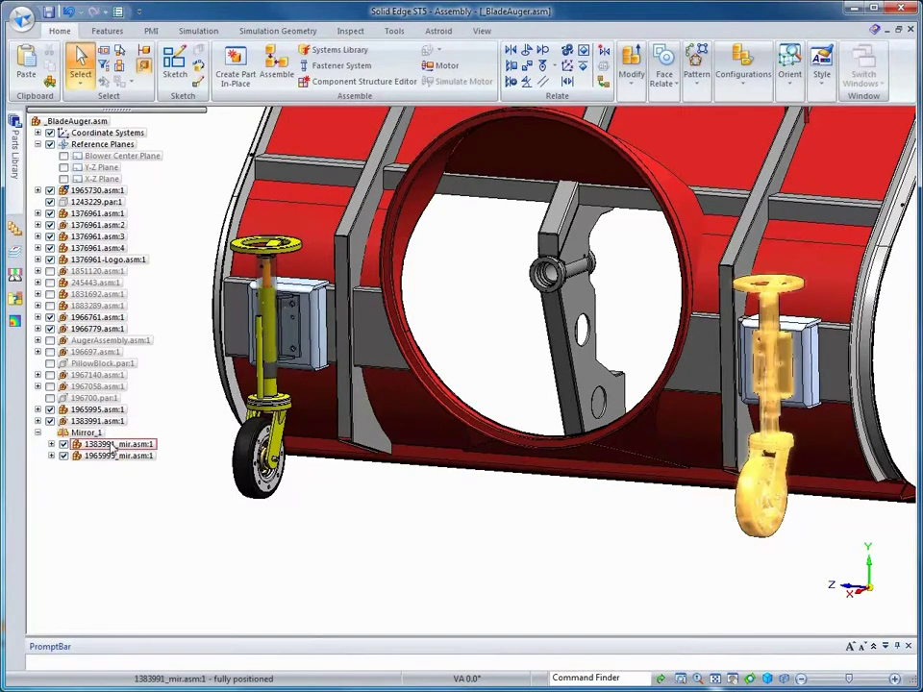
{"action": "left_click", "coordinate": [52, 445]}
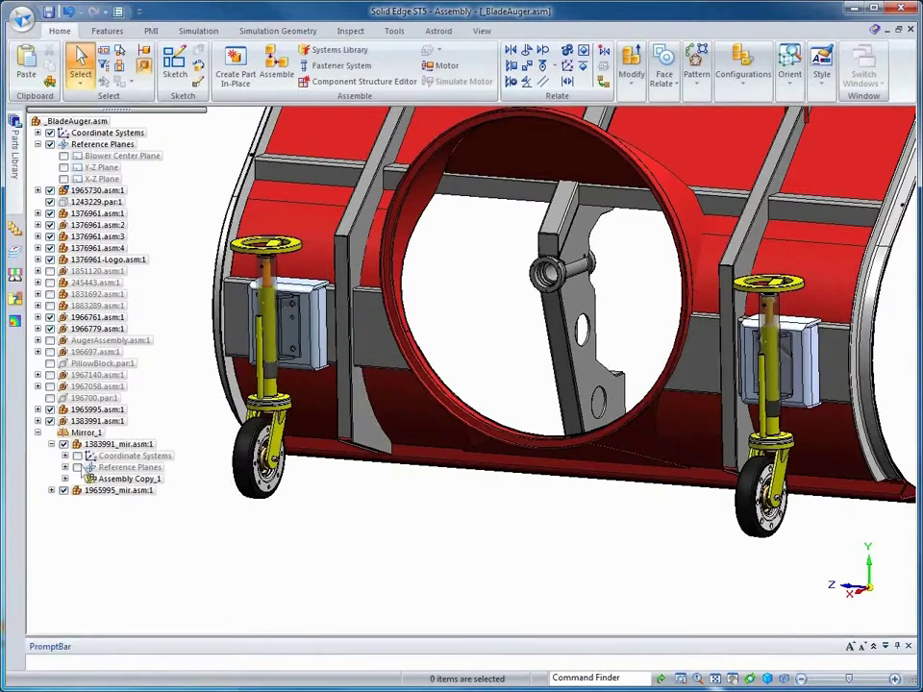
{"action": "left_click", "coordinate": [37, 421]}
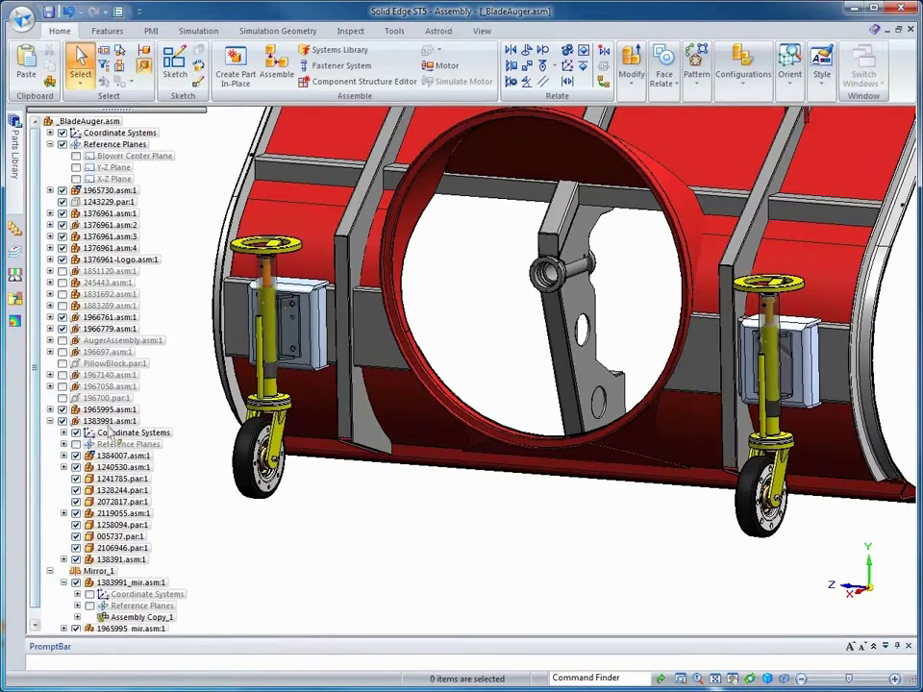
{"action": "left_click", "coordinate": [110, 421]}
{"action": "right_click", "coordinate": [113, 422]}
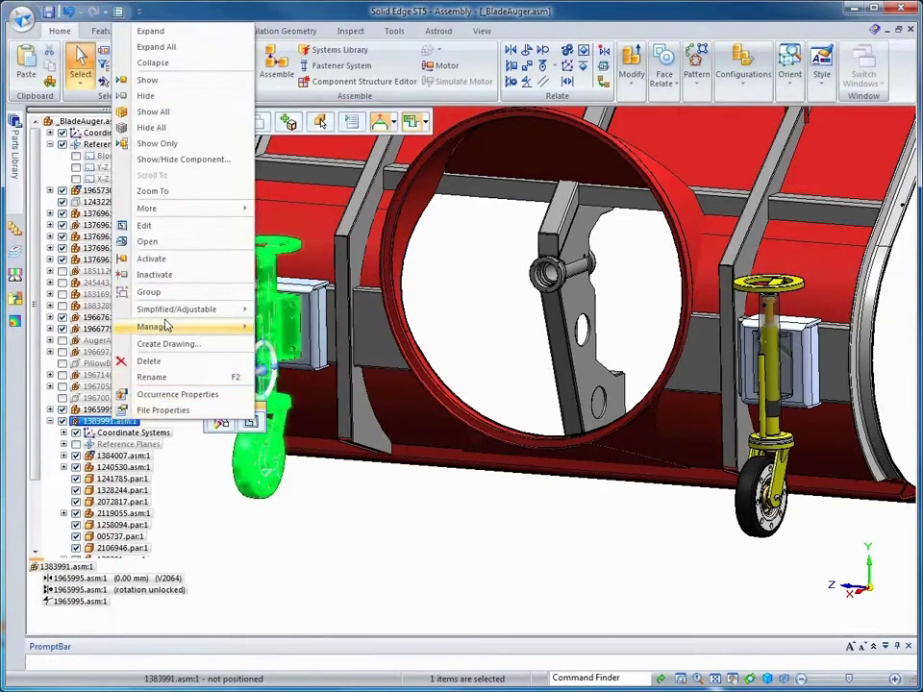
{"action": "left_click", "coordinate": [146, 228]}
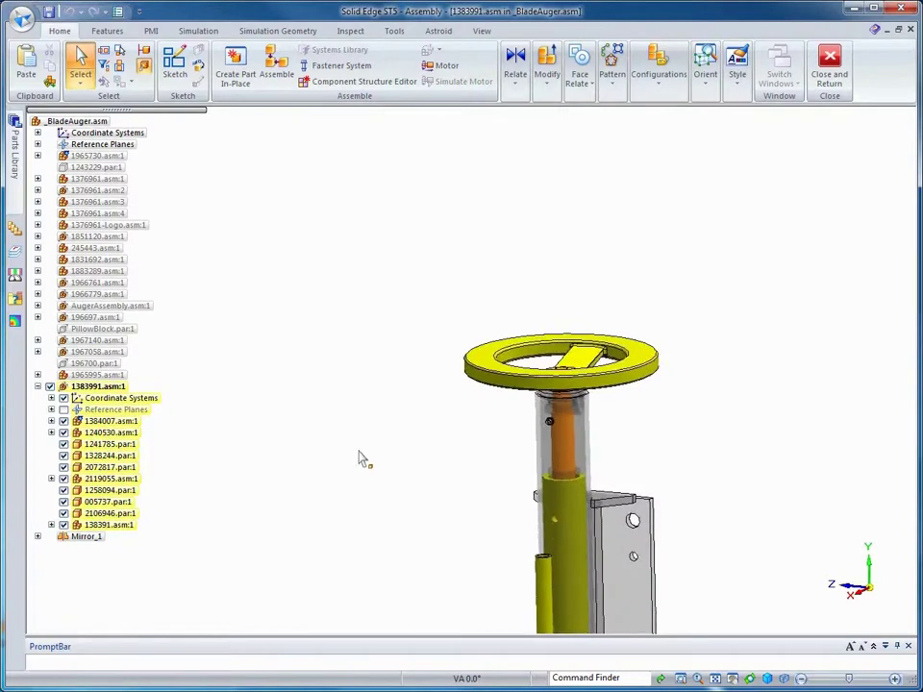
Step: Replace handwheel 1258094.par with LG-1258094.par in the drag wheel subassembly and return to the main assembly
{"action": "left_click", "coordinate": [491, 360]}
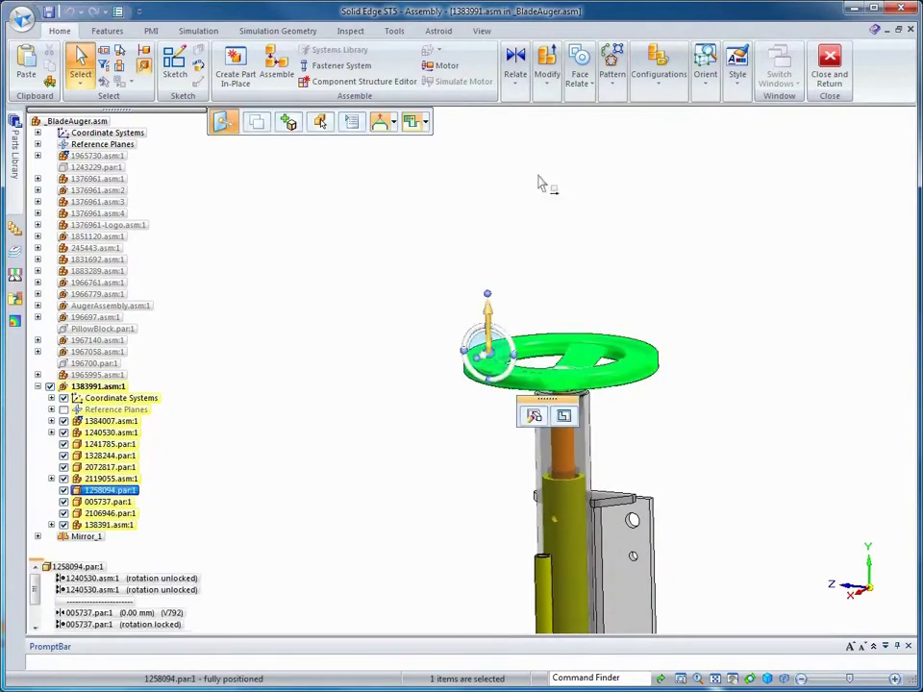
{"action": "left_click", "coordinate": [552, 89]}
{"action": "left_click", "coordinate": [572, 143]}
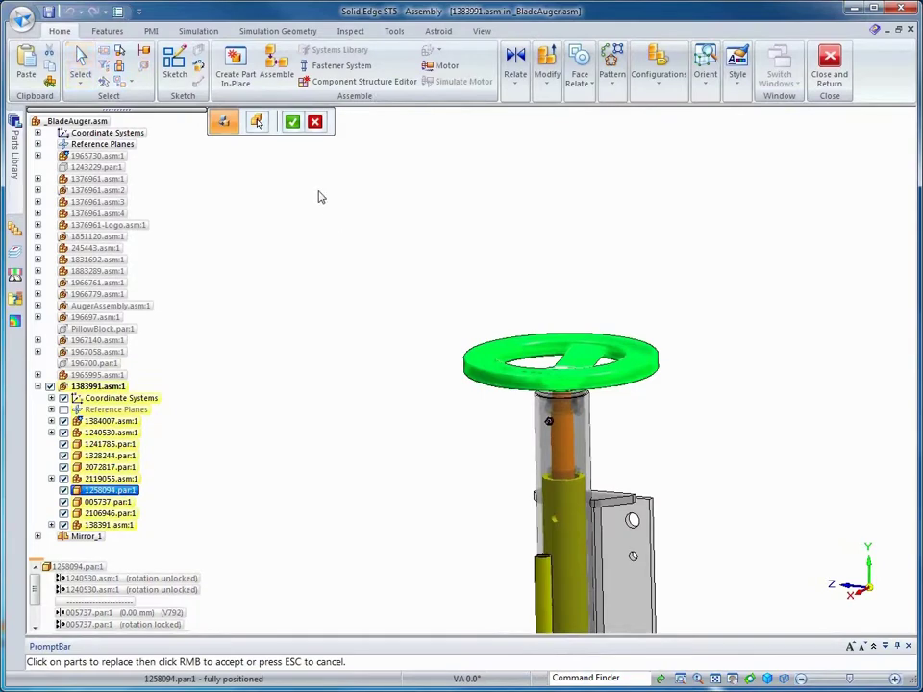
{"action": "left_click", "coordinate": [293, 123]}
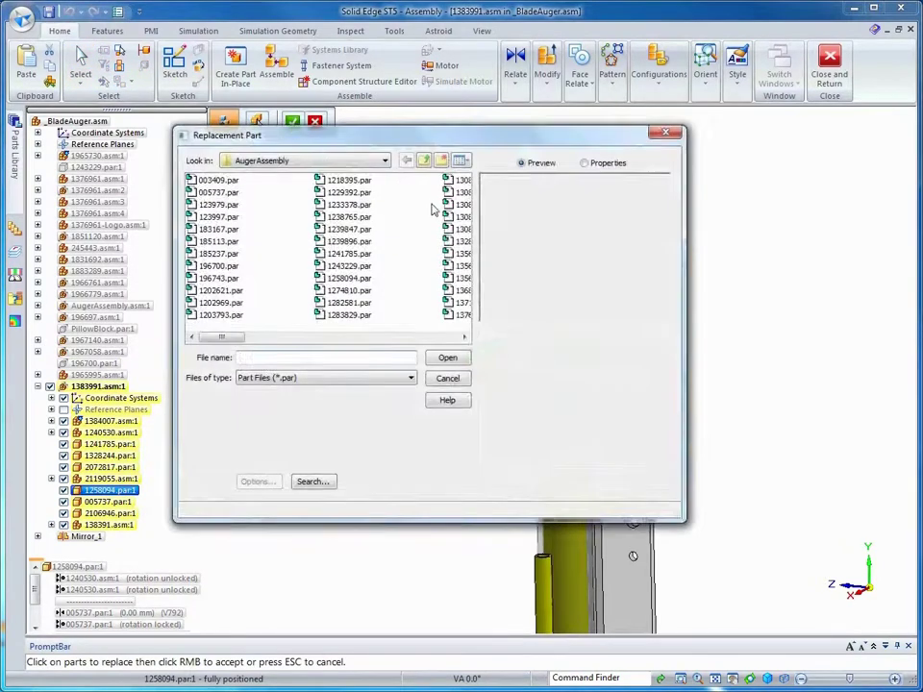
{"action": "left_click", "coordinate": [457, 241]}
{"action": "key", "text": "l"}
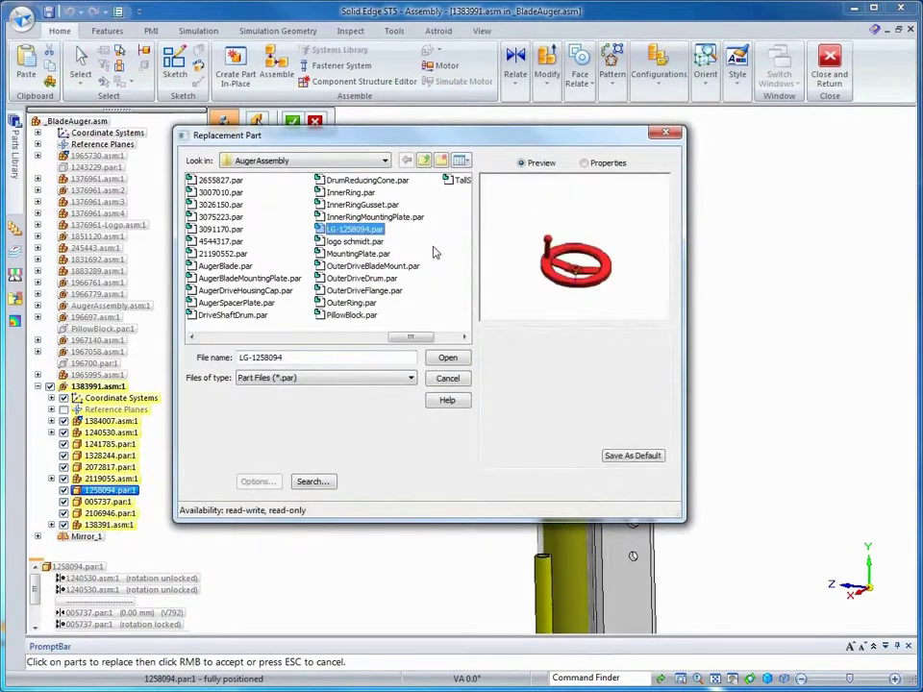
{"action": "left_click", "coordinate": [447, 358]}
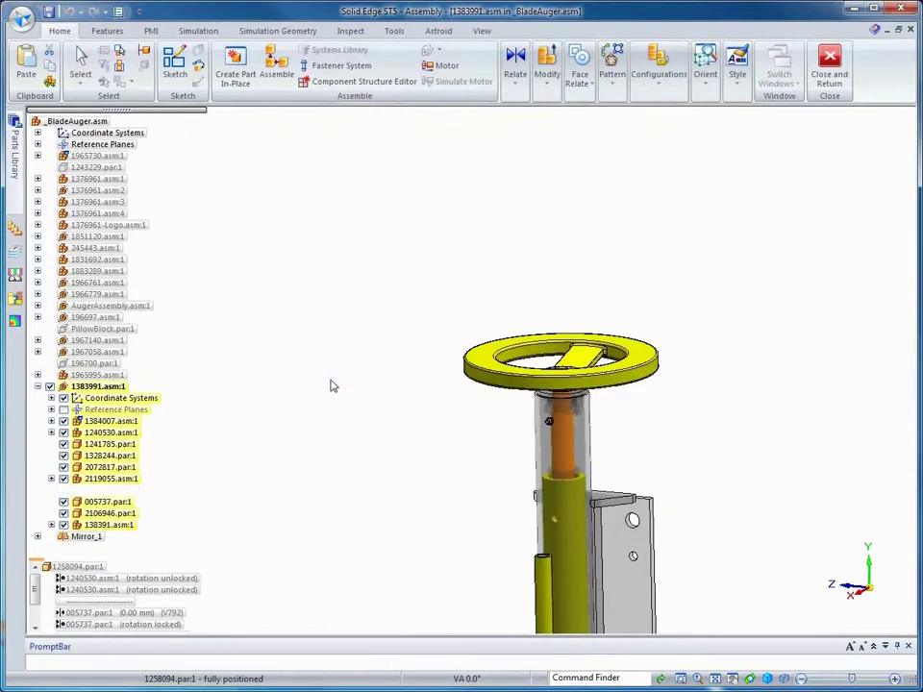
{"action": "key", "text": "Escape"}
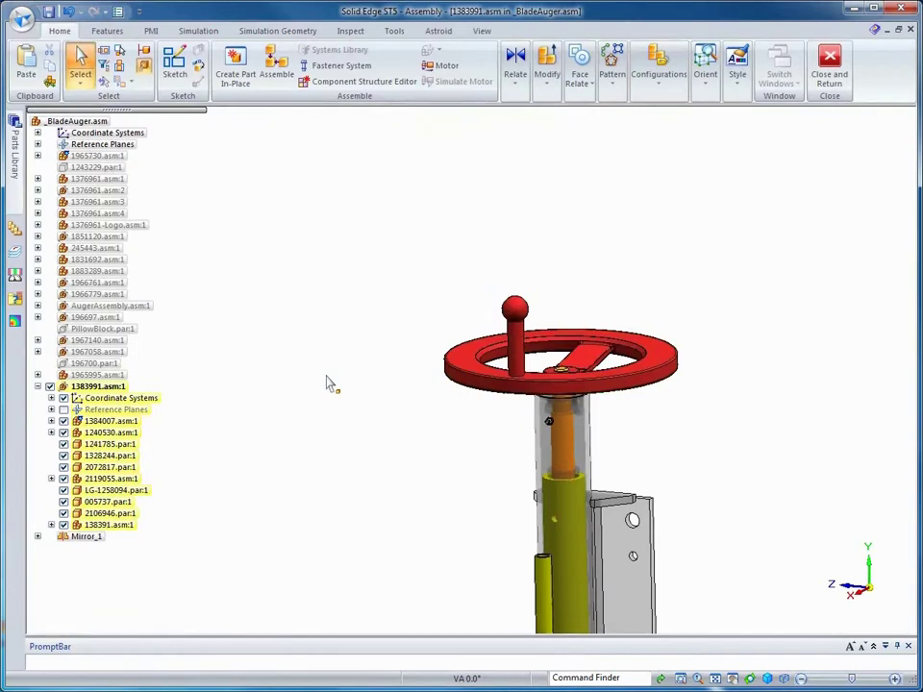
{"action": "left_click", "coordinate": [830, 67]}
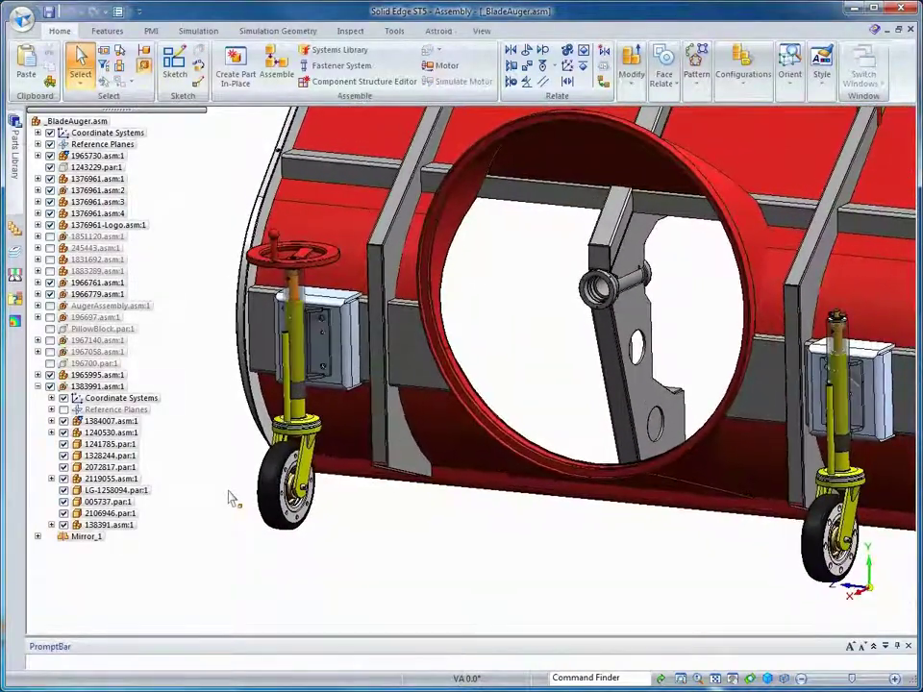
Step: Open the mirrored 1383991_mir.asm under Mirror_1 for in-place editing, update all its links, and return to the main assembly
{"action": "left_click", "coordinate": [38, 537]}
{"action": "left_click", "coordinate": [51, 548]}
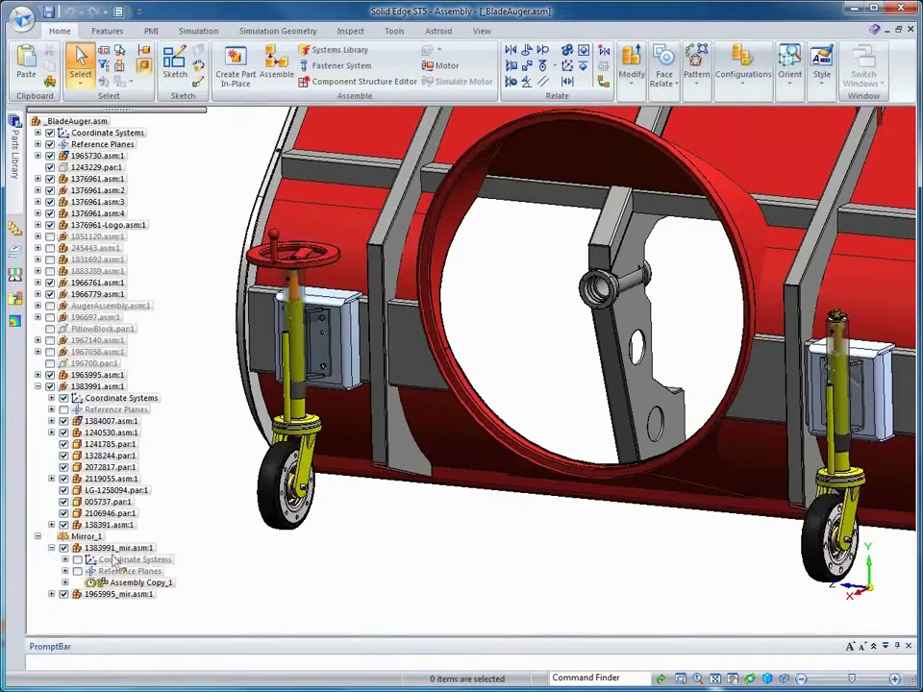
{"action": "right_click", "coordinate": [116, 555]}
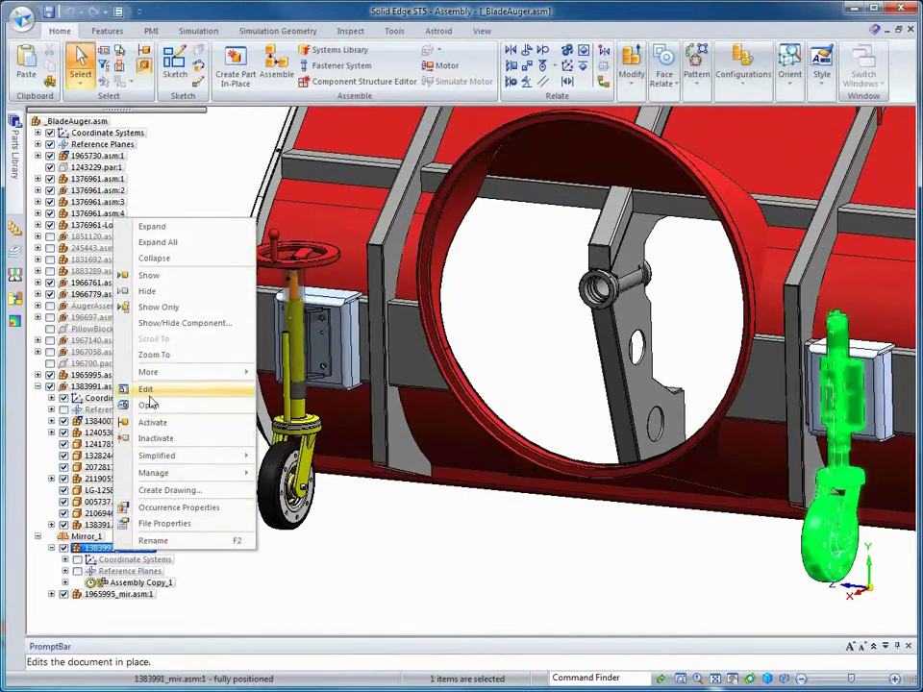
{"action": "key", "text": "Escape"}
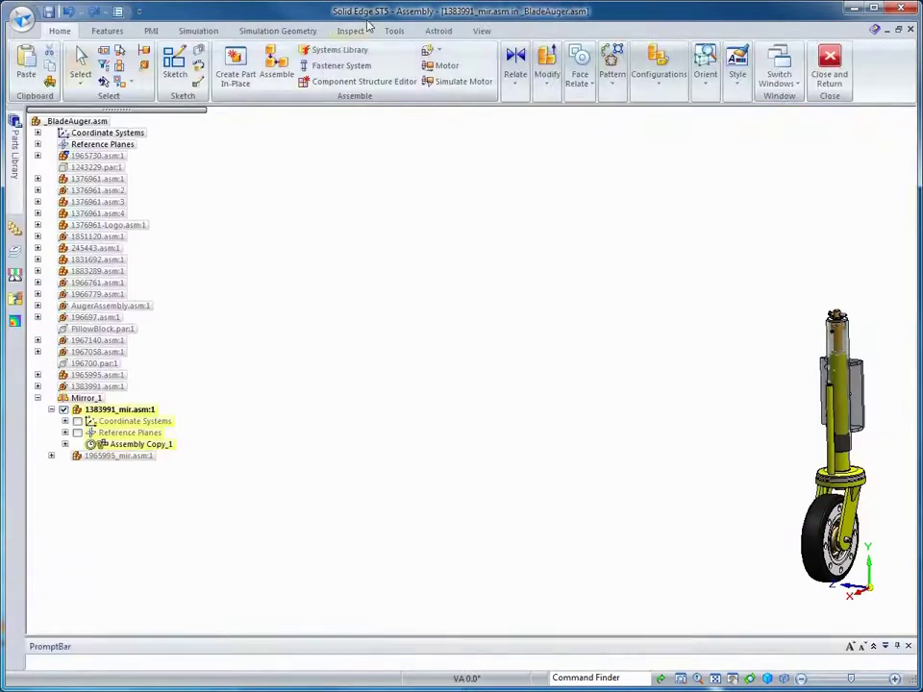
{"action": "left_click", "coordinate": [394, 31]}
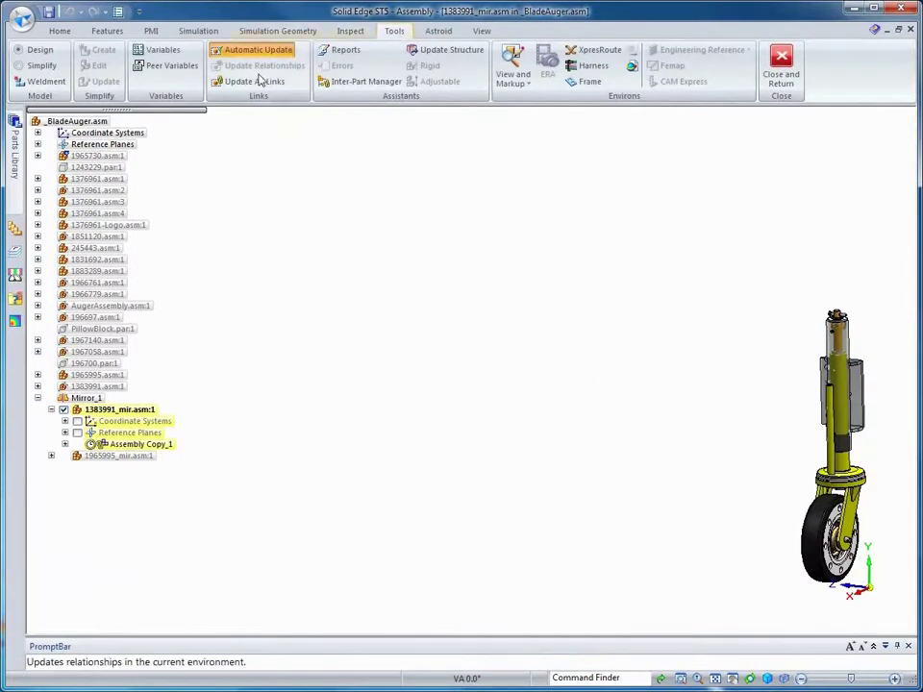
{"action": "left_click", "coordinate": [255, 81]}
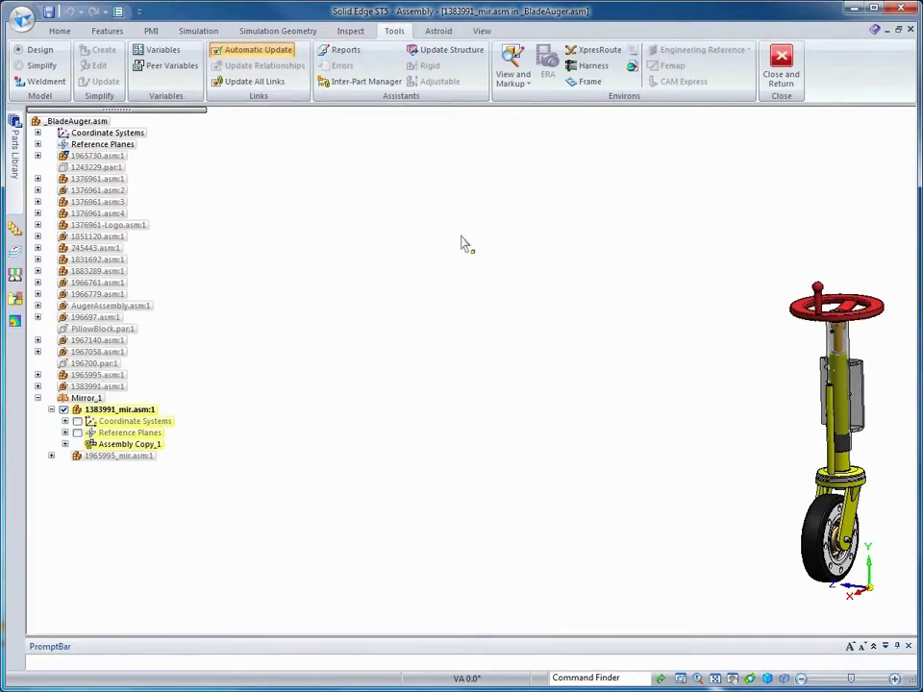
{"action": "left_click", "coordinate": [780, 73]}
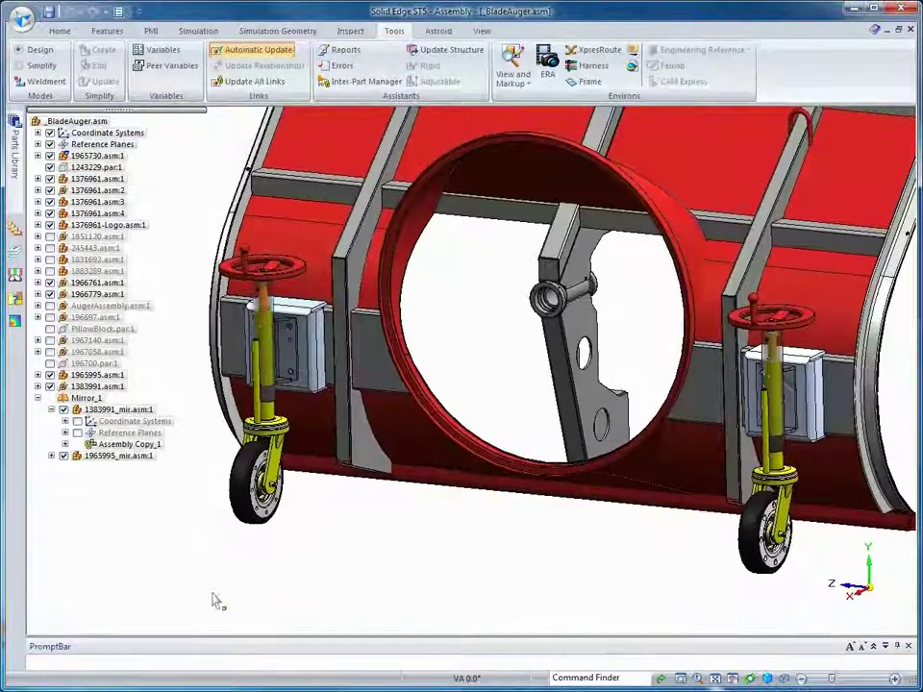
Step: Swing the original drag wheel outward by its mount plate 1384015.par with Drag Component
{"action": "right_click_drag", "start_coordinate": [279, 563], "coordinate": [312, 565]}
{"action": "left_click", "coordinate": [289, 338]}
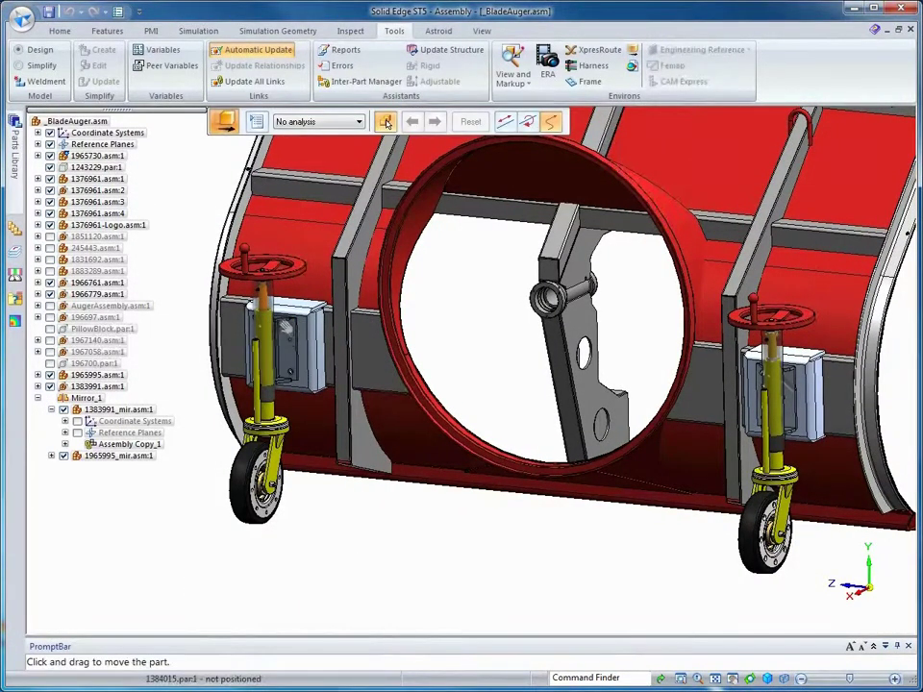
{"action": "left_click_drag", "start_coordinate": [289, 338], "coordinate": [214, 344]}
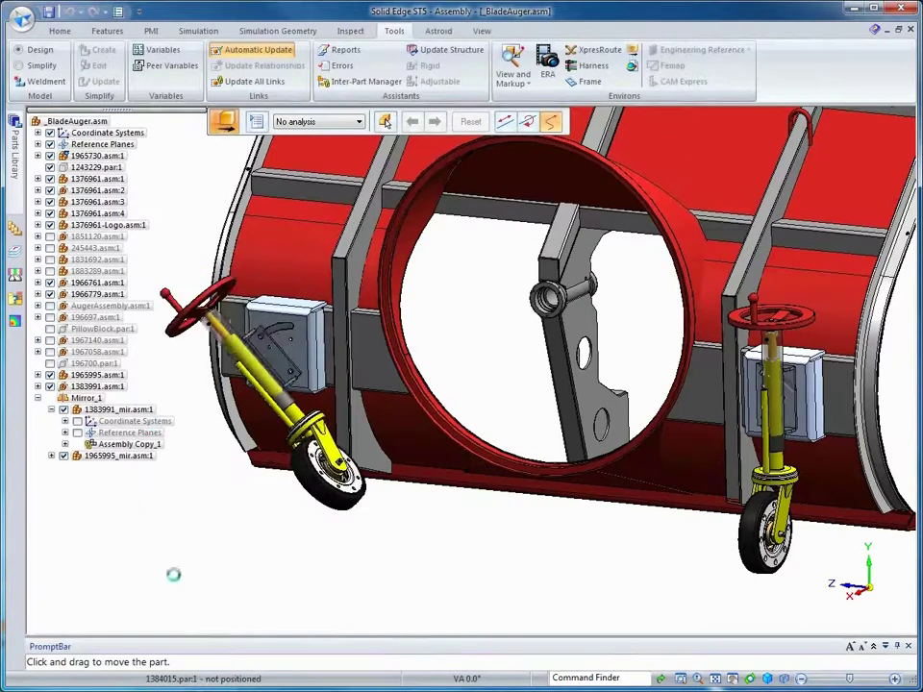